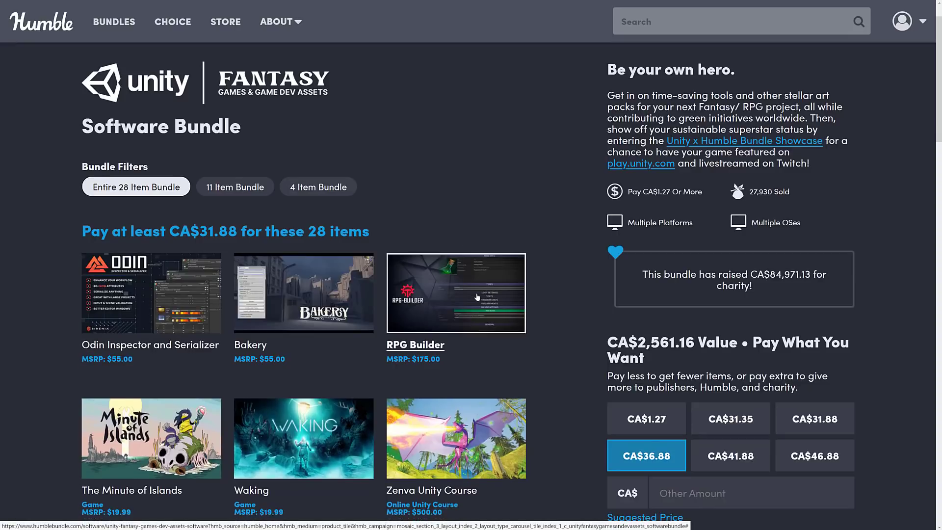
Scroll through the bundle's item tiles and pricing tiers, then back up to the first row
scroll(477, 297, down, 1)
scroll(477, 297, down, 5)
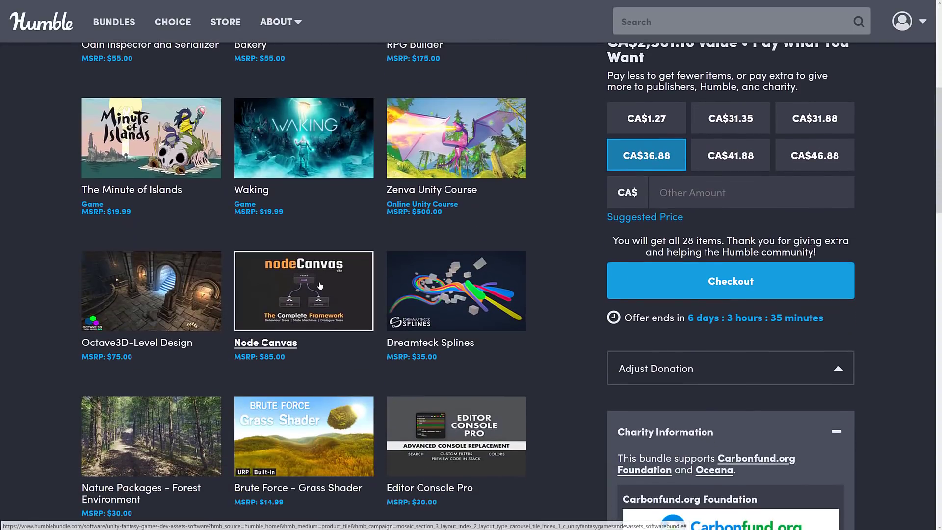
scroll(322, 269, down, 2)
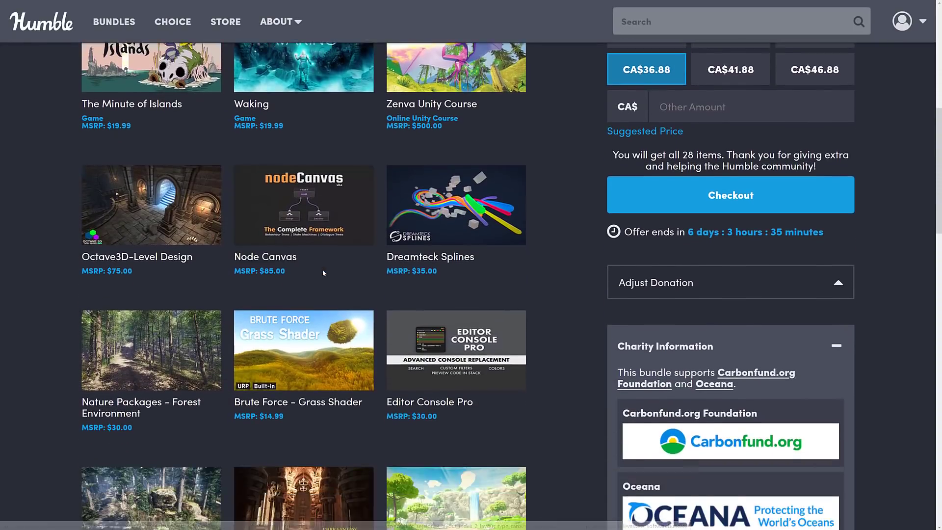
scroll(323, 270, up, 2)
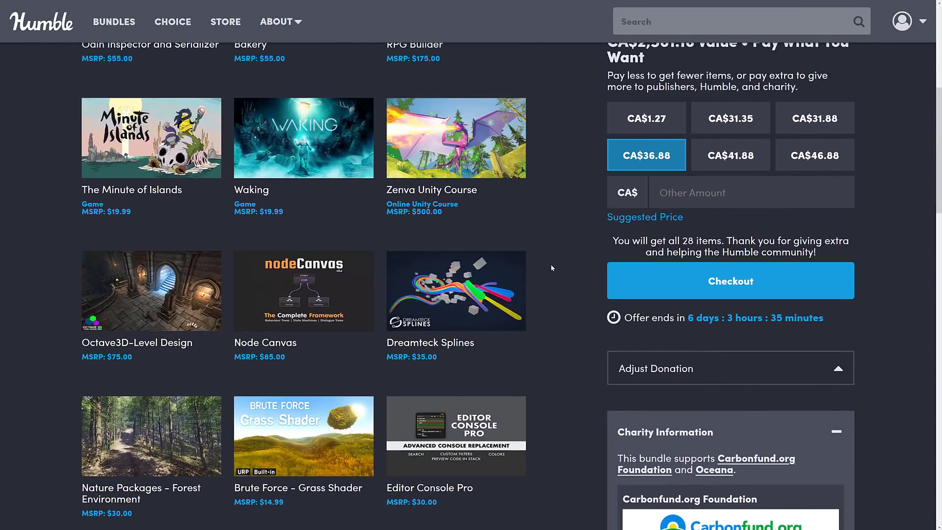
scroll(551, 267, up, 3)
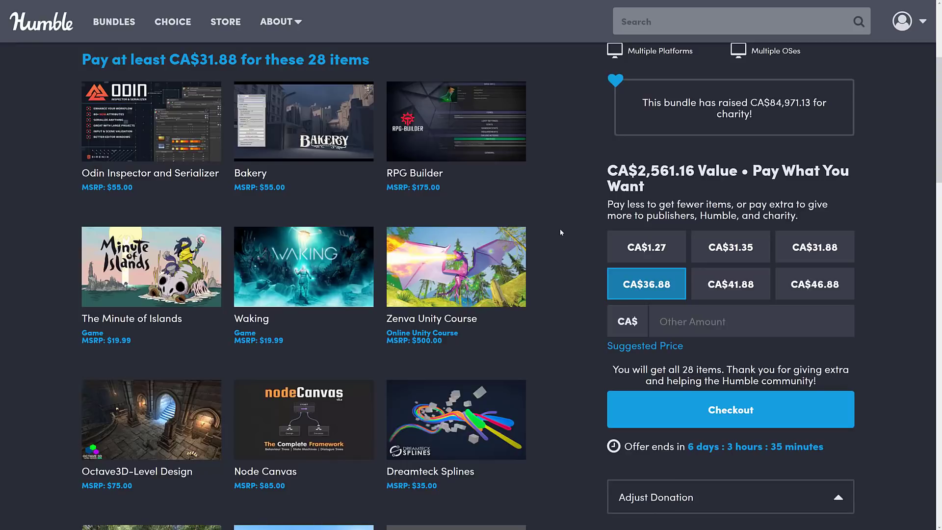
Switch to the RPG Builder Asset Store page and scroll down to its Description
key(ctrl+Tab)
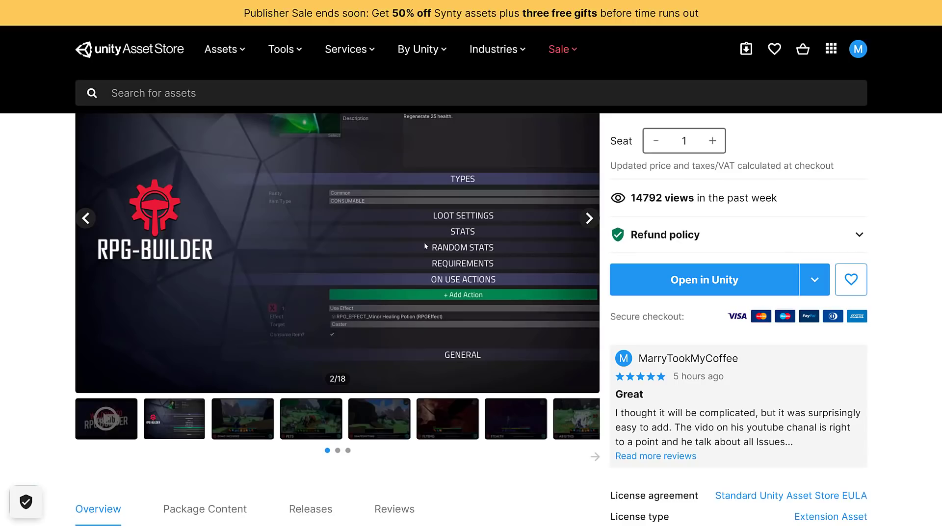
scroll(425, 241, down, 7)
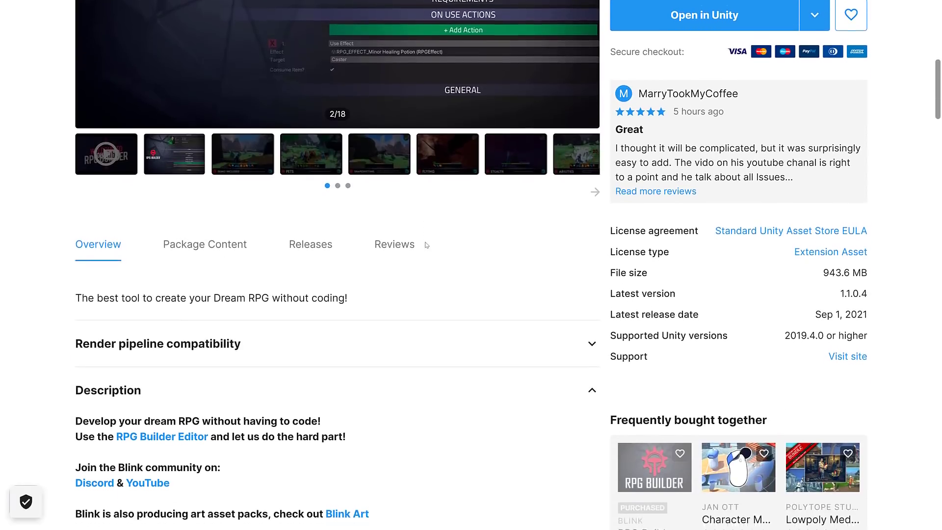
scroll(426, 245, down, 5)
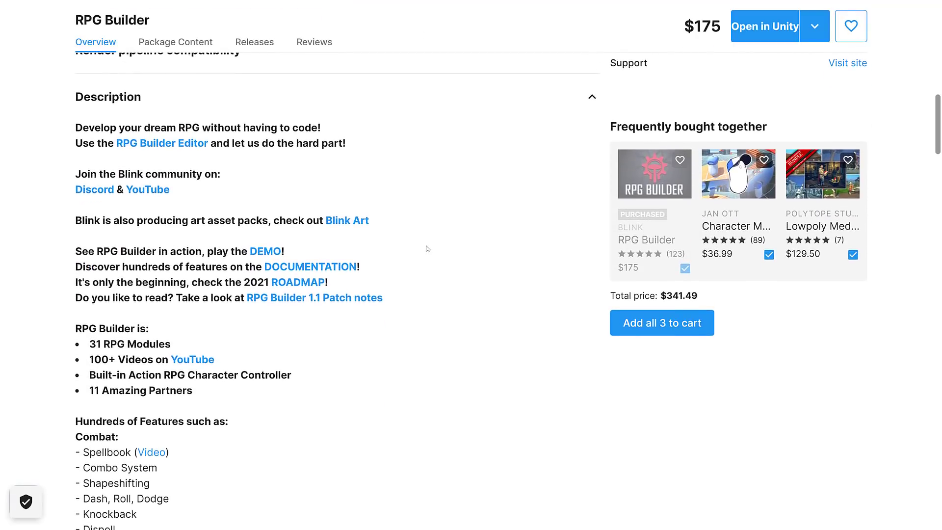
scroll(426, 248, down, 1)
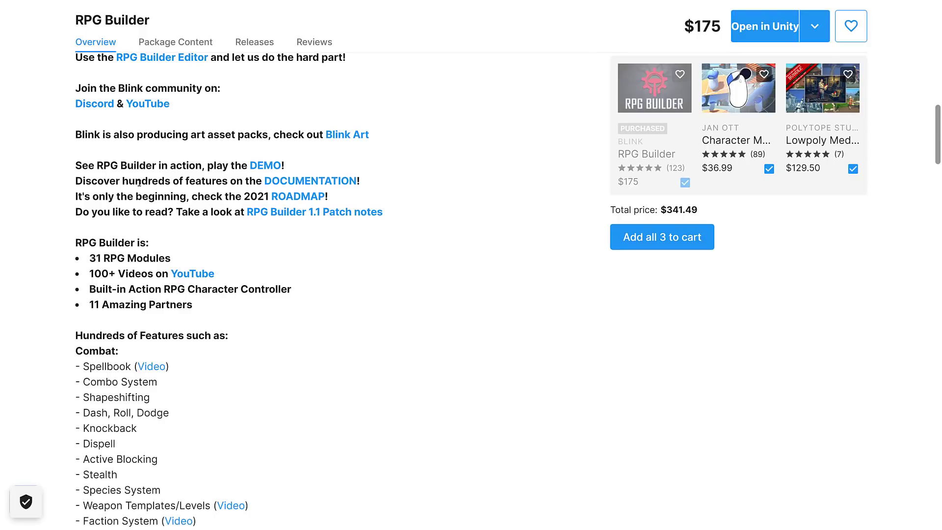
scroll(139, 183, down, 4)
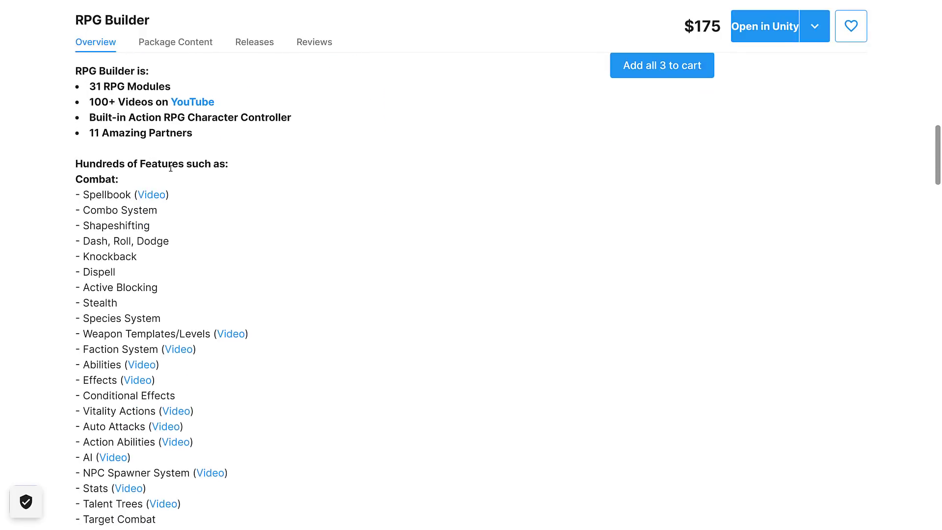
Highlight the combat feature list, then bring the Unity Editor to the front
drag(90, 190, 325, 457)
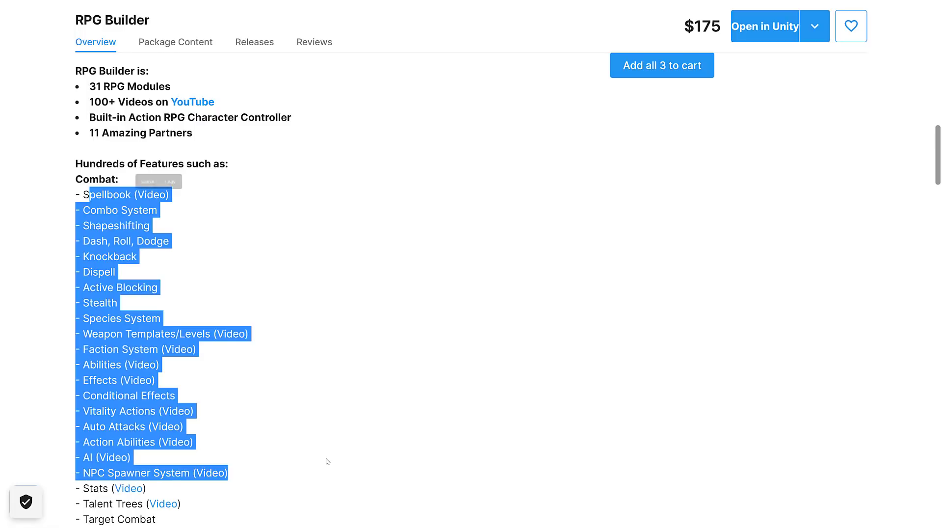
click(325, 457)
key(alt+Tab)
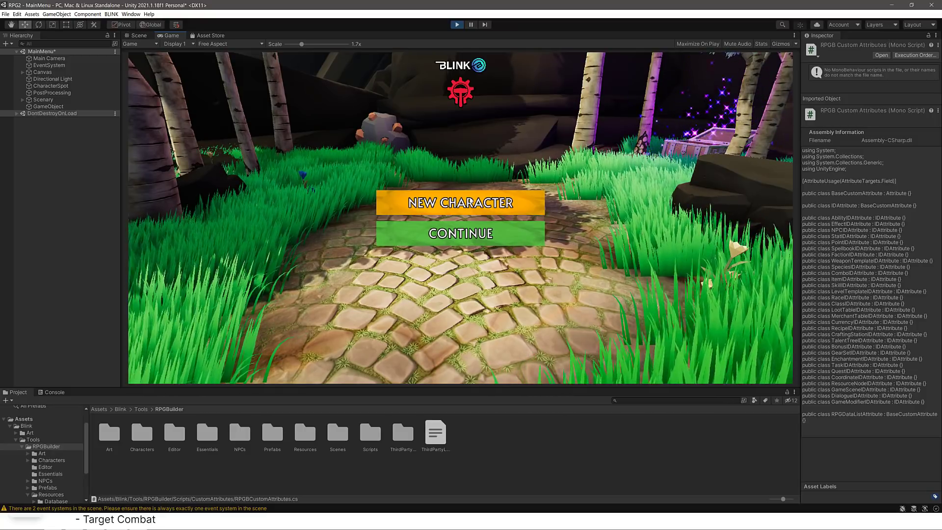
Start a new character, choose its gender and enter a character name
click(470, 202)
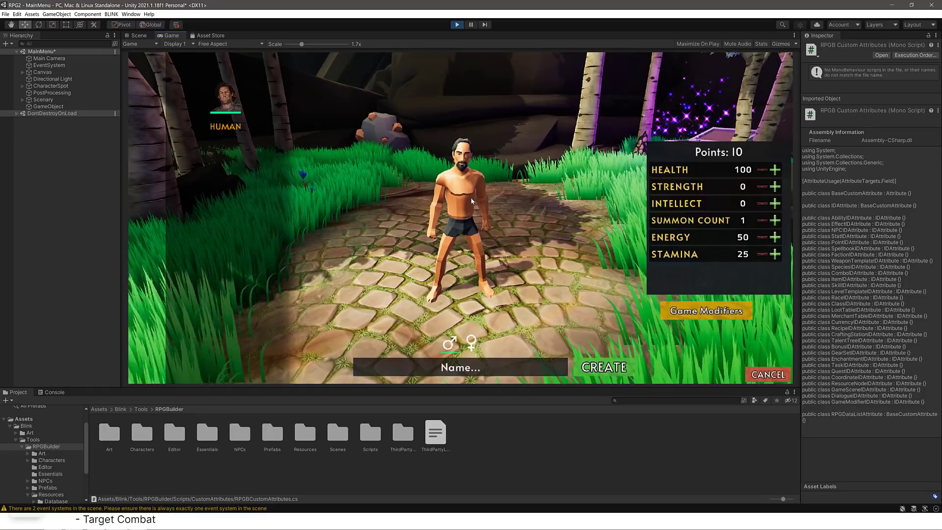
click(470, 344)
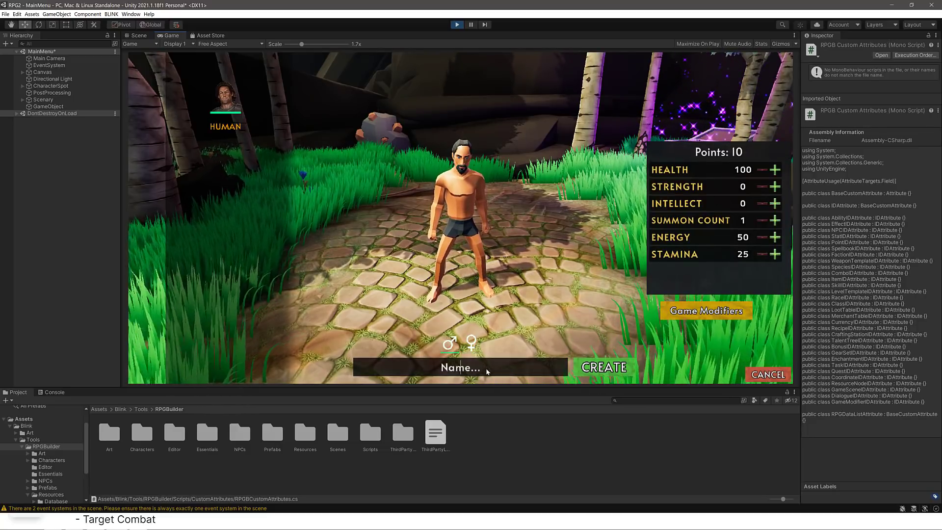
text(Bob Dole)
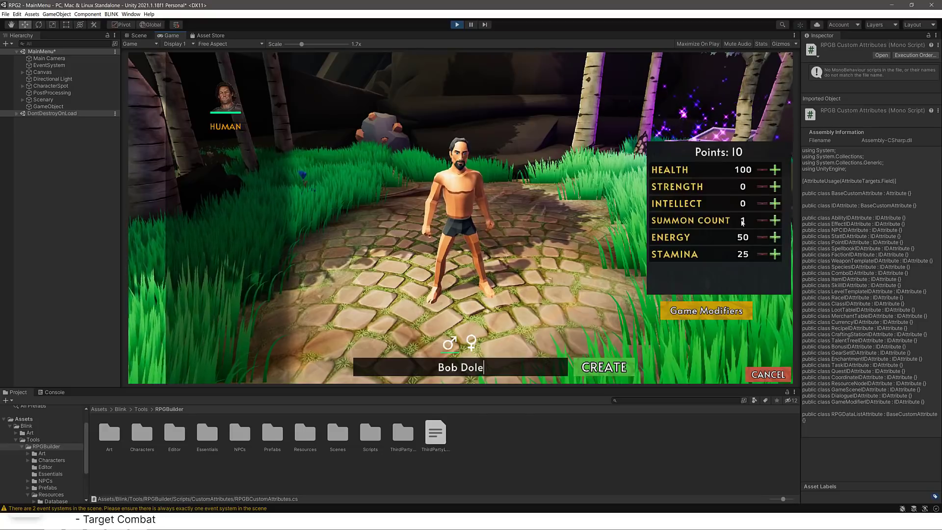
Spend the available attribute points on Strength and Energy
click(775, 192)
click(775, 192)
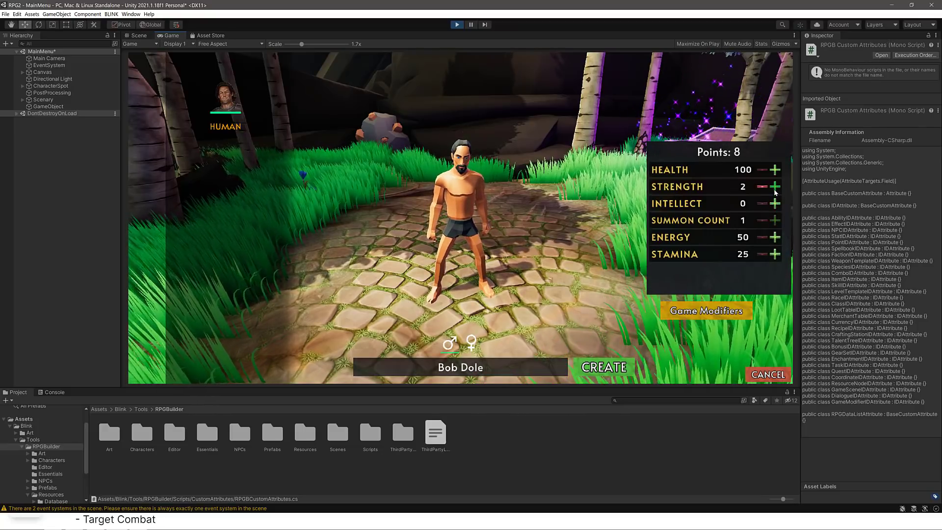
click(775, 192)
click(775, 192)
click(775, 192)
click(775, 192)
click(775, 192)
click(775, 192)
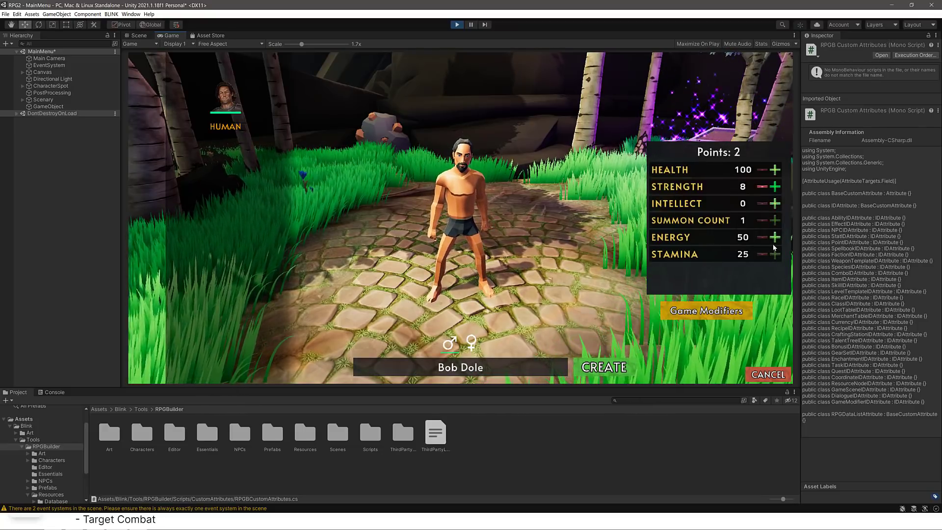
click(775, 237)
click(775, 237)
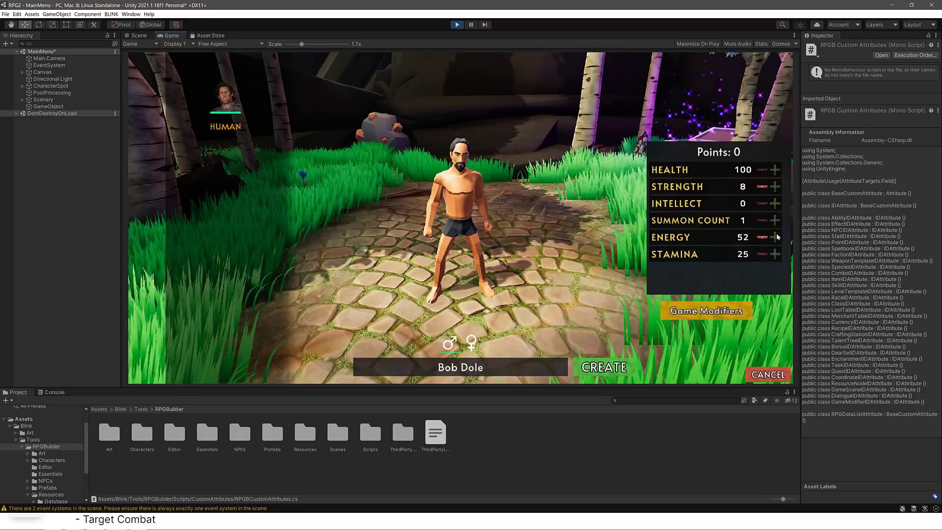
Fix the name-taken error by appending 'Again' to the name, then create the character
click(610, 372)
click(460, 254)
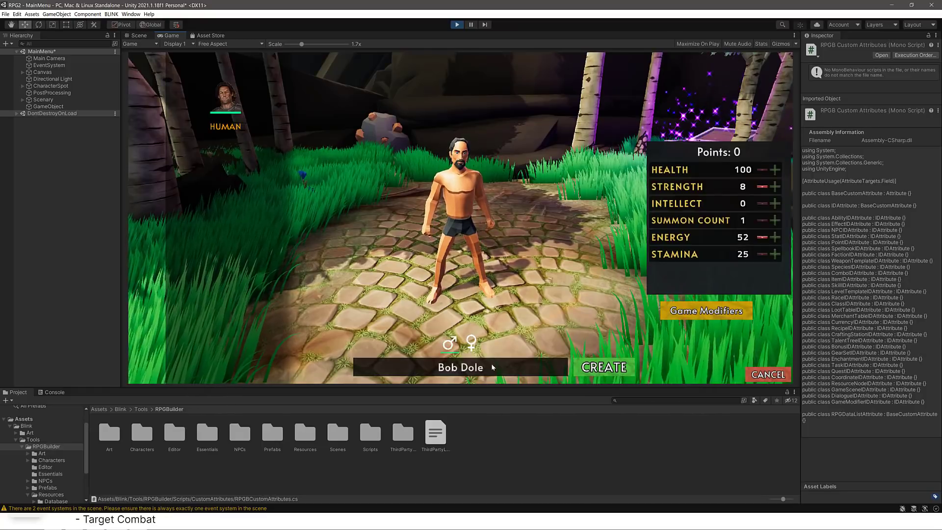
click(557, 366)
click(538, 367)
text(Again)
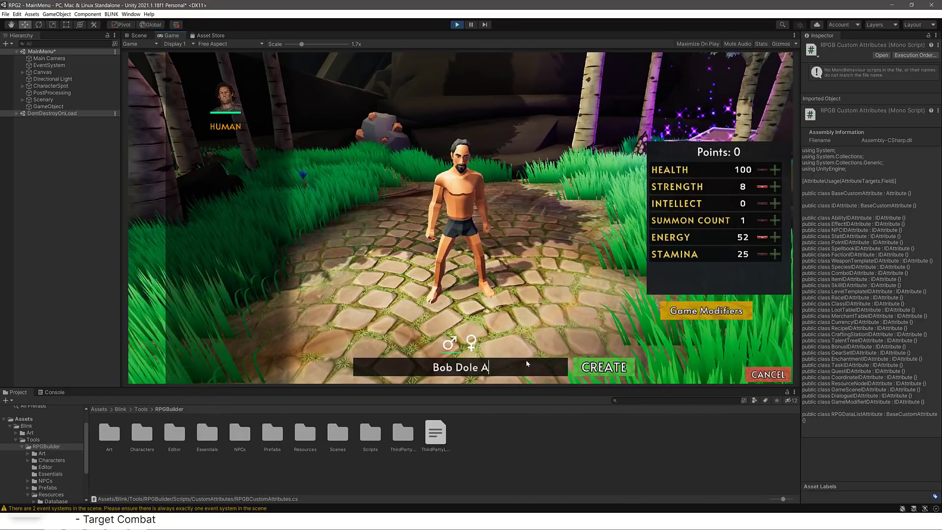
click(632, 373)
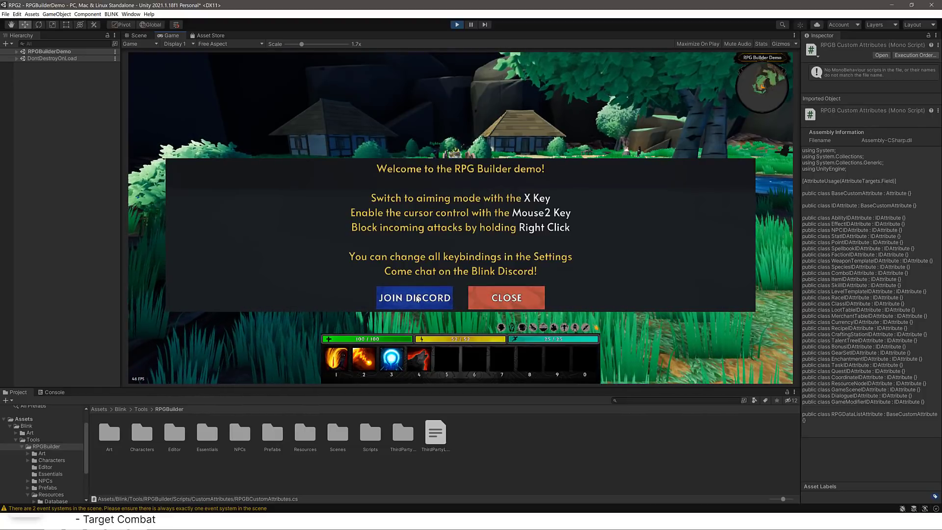
Dismiss the welcome message, look around and run toward the bridge, ending the Fighter conversation
click(506, 298)
right_drag(506, 297, 913, 298)
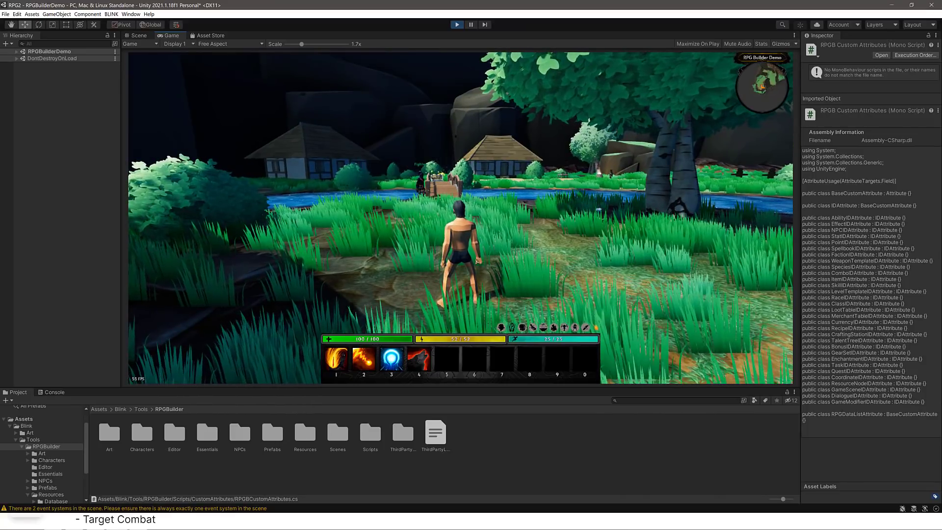
key(w)
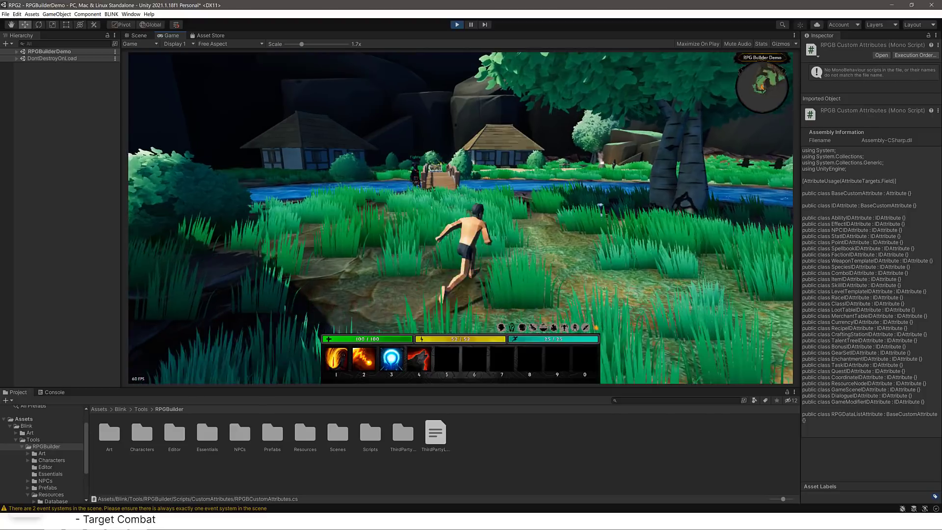
key(a)
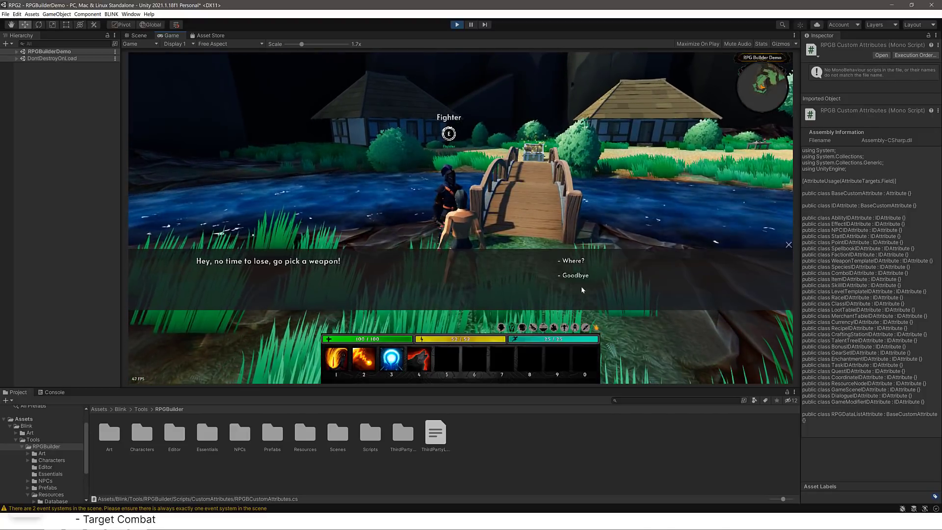
click(582, 266)
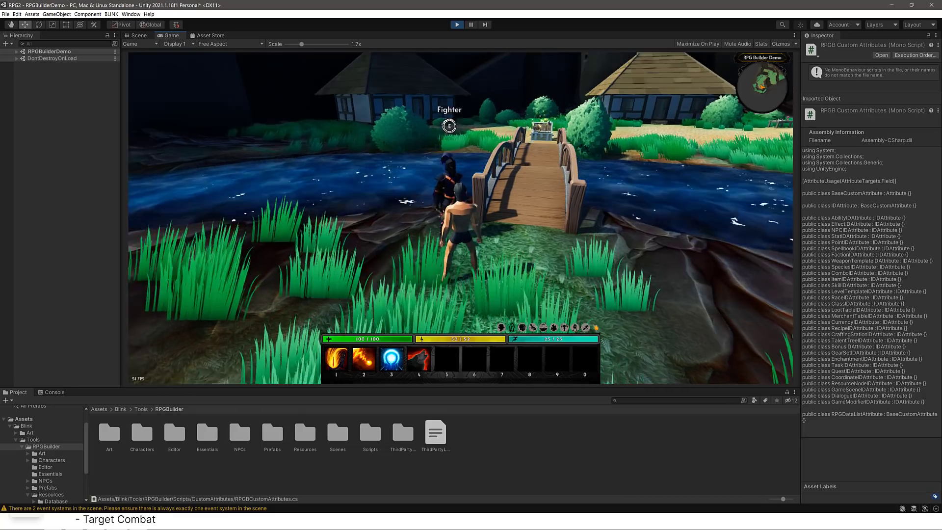
Cross the bridge past the chest toward the houses, then open the inventory and equipment panels
key(w)
key(w)
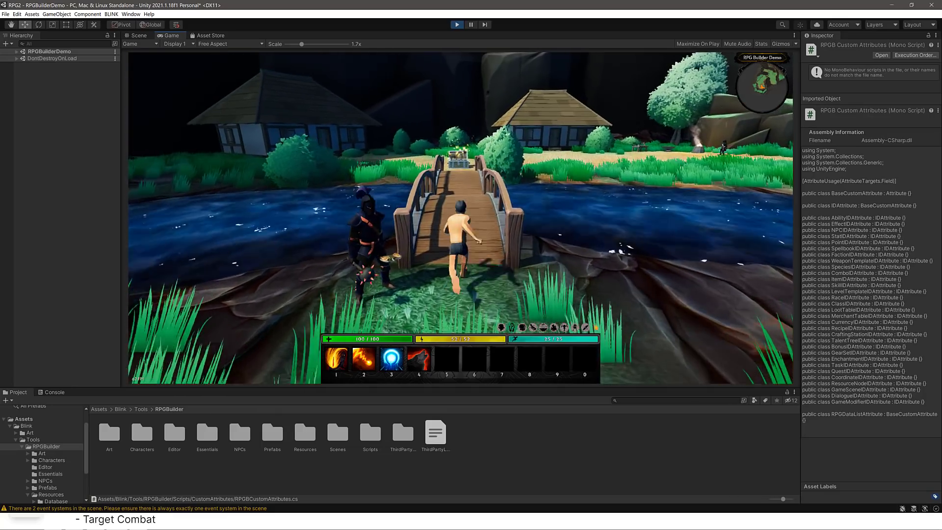
key(w)
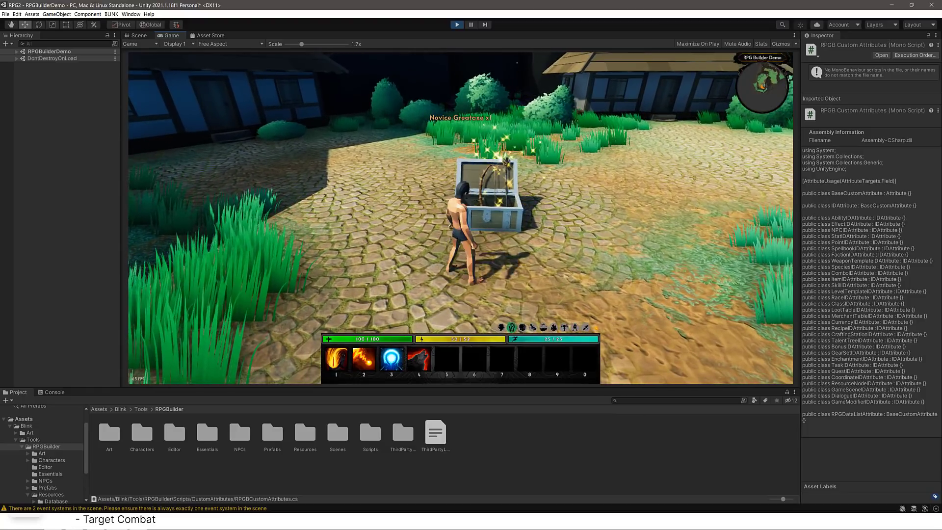
key(w)
key(w)
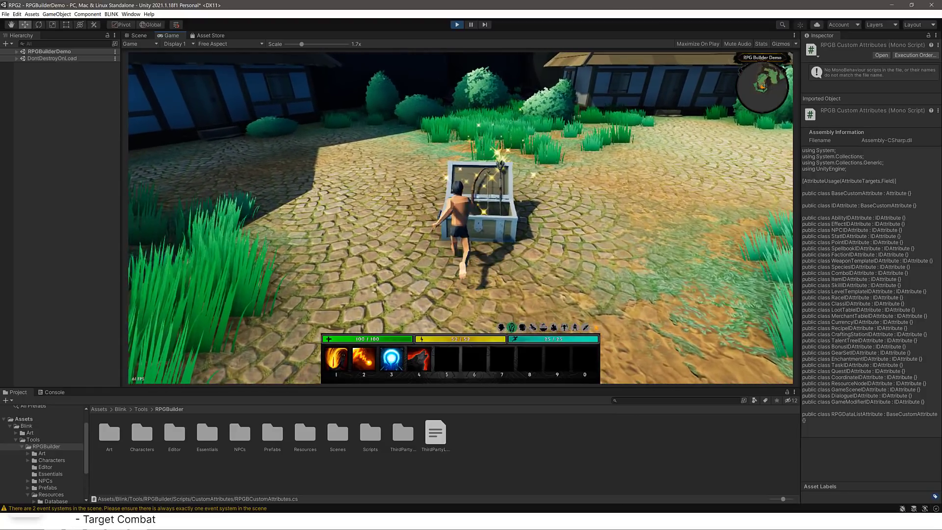
key(d)
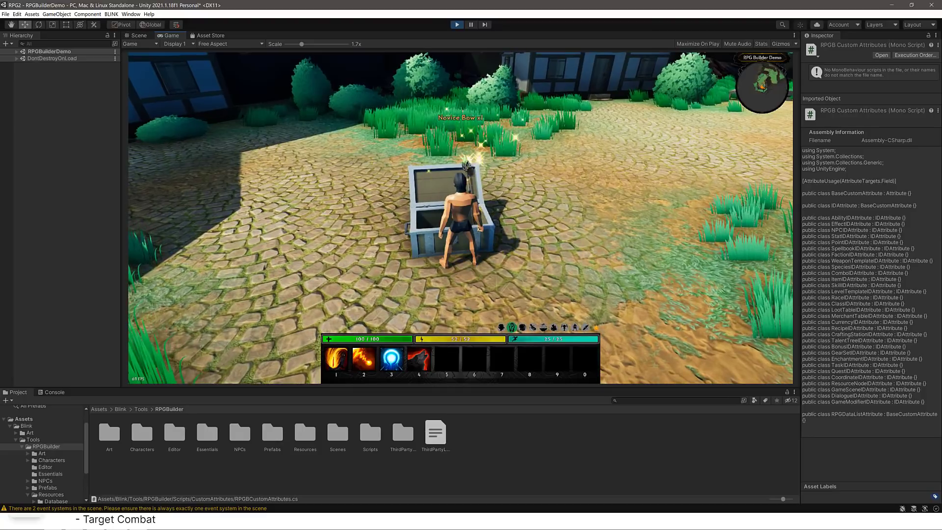
key(i)
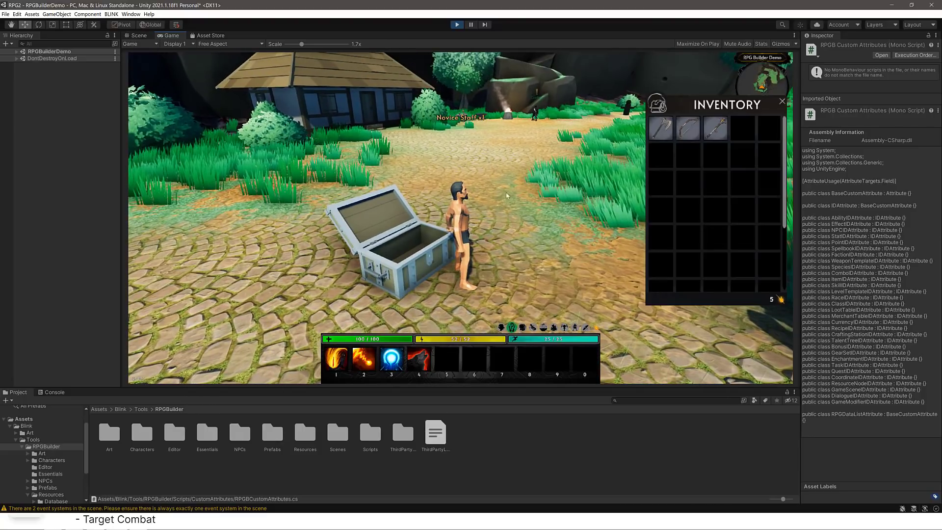
key(c)
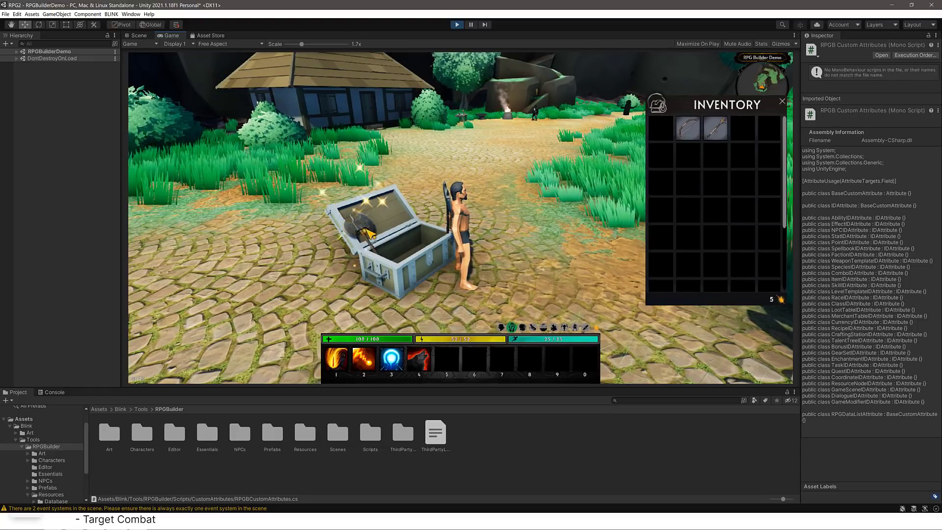
Run from the chest toward the forge, closing the inventory along the way
key(w)
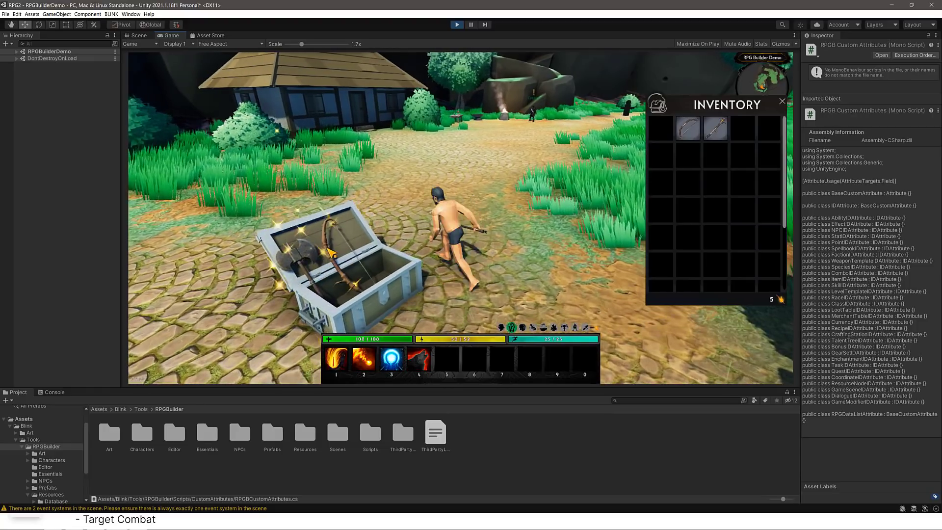
key(w)
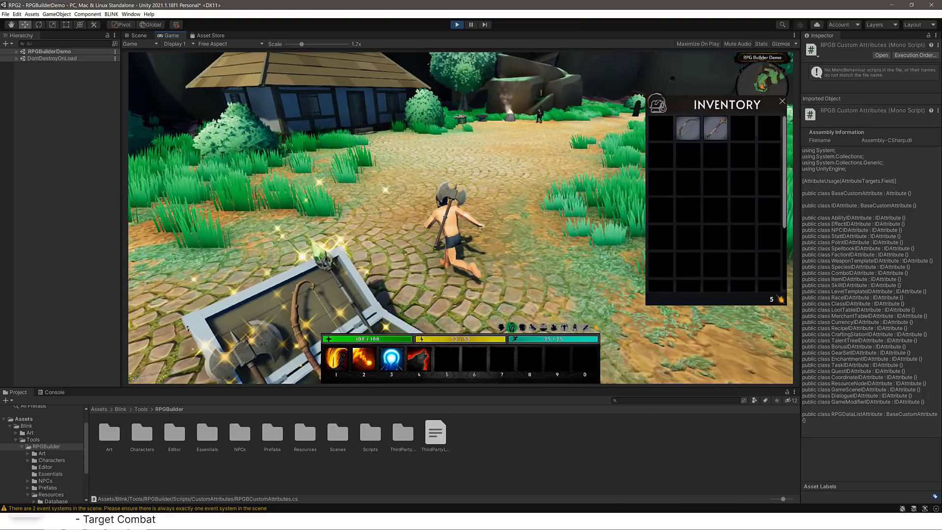
key(w)
key(i)
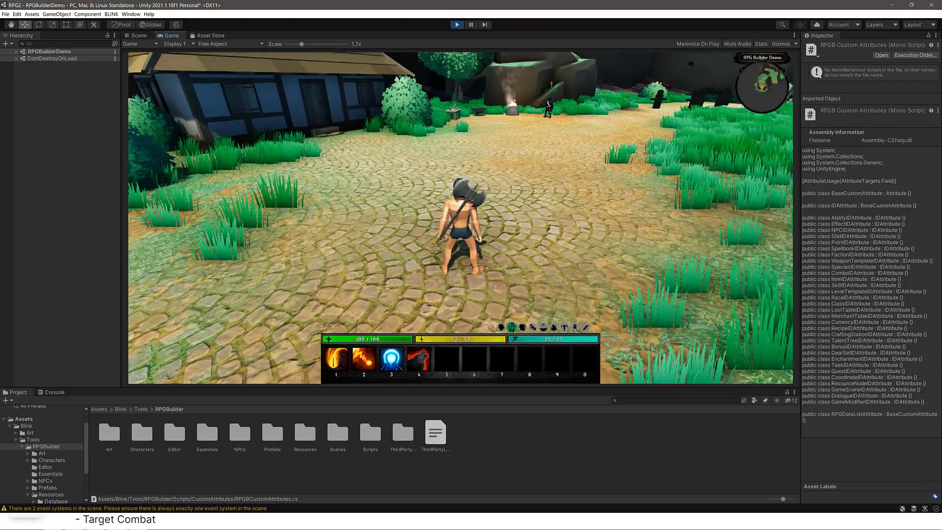
key(w)
key(i)
key(i)
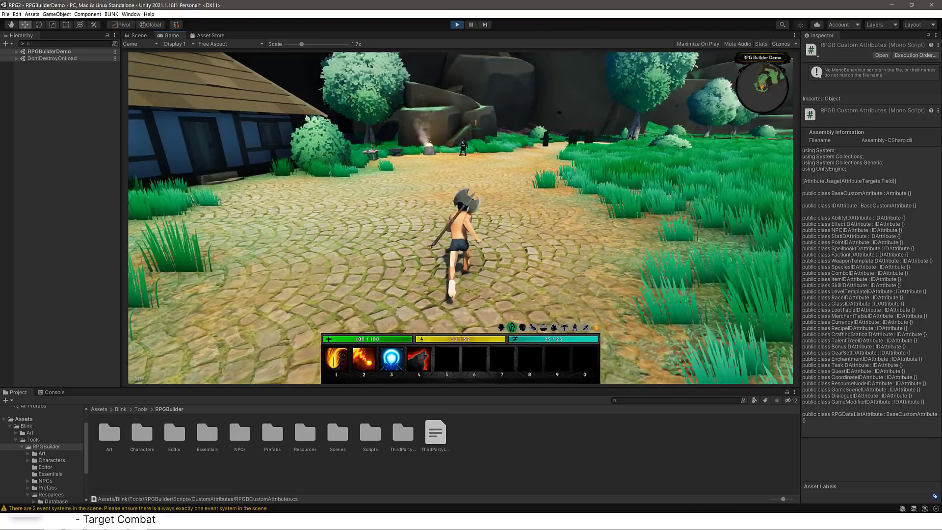
key(w)
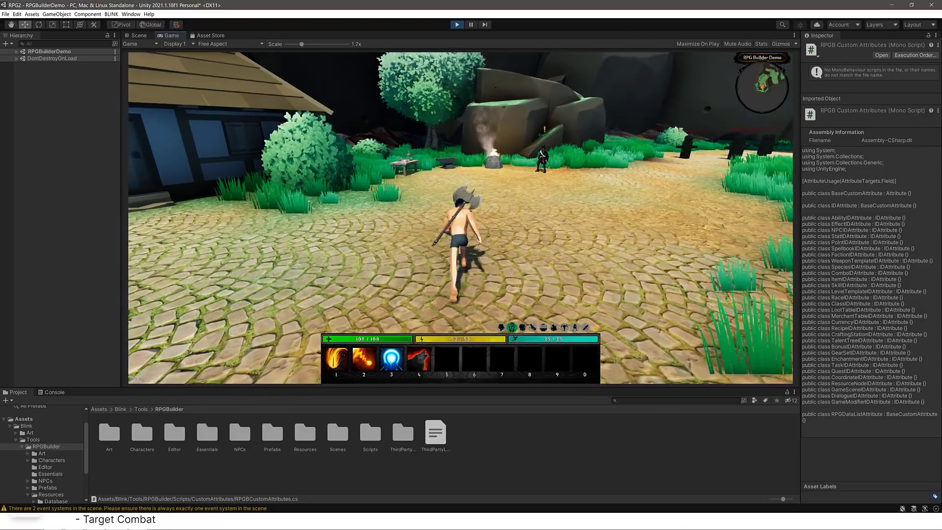
key(w)
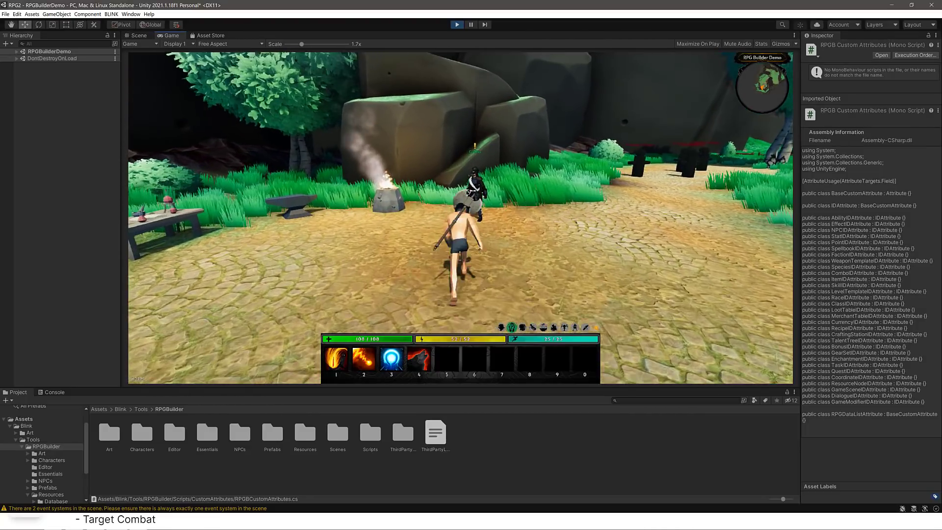
View the Crafter NPC's quests, then walk past the furnace toward the training dummies
key(w)
right_click(473, 223)
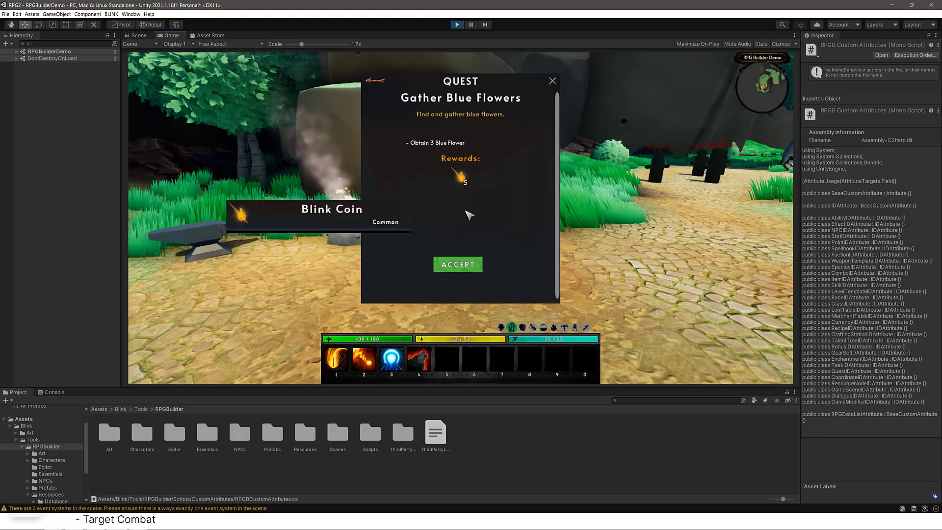
click(552, 81)
key(w)
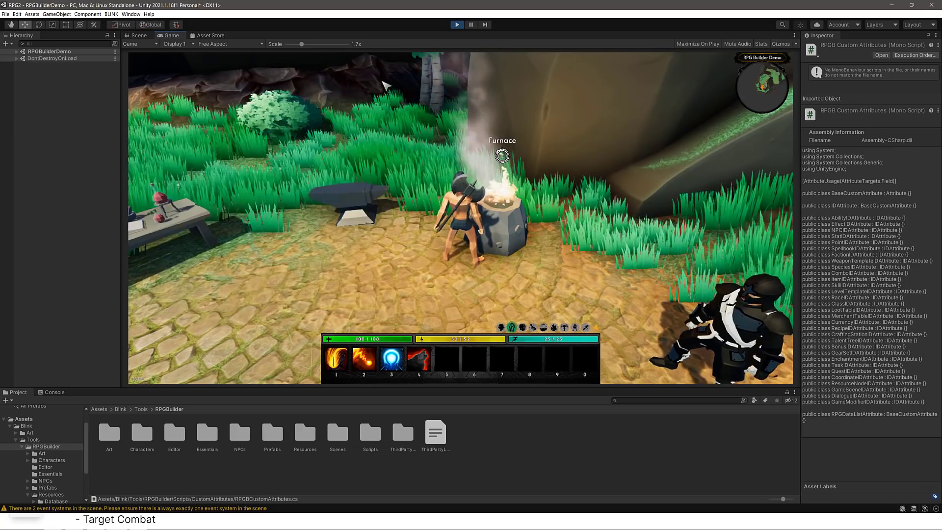
key(w)
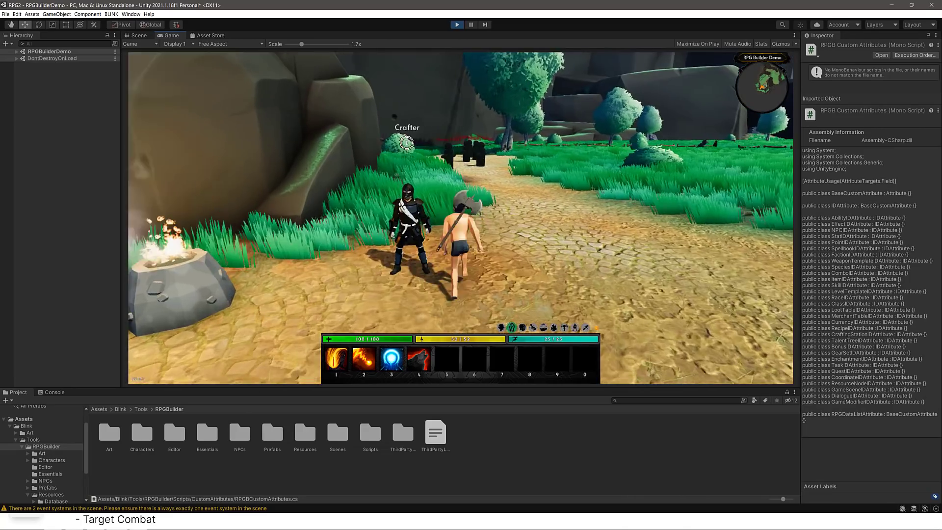
key(w)
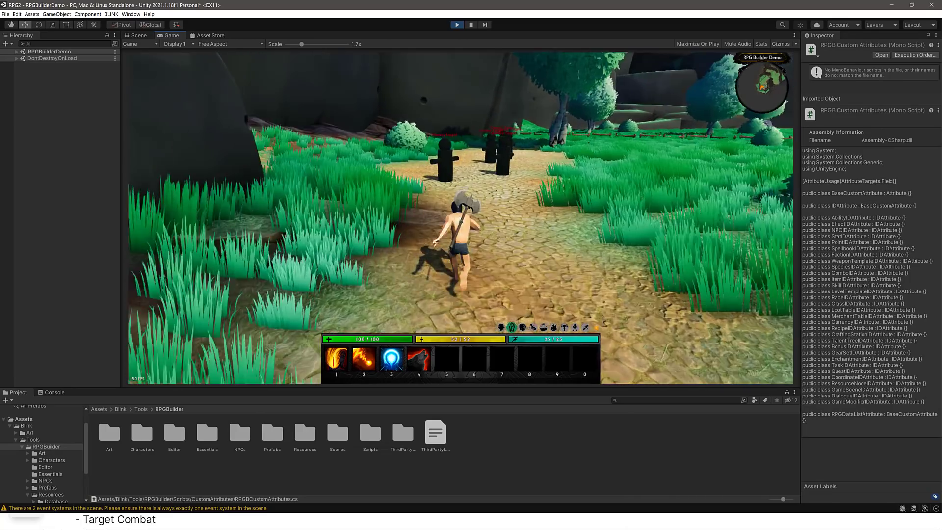
Attack the training dummies, then run into the tall grass toward the wolf Fenrir
key(w)
key(1)
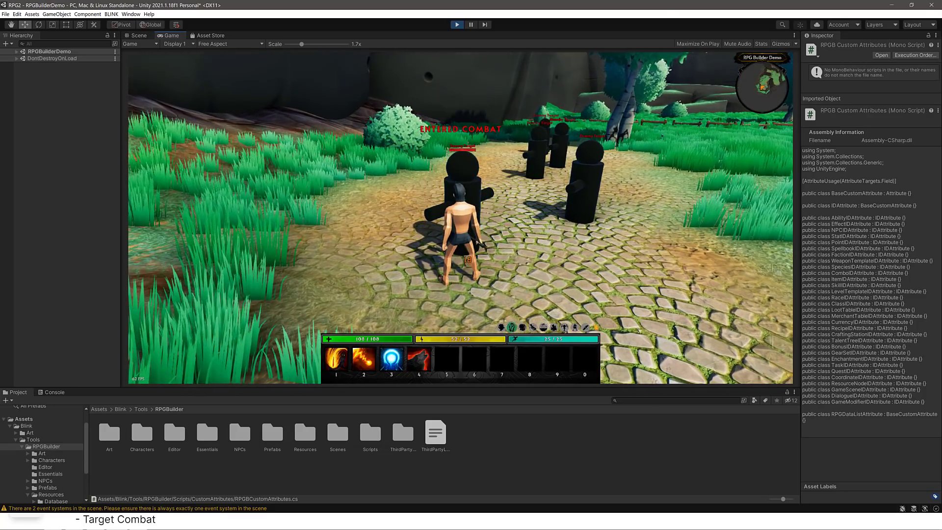
key(w)
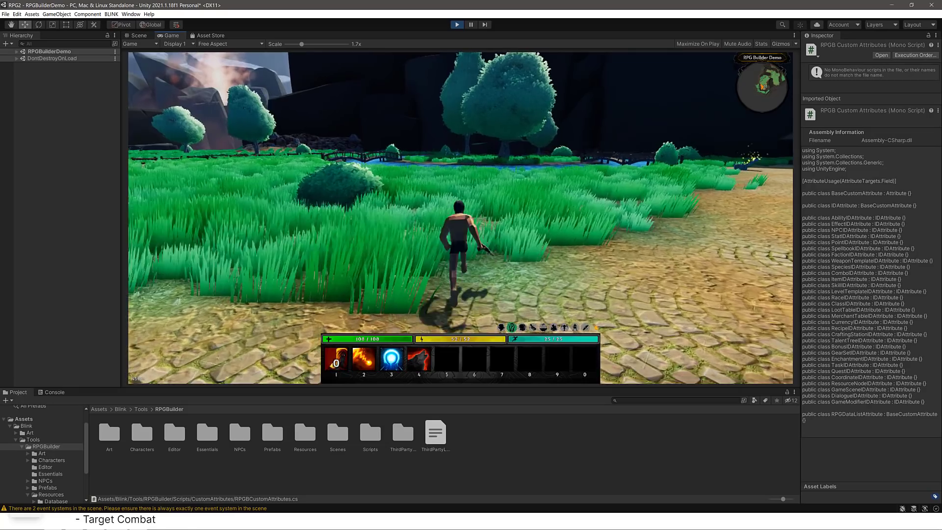
key(w)
key(w)
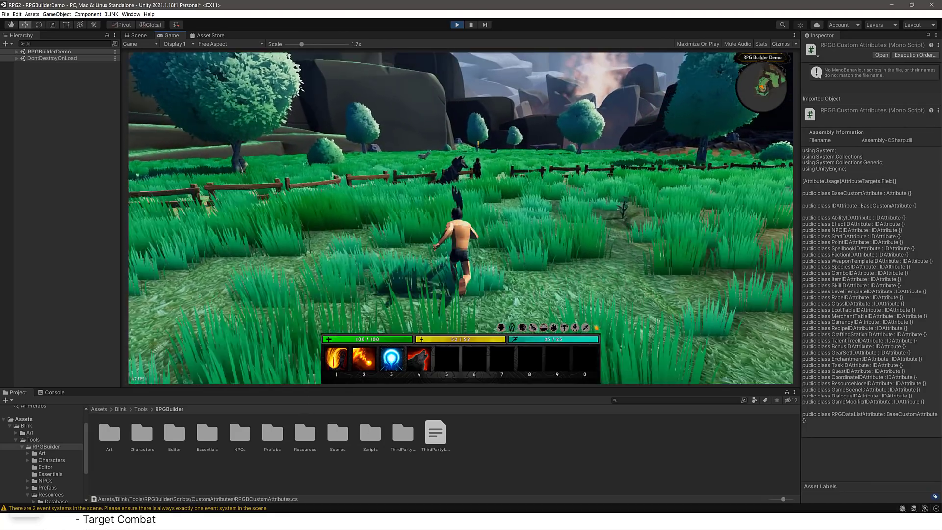
key(d)
key(a)
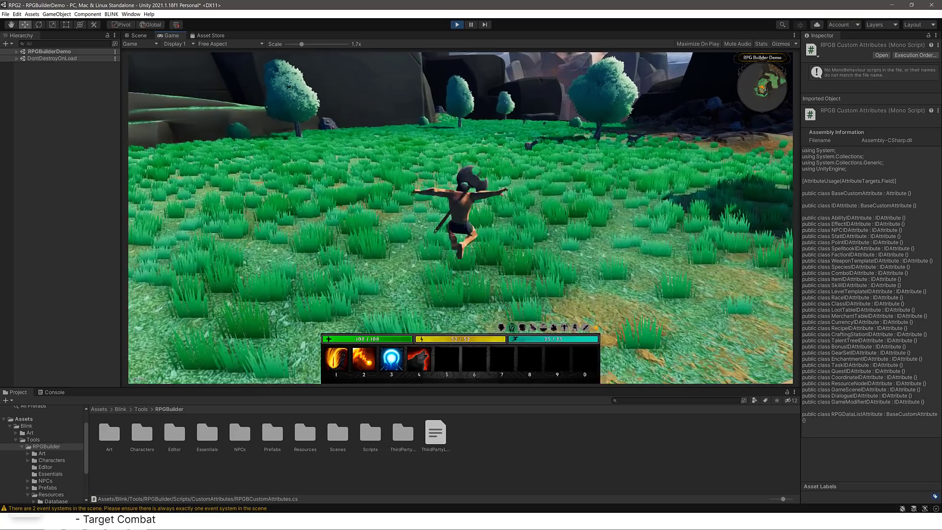
Run on through the grassland toward the deer and bring up the in-game Options menu
key(w)
key(w)
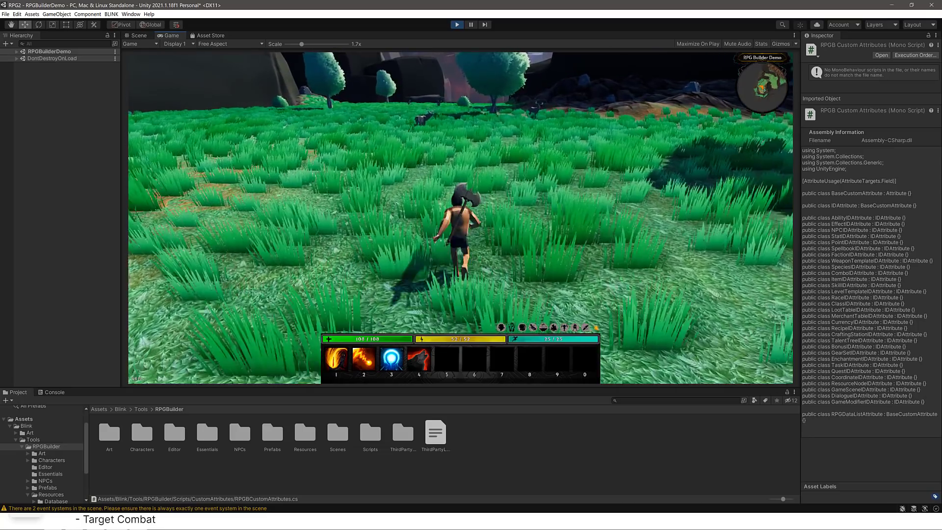
key(w)
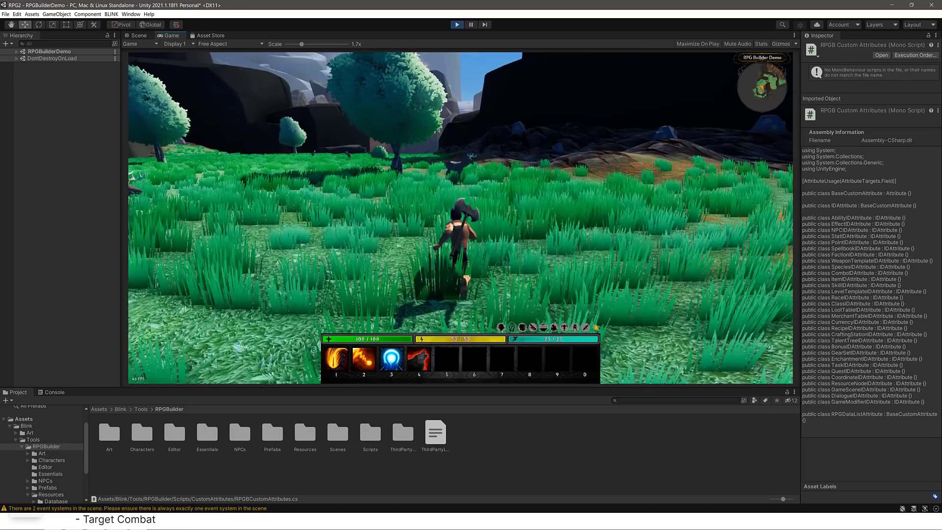
key(w)
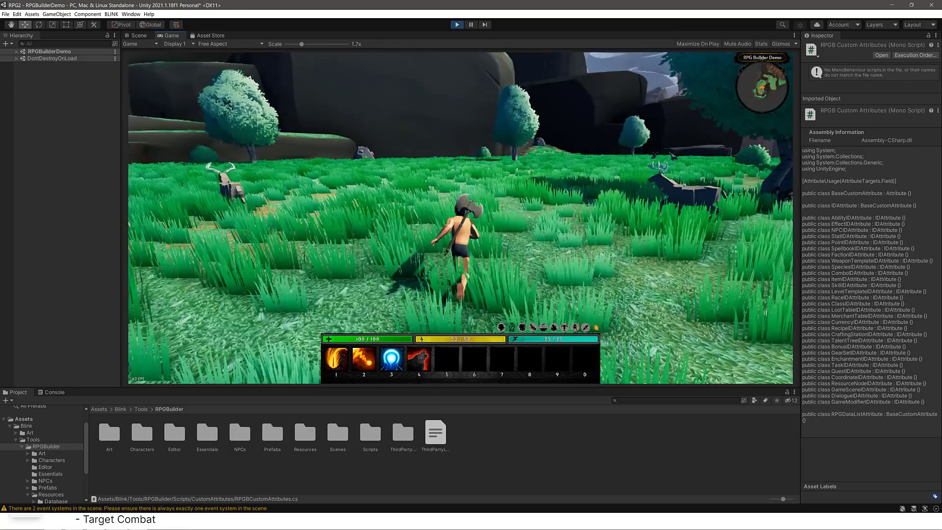
key(w)
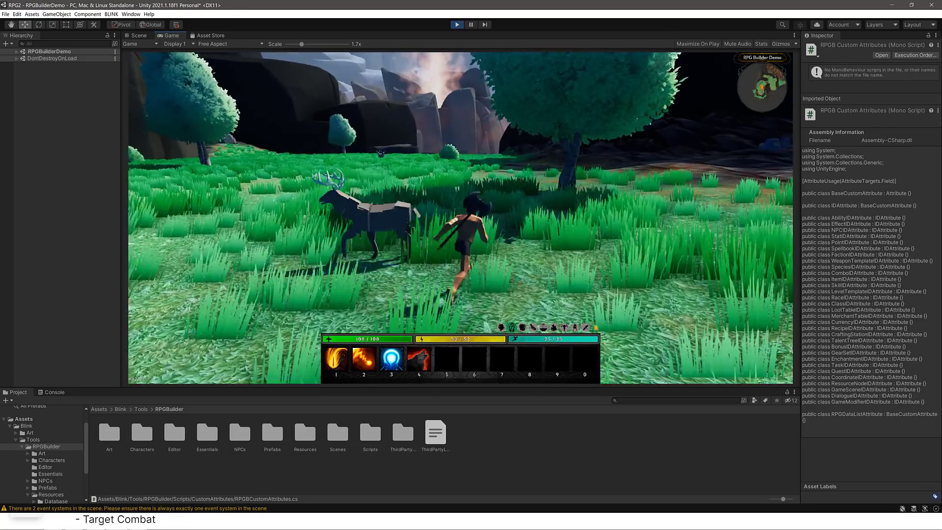
key(w)
key(Escape)
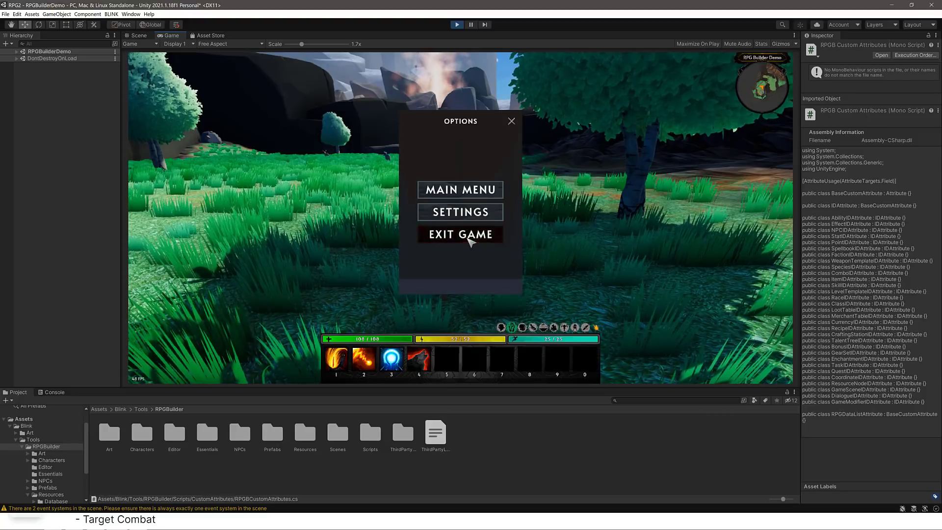
Stop play mode and briefly check the BLINK Scene Loader window
click(458, 25)
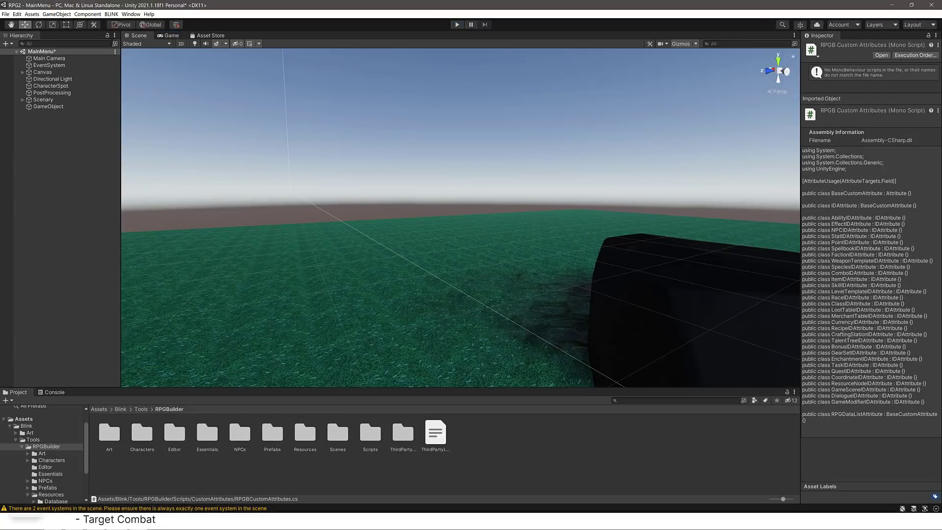
click(112, 15)
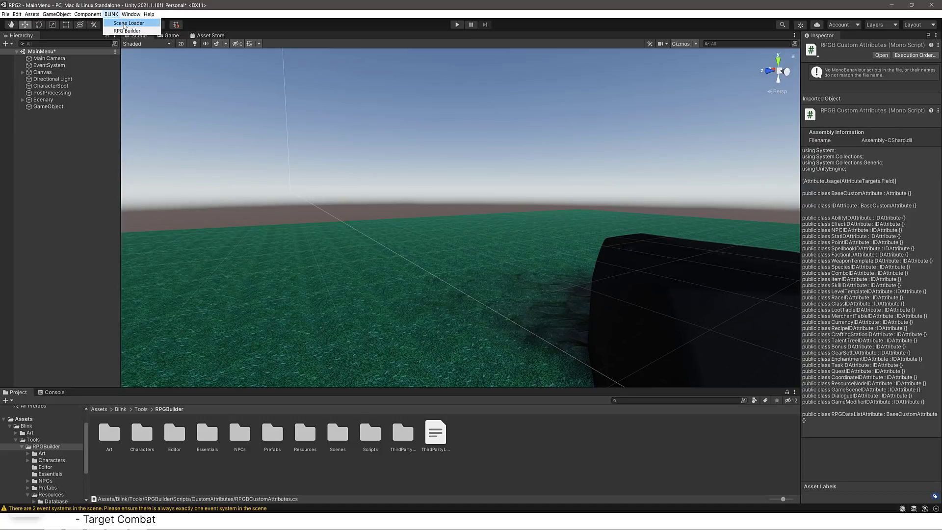
click(129, 23)
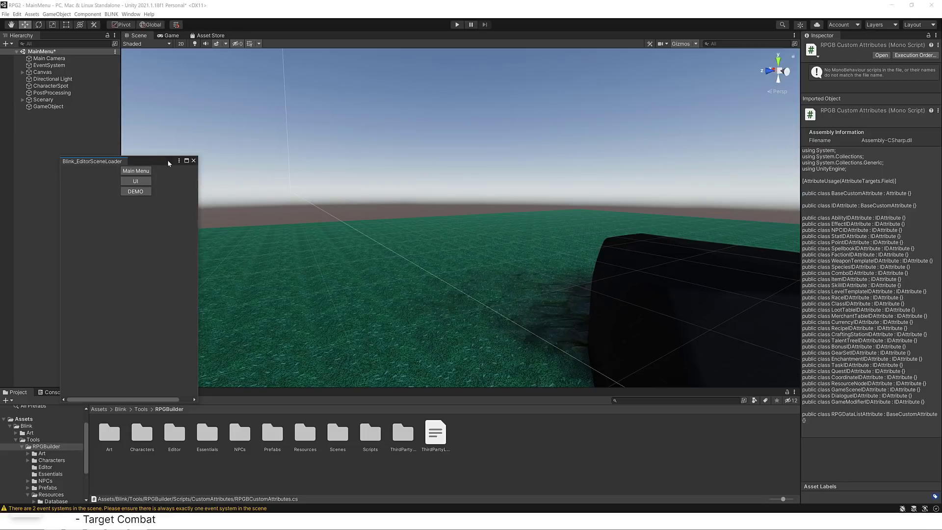
click(193, 160)
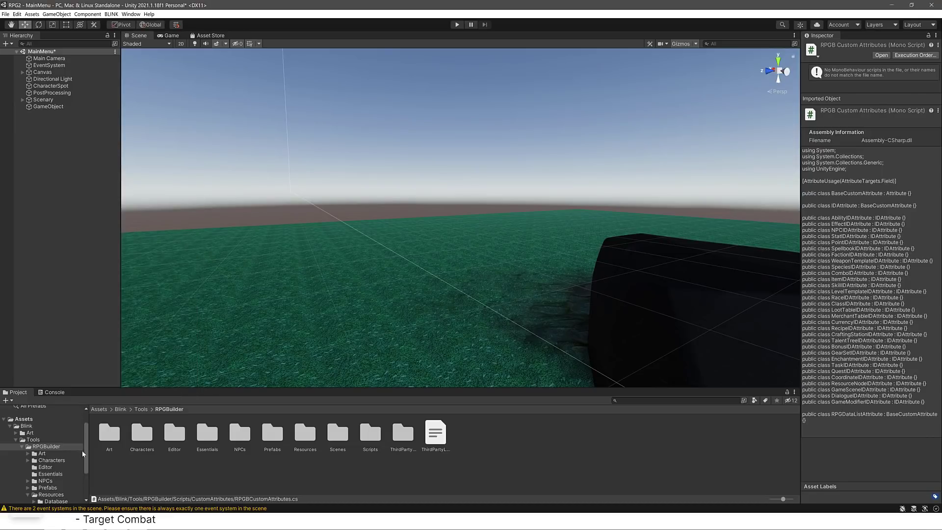
Open the RPGBuilderDemo scene from the RPGBuilder Scenes folder
double_click(335, 442)
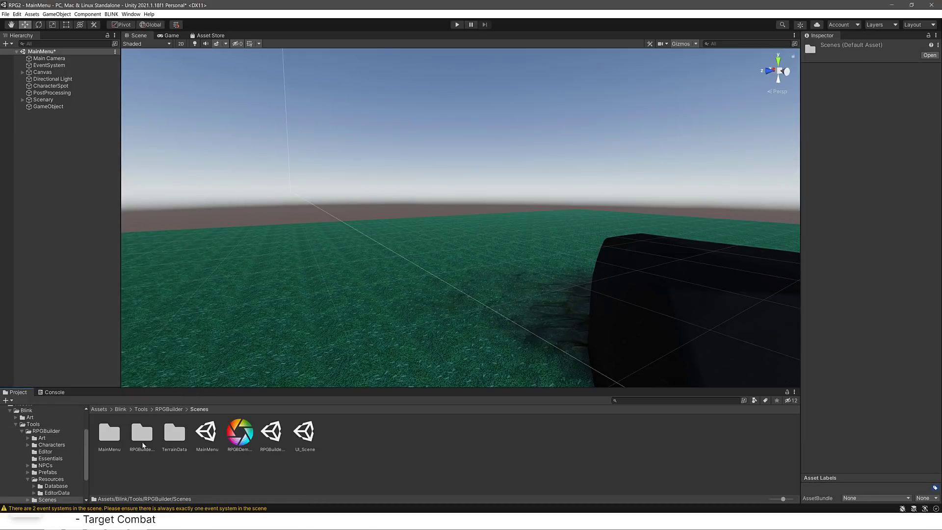
click(274, 433)
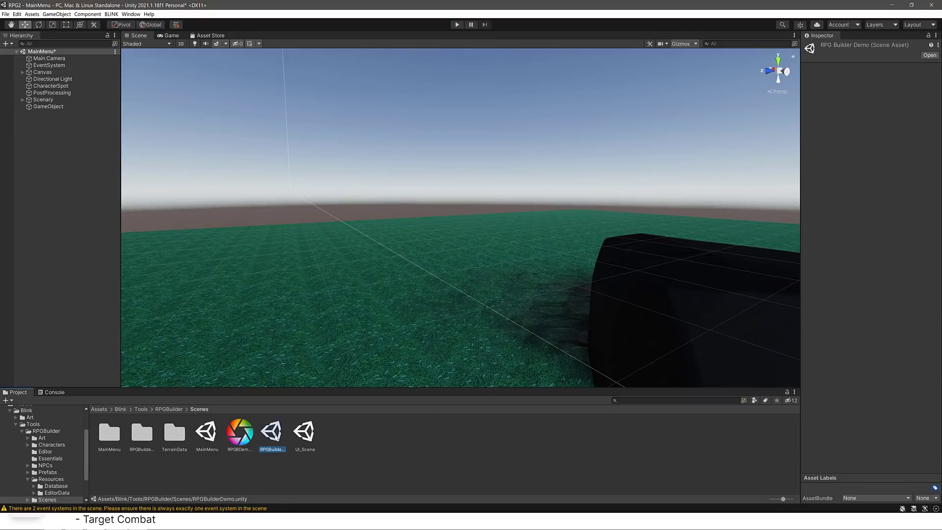
double_click(275, 433)
Discard the menu scene changes and select the Spawner_Wolf (1) spawner in the Scene view
click(508, 281)
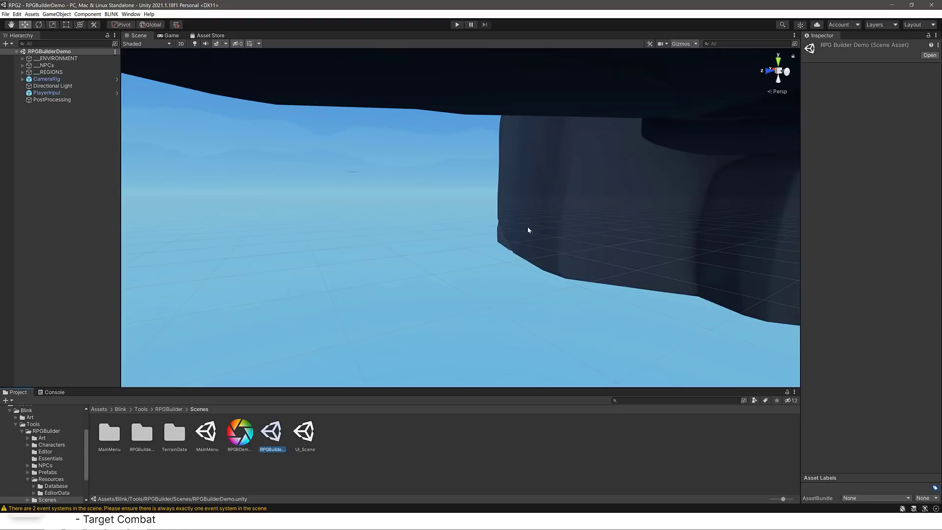
right_drag(528, 230, 618, 319)
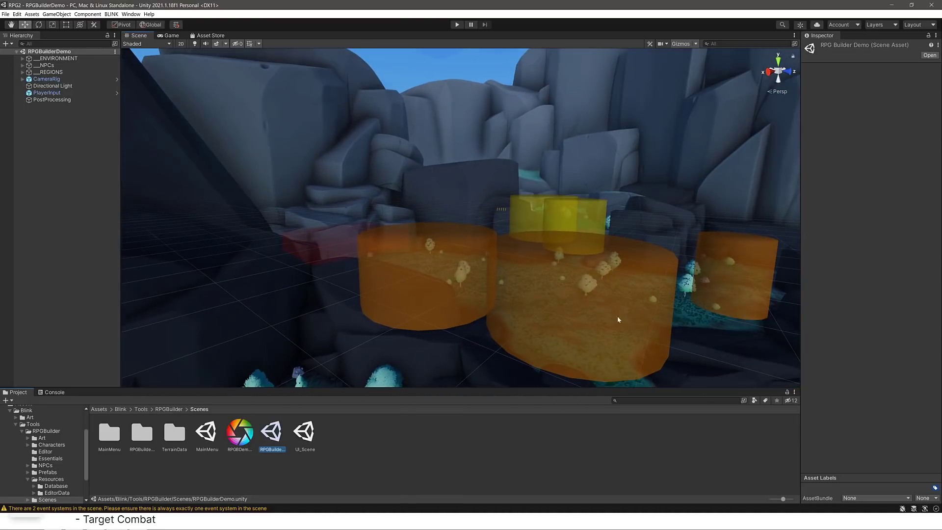
click(614, 320)
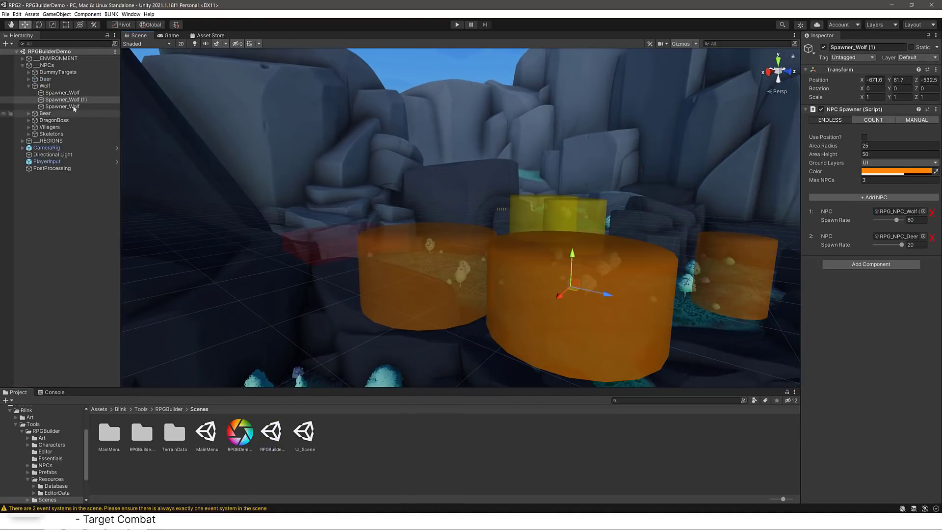
right_drag(302, 259, 485, 248)
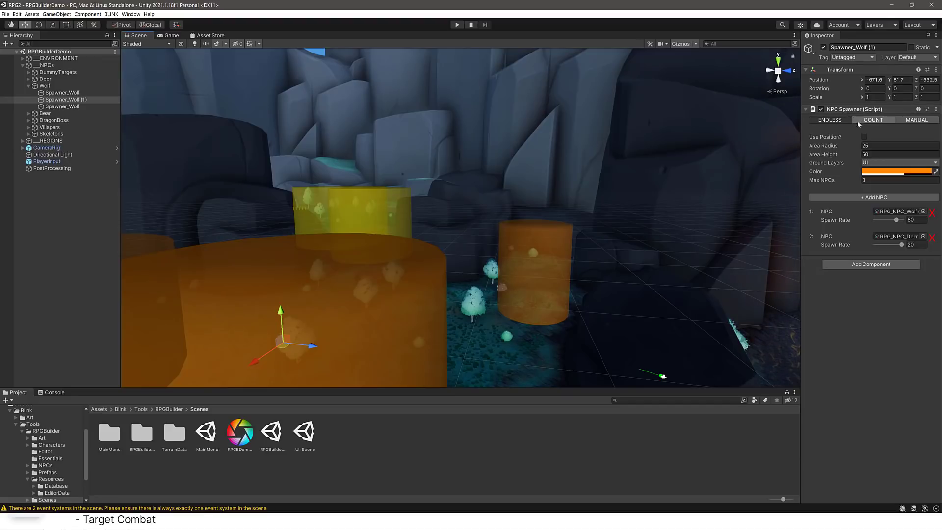
Switch the NPC Spawner from COUNT to MANUAL spawning and move closer to the spawners
click(874, 120)
click(912, 121)
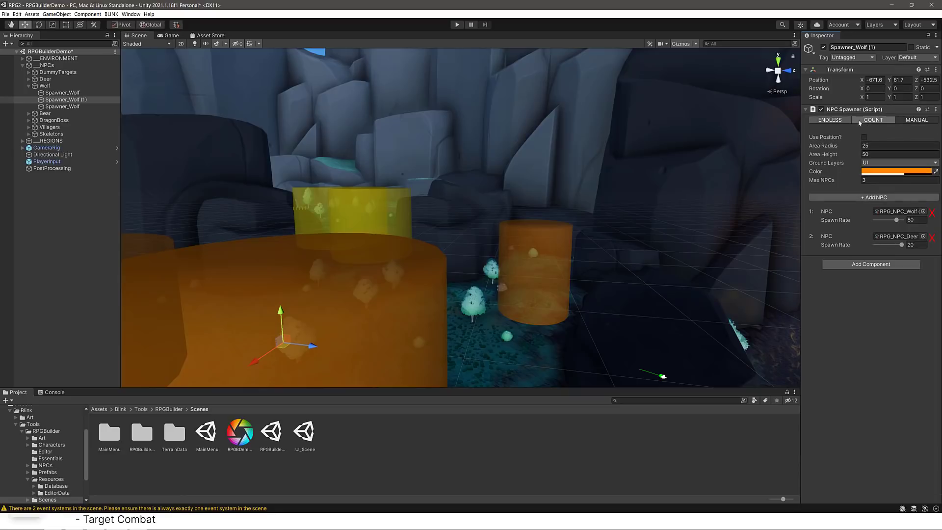
right_drag(281, 323, 420, 234)
Review the Furnace's Crafting Station settings: Use Distance Max 3, Interactable UI offset 1.75
click(489, 293)
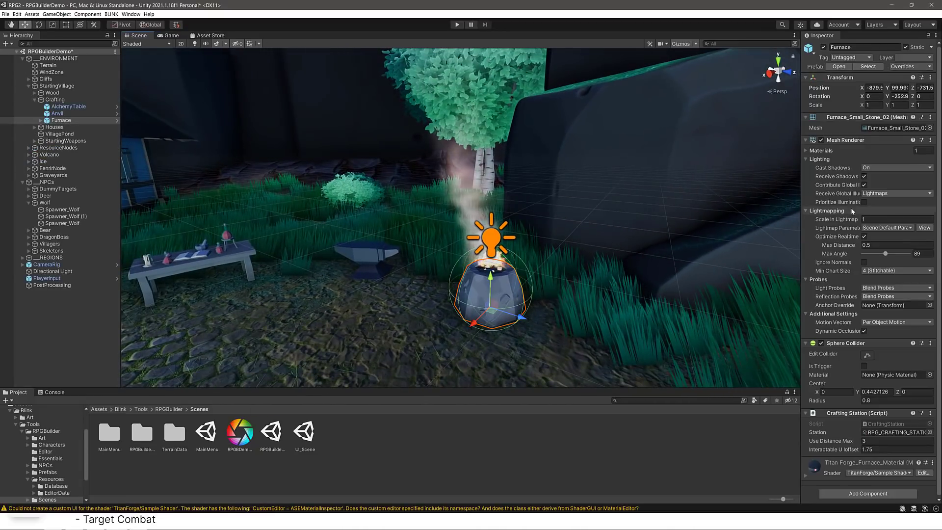
scroll(850, 208, down, 1)
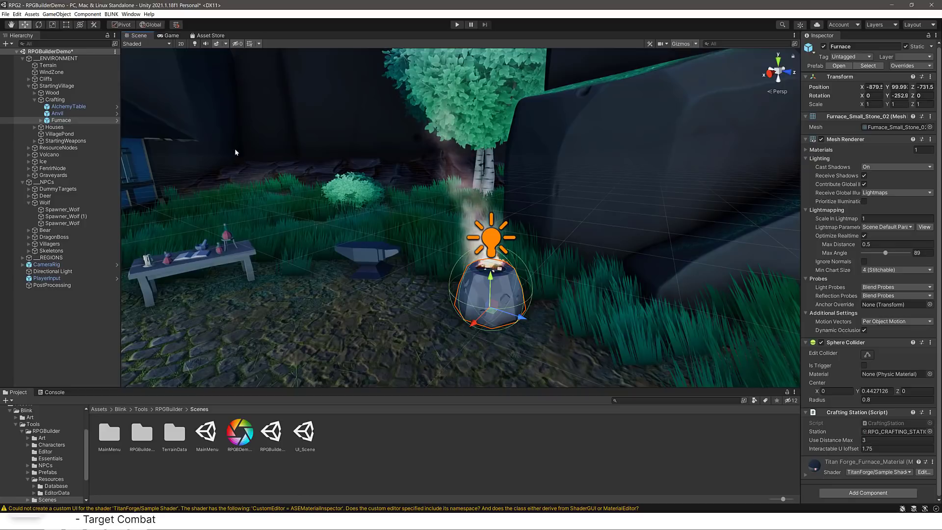
click(111, 14)
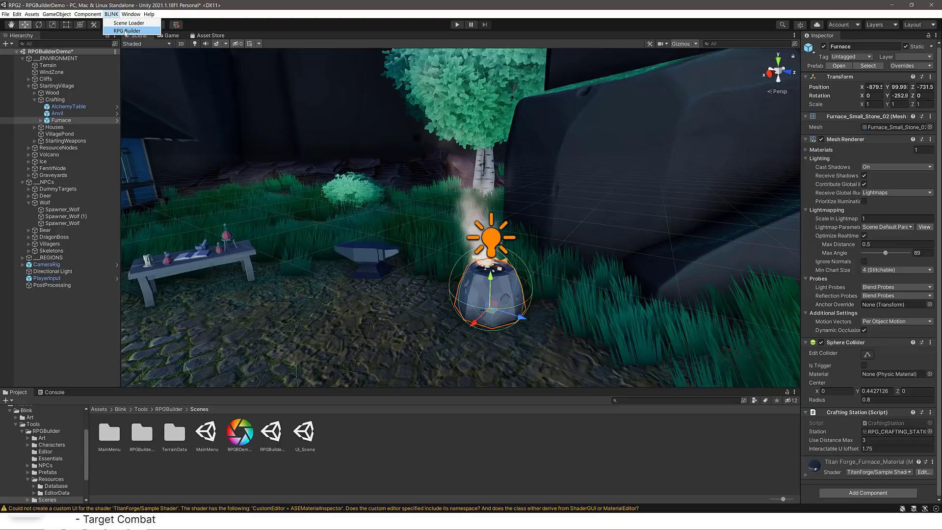
Launch the RPG Builder editor from BLINK and move from Combat Abilities to the World categories
click(126, 31)
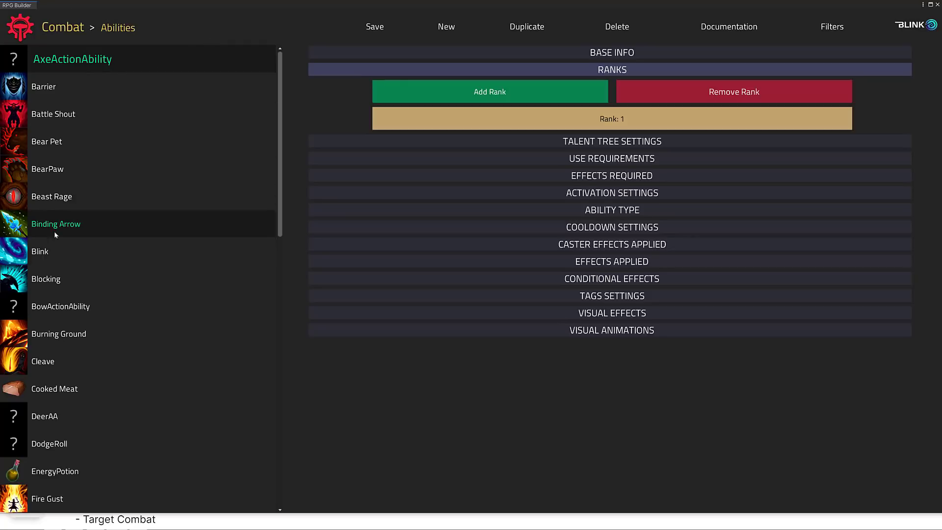
click(22, 25)
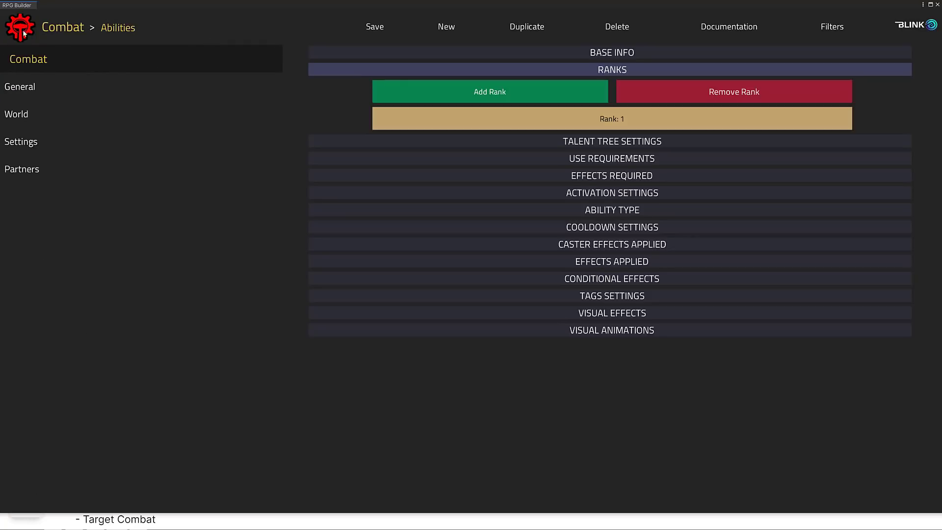
click(24, 117)
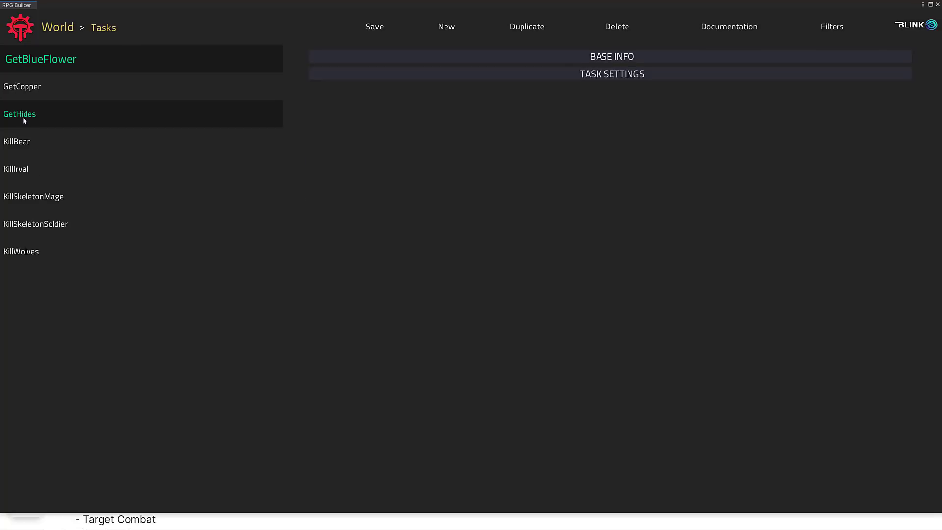
click(47, 26)
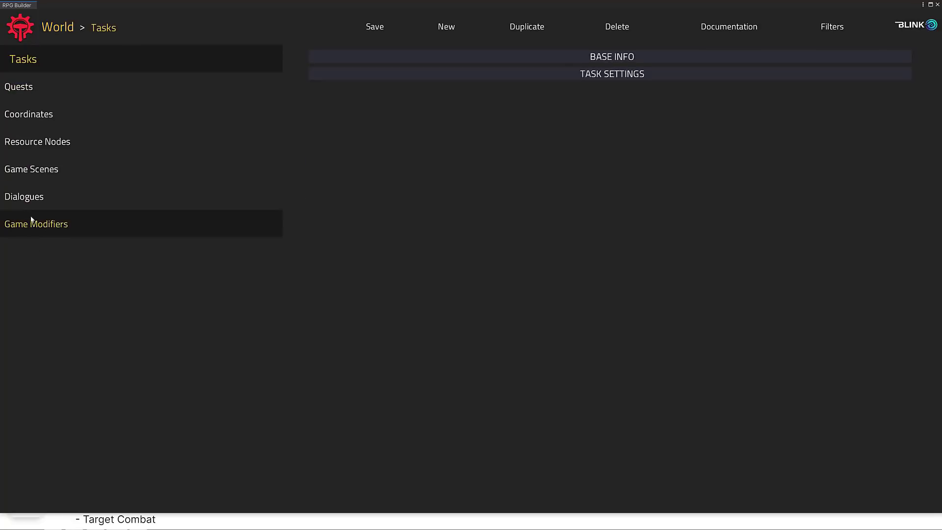
Open the Quests database and expand GetBlueFlowers' base info, text, settings, items, requirements and objectives
click(25, 88)
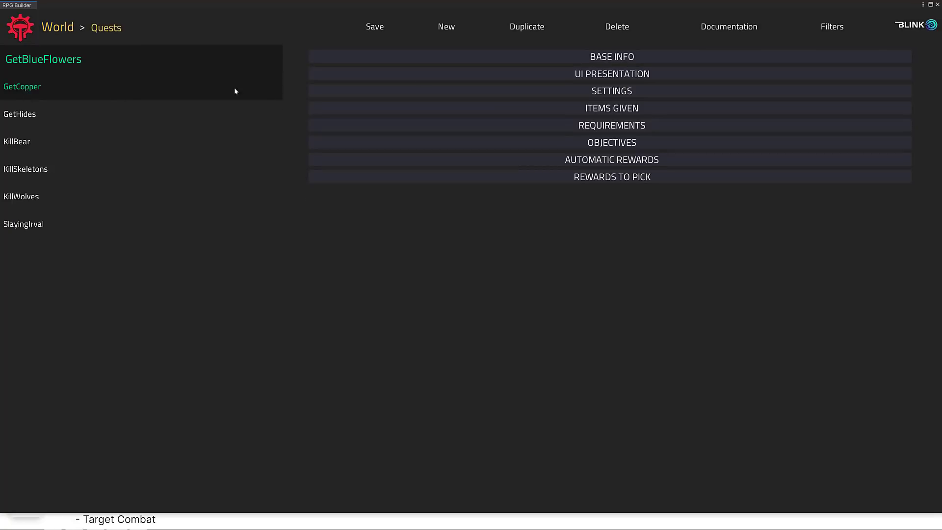
click(572, 57)
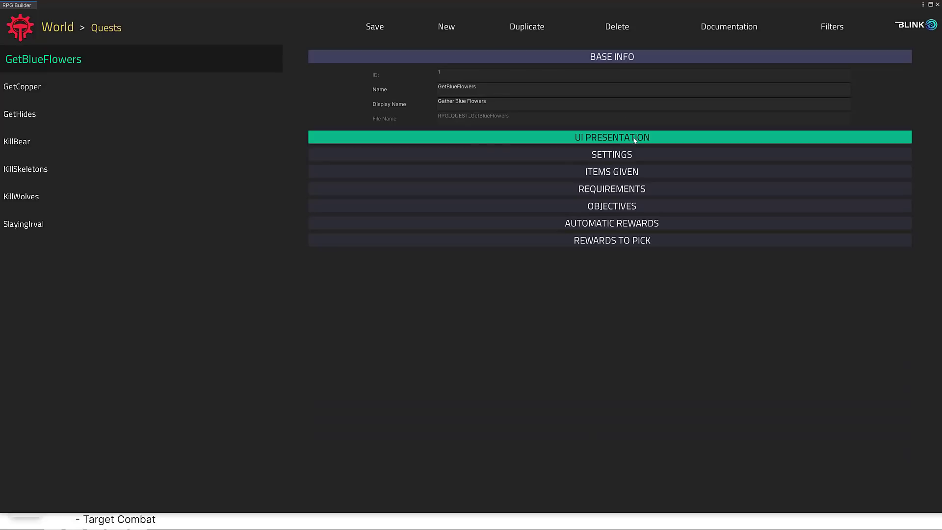
click(613, 137)
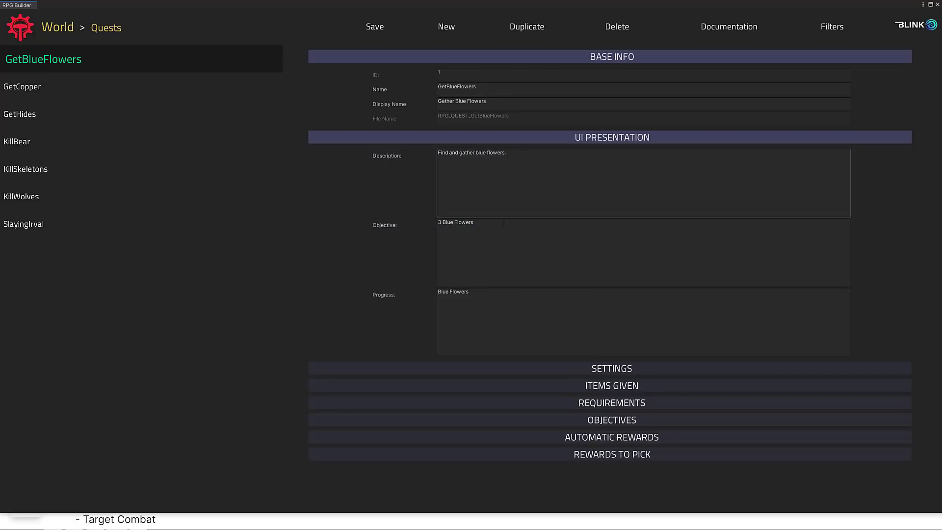
click(619, 368)
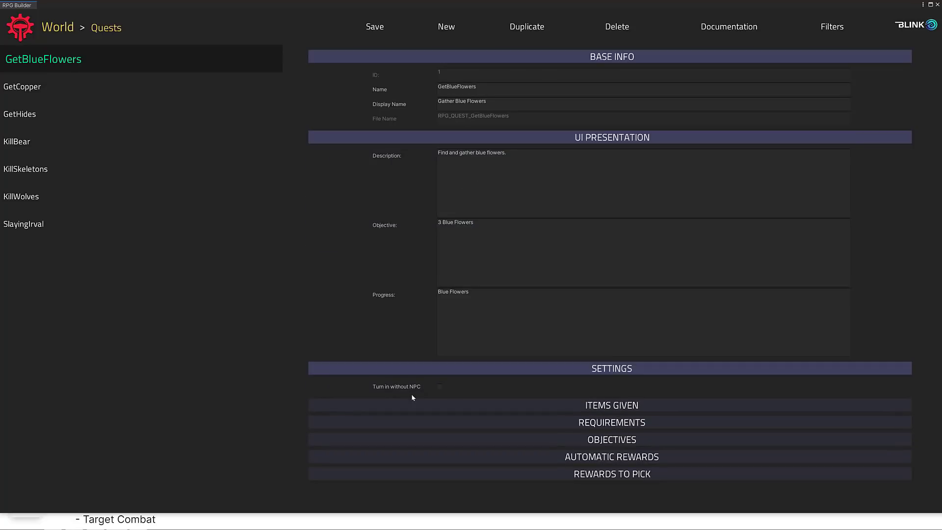
click(635, 406)
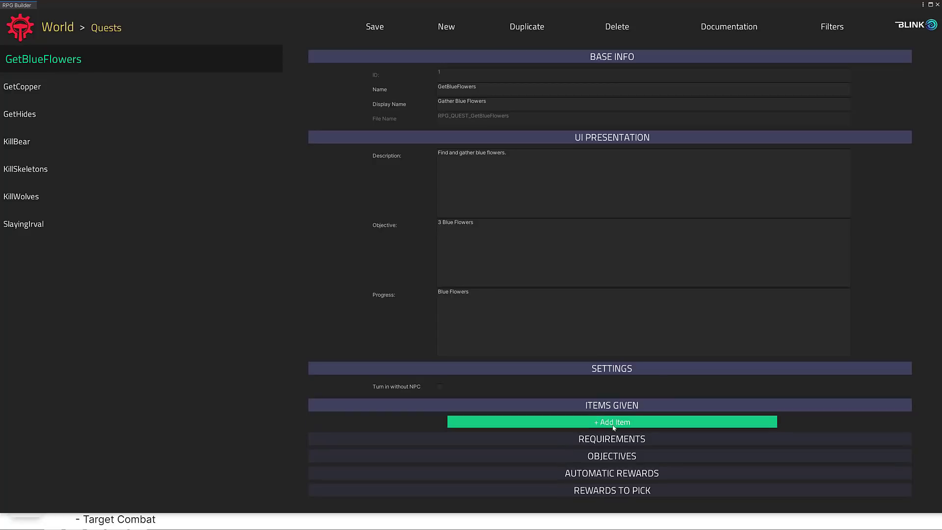
click(628, 437)
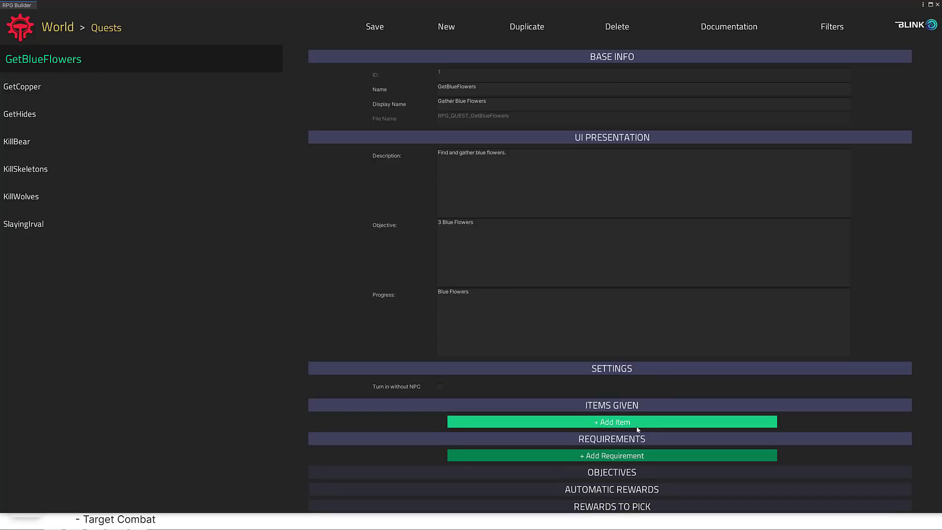
click(620, 469)
Expand the automatic and pickable rewards, add a pickable reward, then return to World
scroll(626, 459, down, 1)
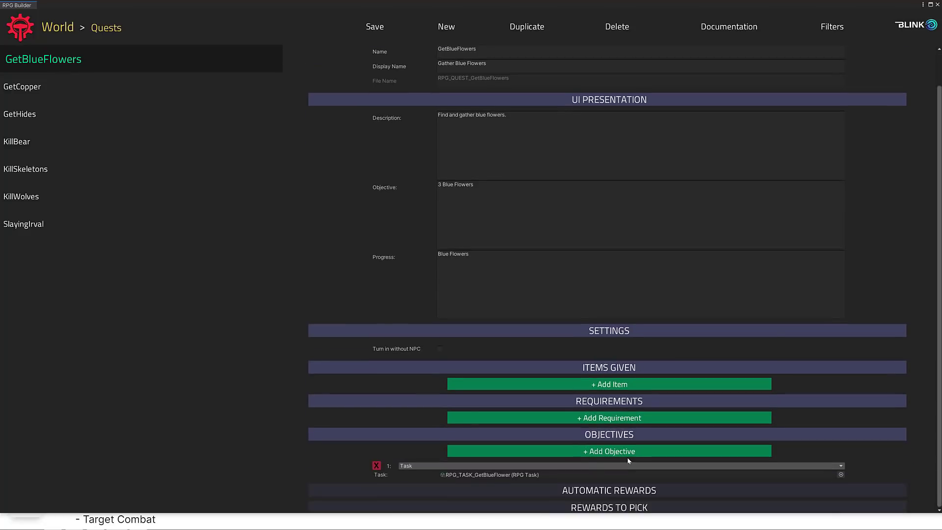
click(606, 490)
scroll(608, 461, down, 1)
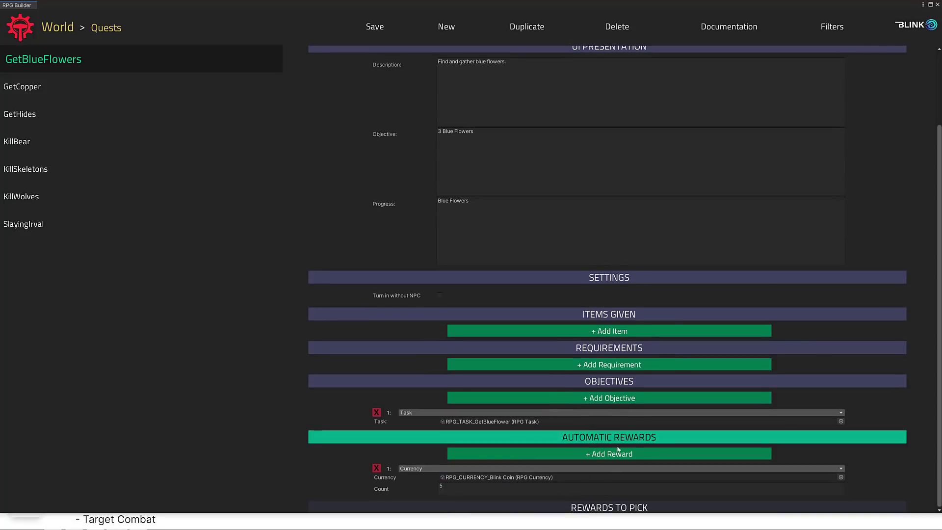
click(604, 506)
scroll(603, 503, down, 1)
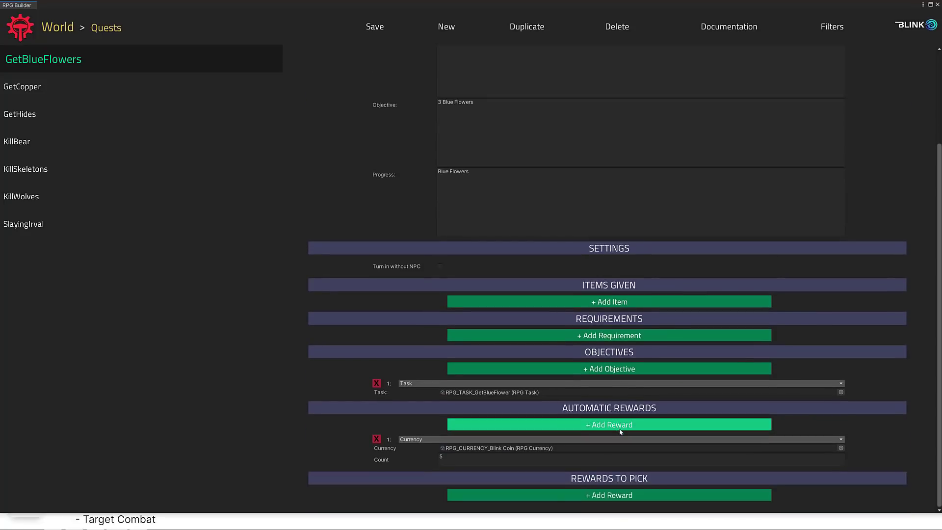
click(598, 499)
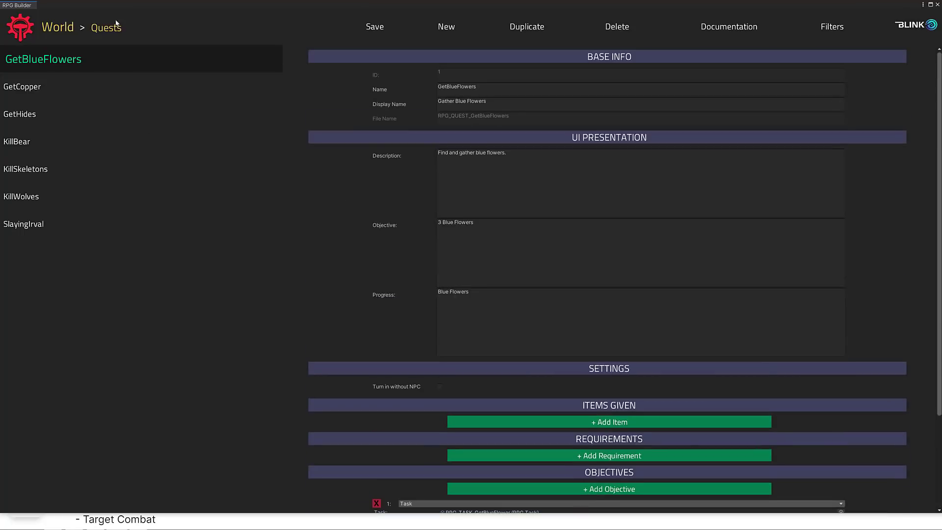
click(63, 29)
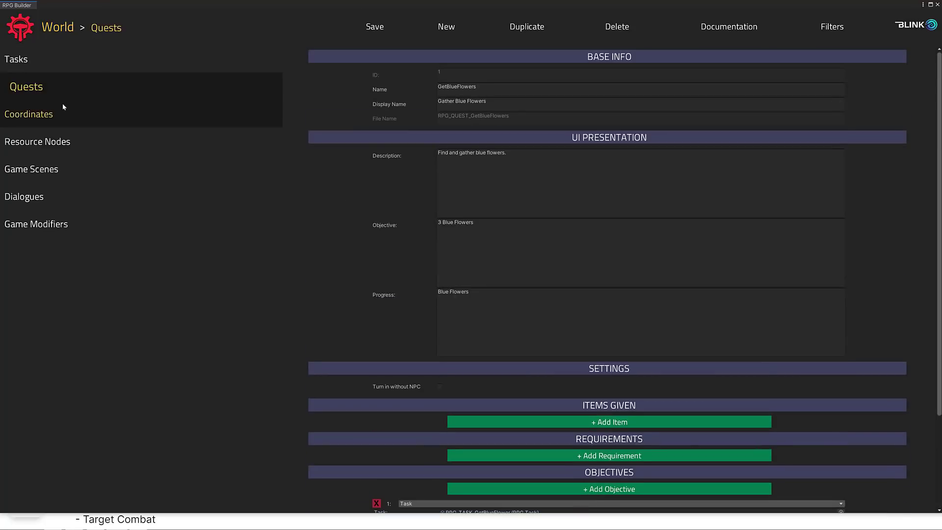
In the Dialogues database, open the PickupNoviceWeapons dialogue graph and centre its three nodes
click(30, 191)
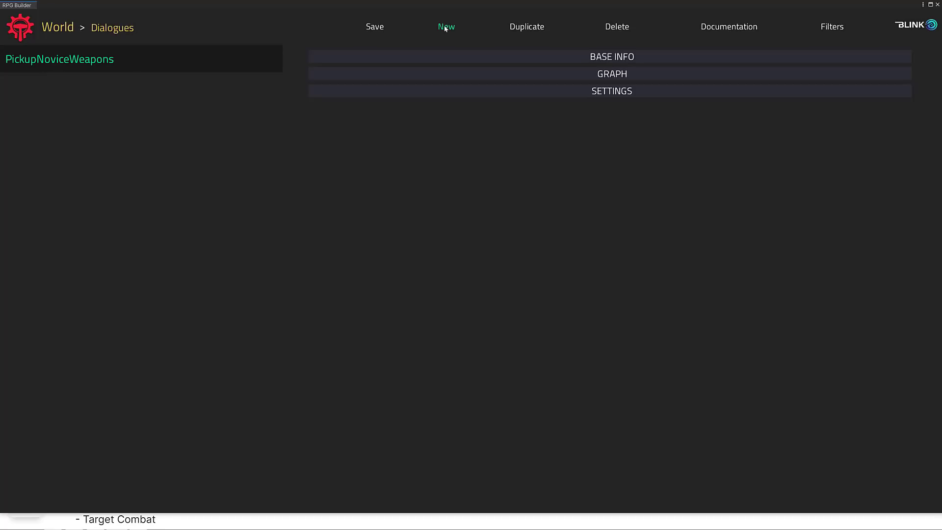
click(588, 57)
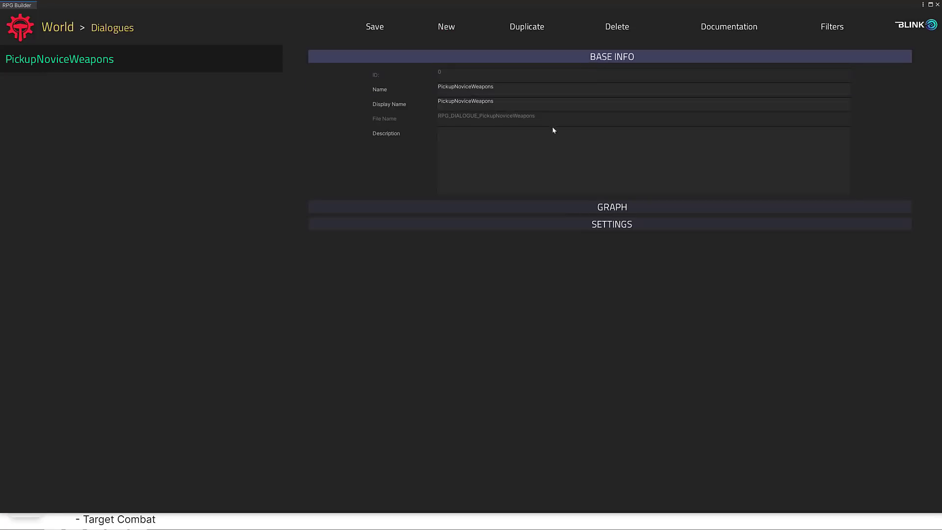
click(632, 205)
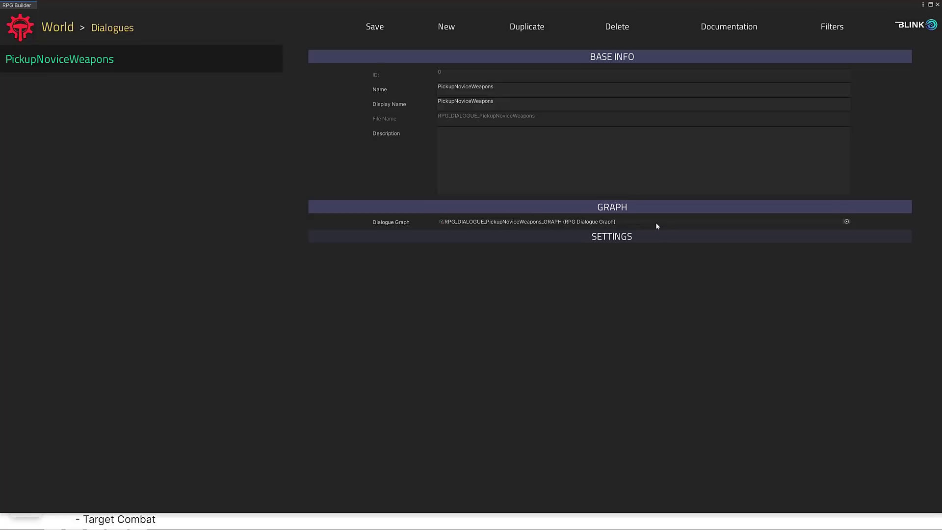
double_click(613, 222)
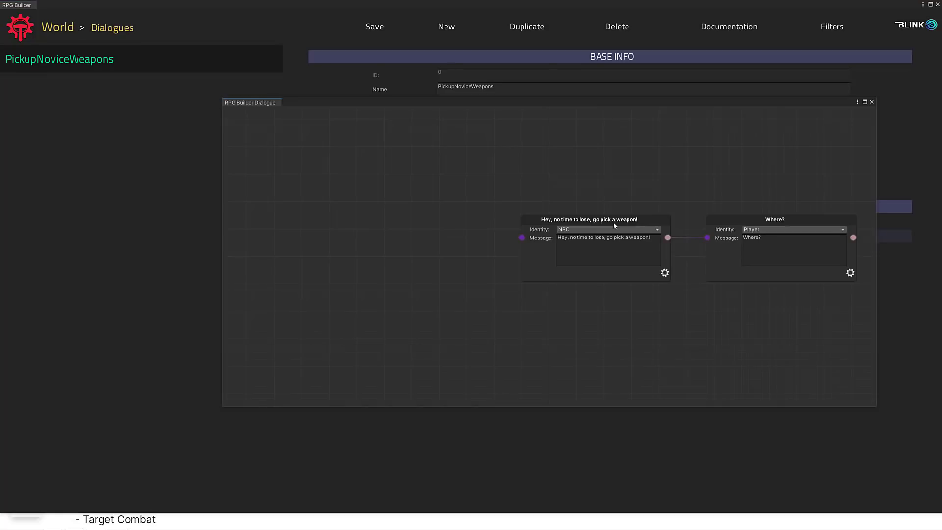
drag(515, 105, 407, 93)
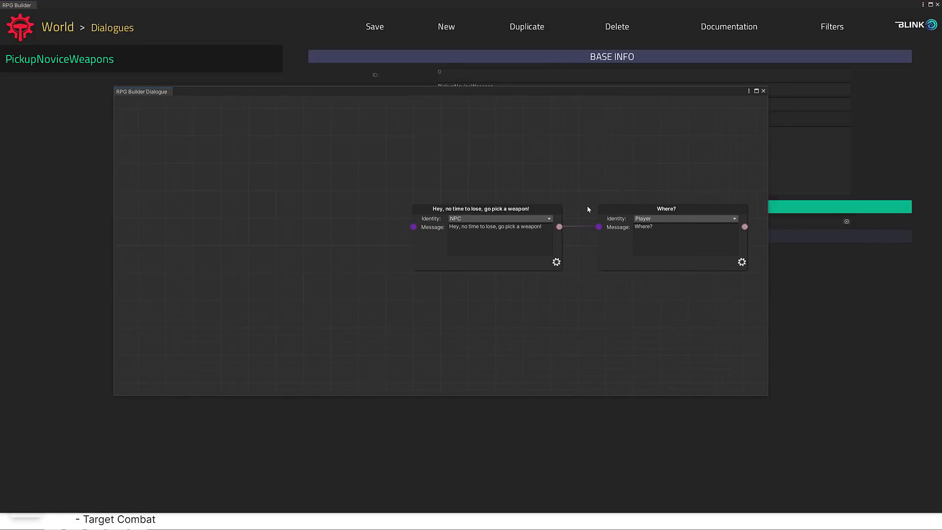
scroll(507, 232, down, 2)
scroll(508, 238, down, 1)
middle_drag(551, 290, 385, 273)
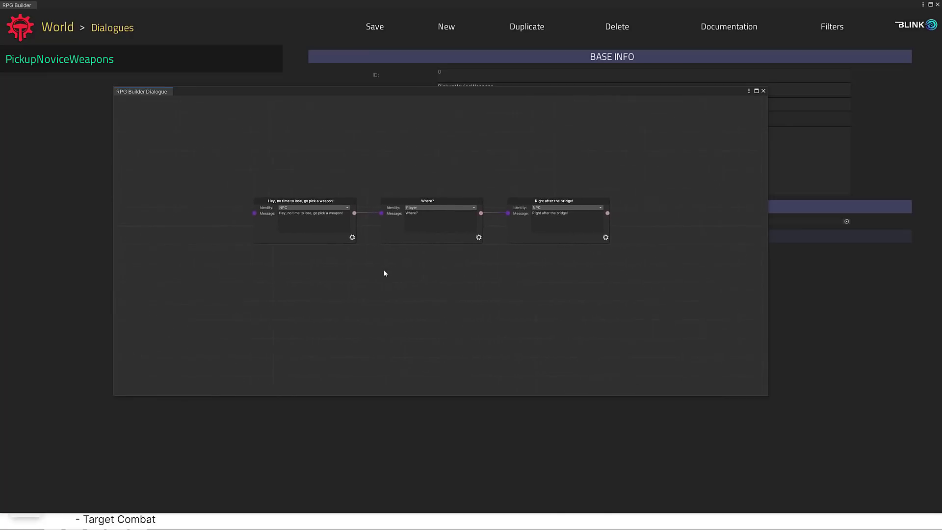
scroll(396, 265, up, 2)
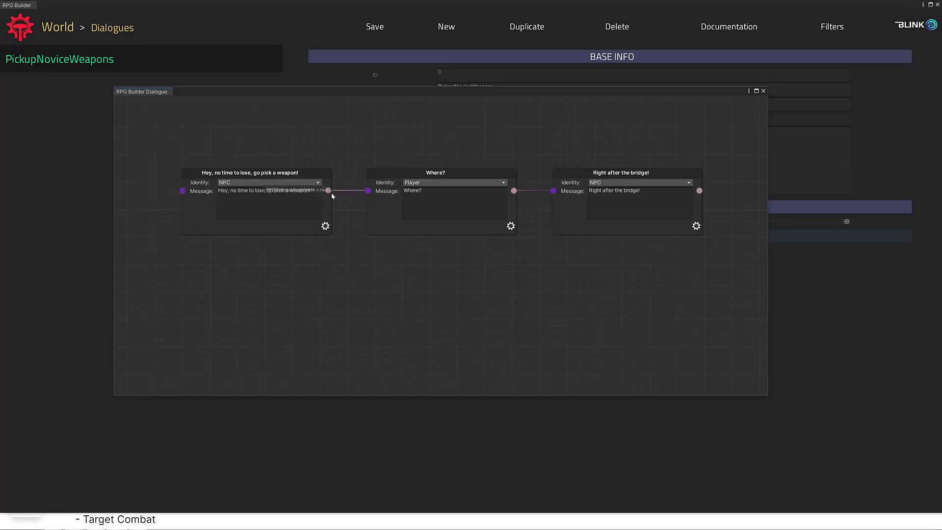
Branch a new NPC text node reading 'All Your Base Are Belong To Us' and show its requirements
drag(328, 190, 409, 296)
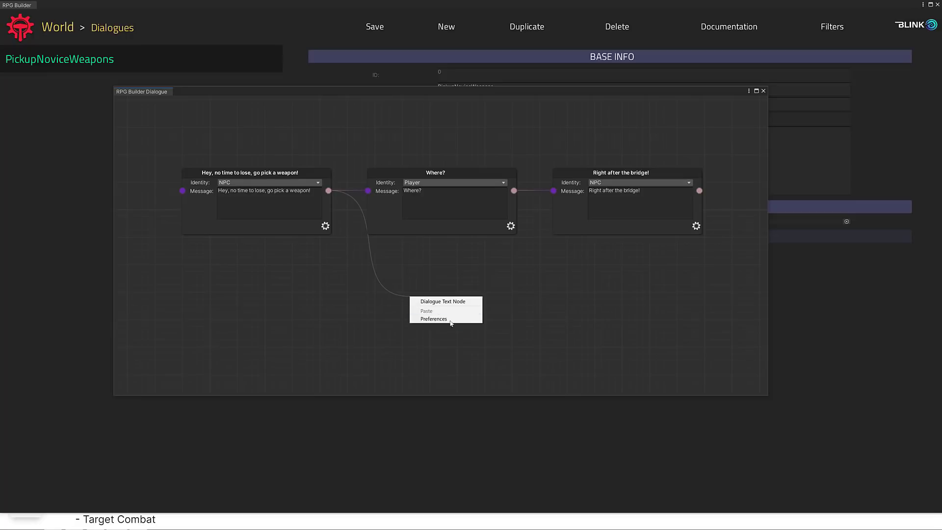
click(455, 301)
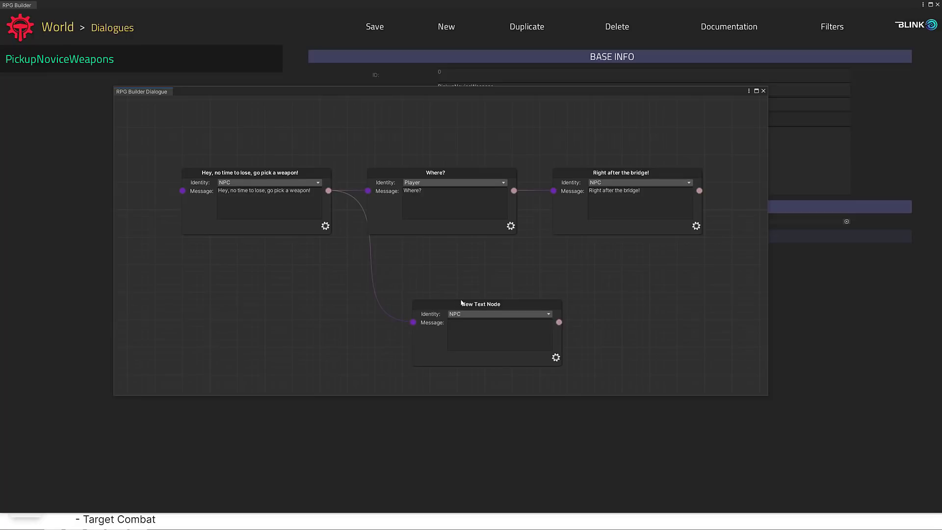
click(478, 314)
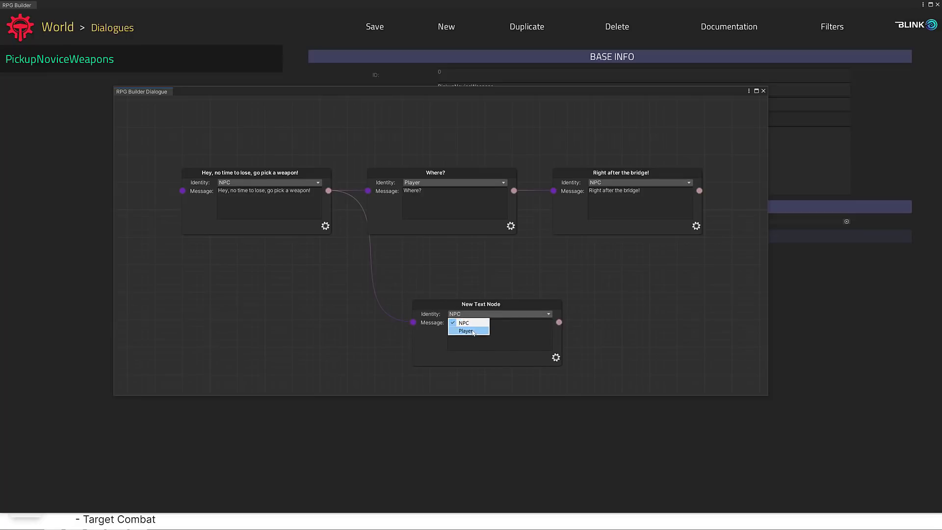
click(458, 322)
click(468, 329)
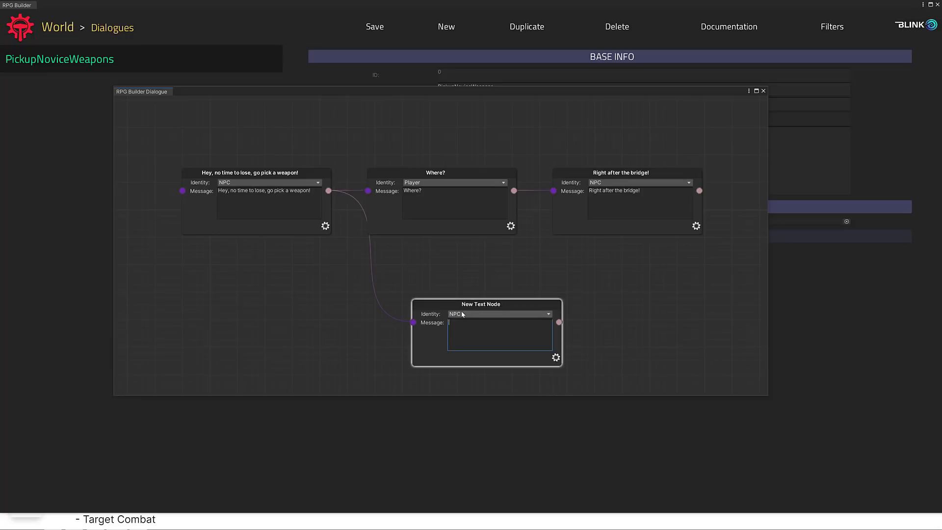
text(All Your Base Are Belong To Us)
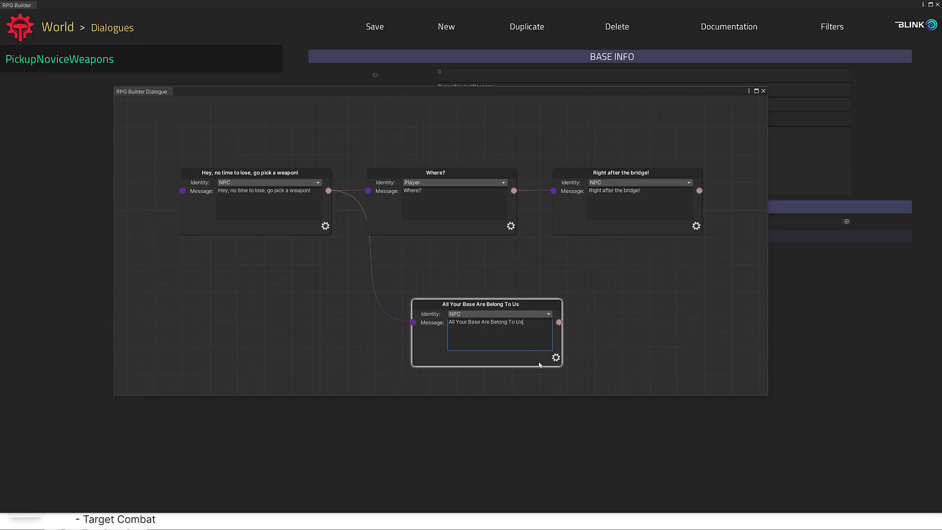
click(556, 357)
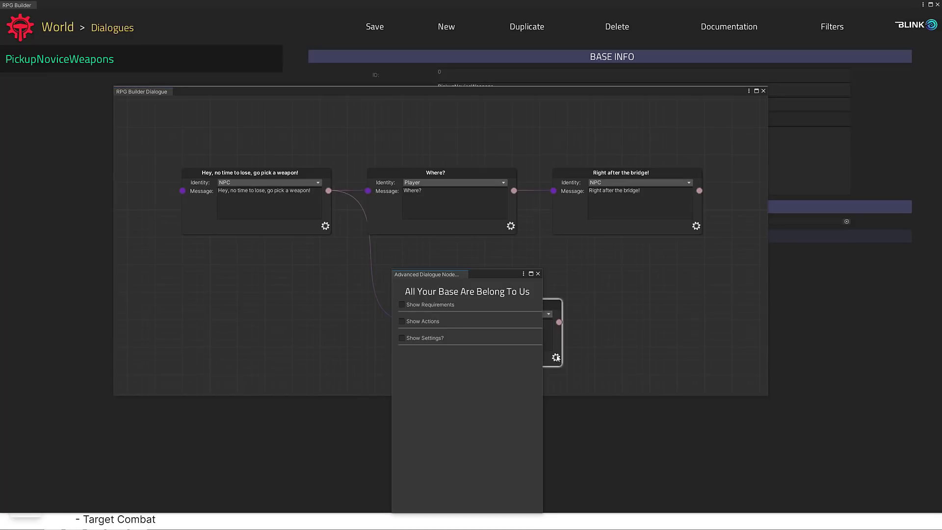
click(447, 305)
Add a Race requirement to the node set to RPG_RACE_Human
click(448, 337)
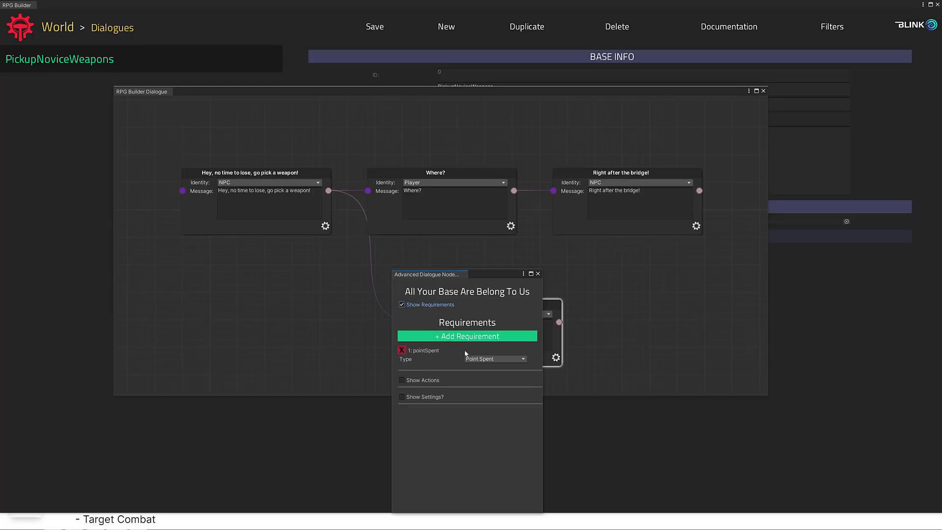
click(505, 359)
click(485, 273)
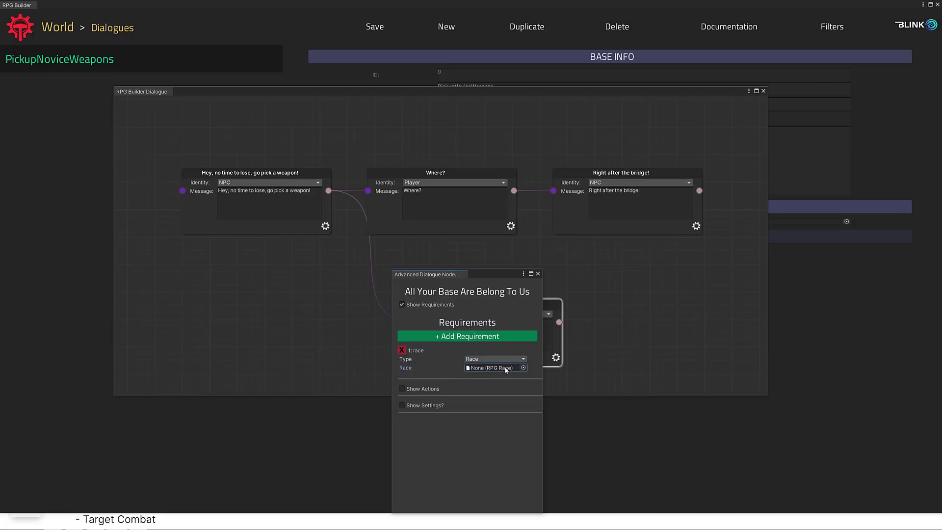
click(523, 367)
click(577, 380)
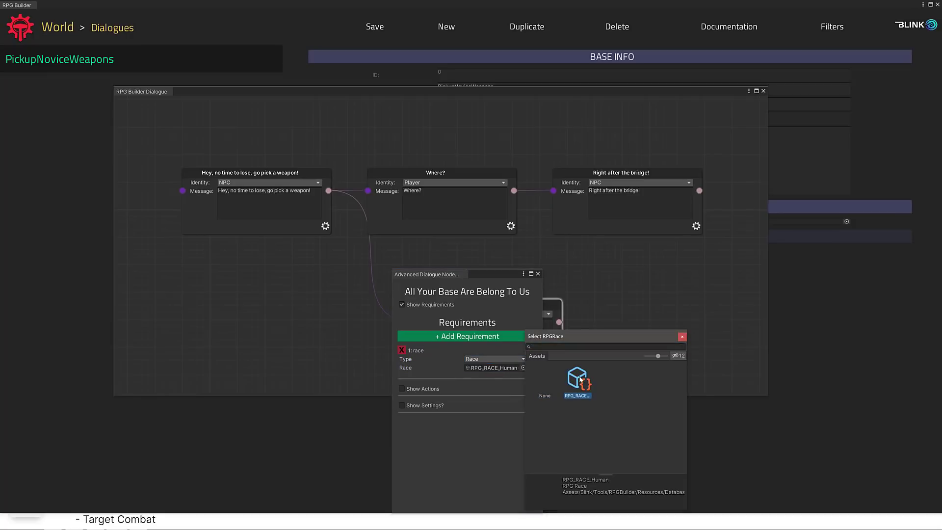
click(522, 371)
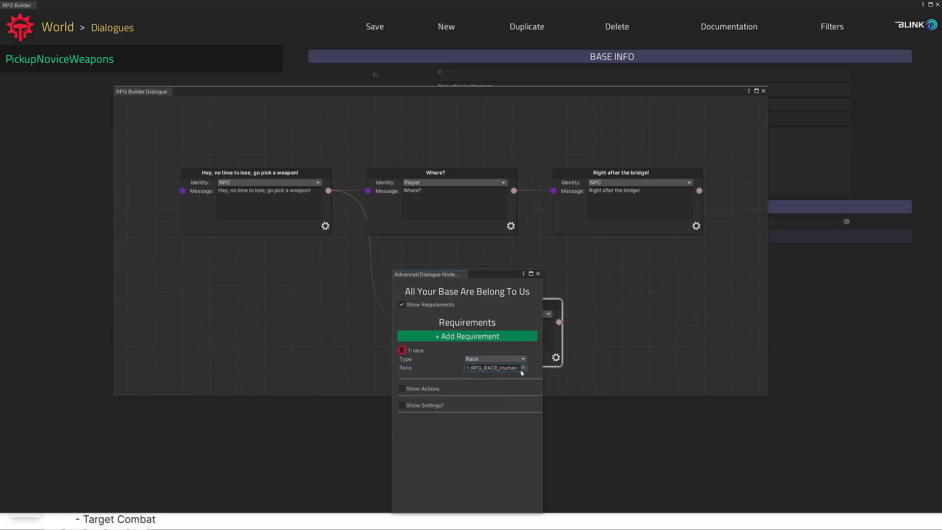
Add a second requirement, dismiss the node settings, and delete the 'All Your Base' node
click(490, 336)
click(493, 389)
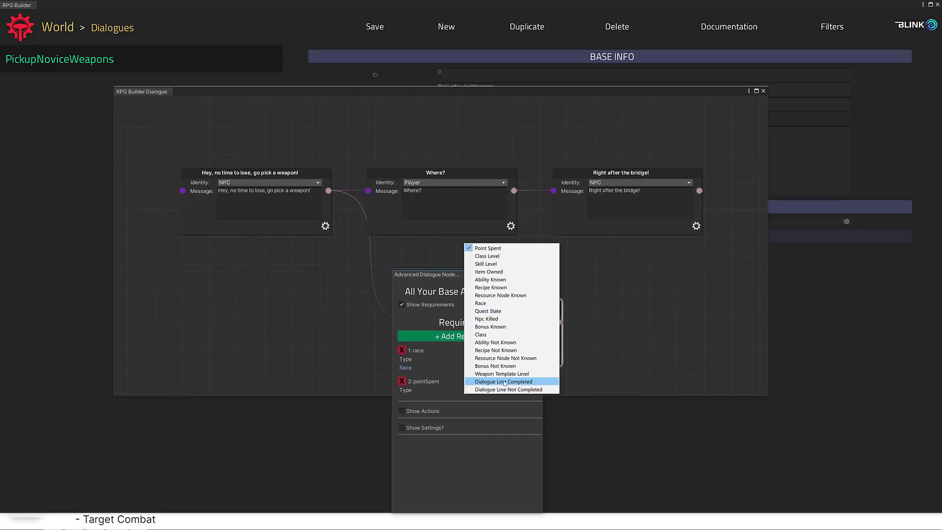
click(578, 318)
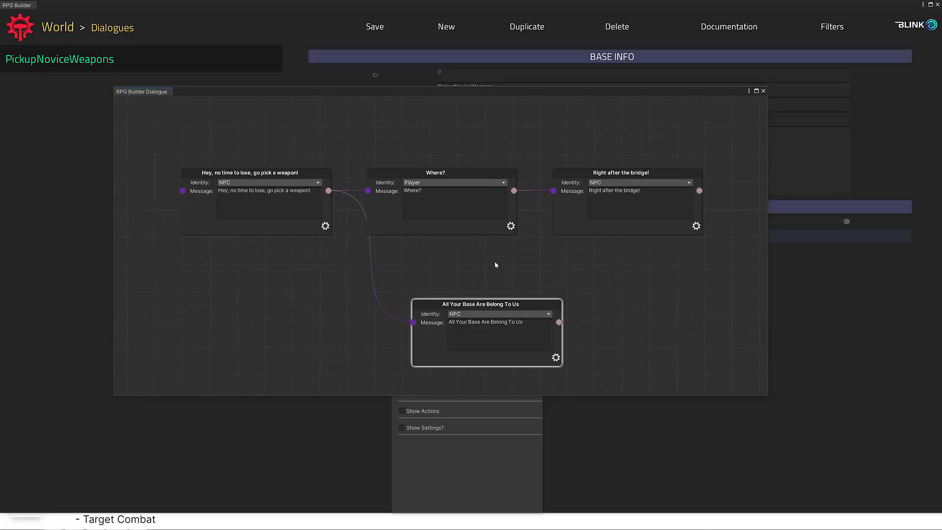
key(Delete)
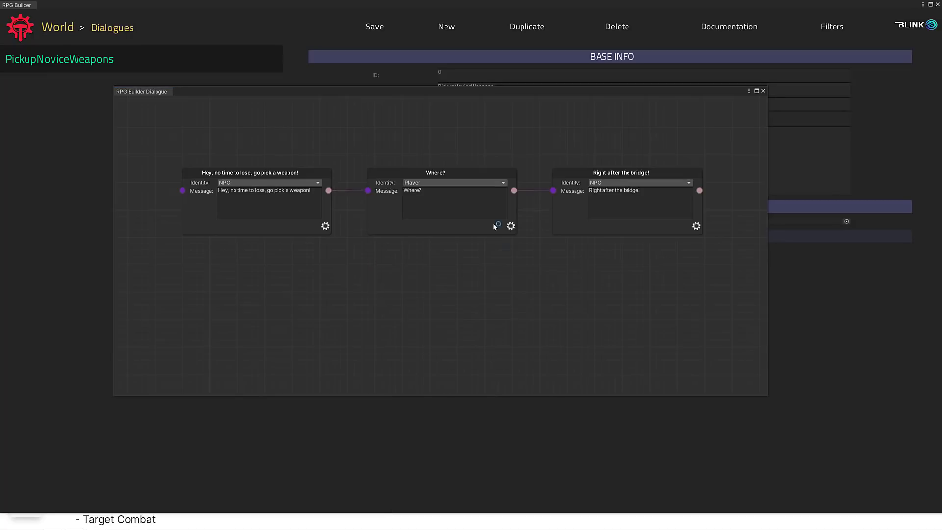
Close the dialogue graph and open the Fire Gust ability in the Combat abilities database
click(763, 90)
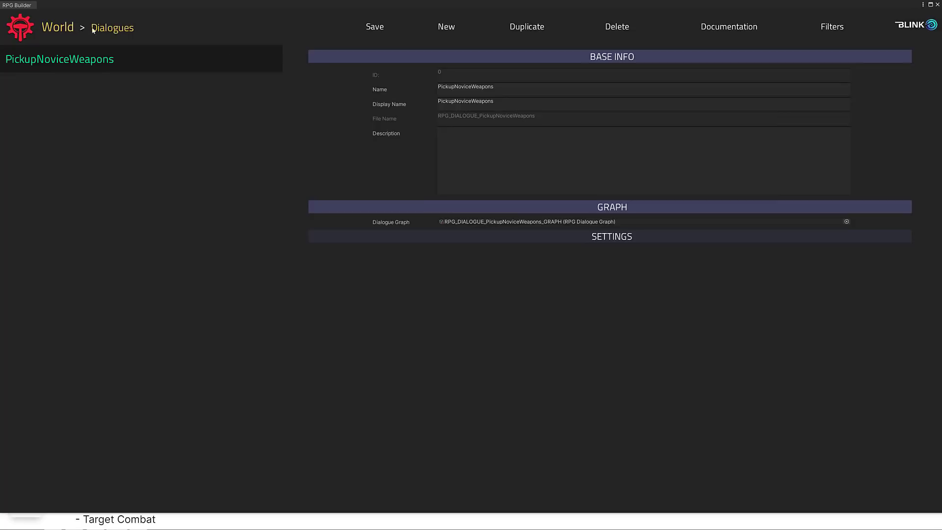
click(57, 27)
click(23, 58)
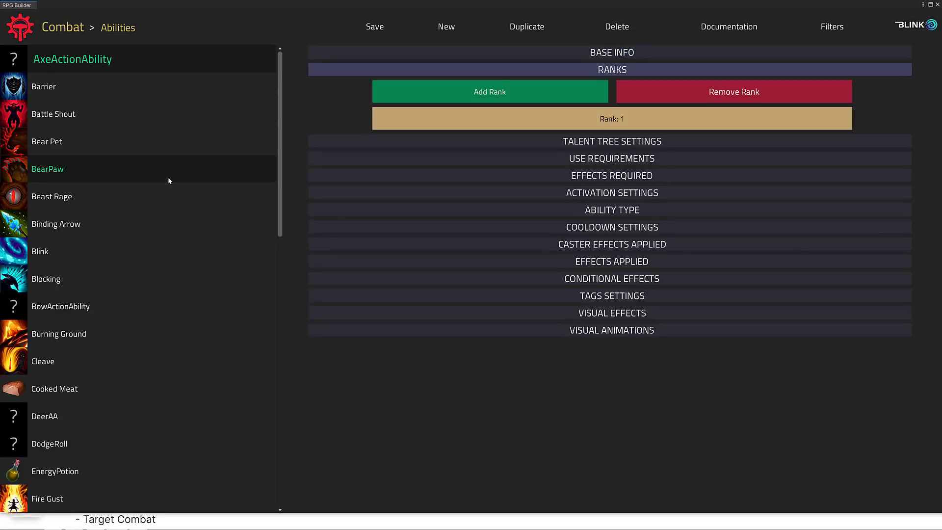
scroll(118, 226, down, 1)
scroll(118, 225, down, 7)
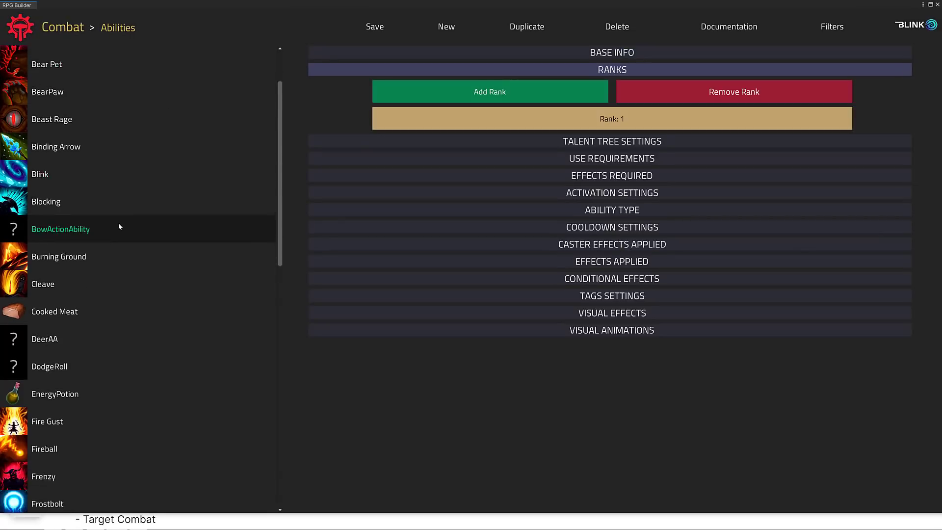
click(55, 265)
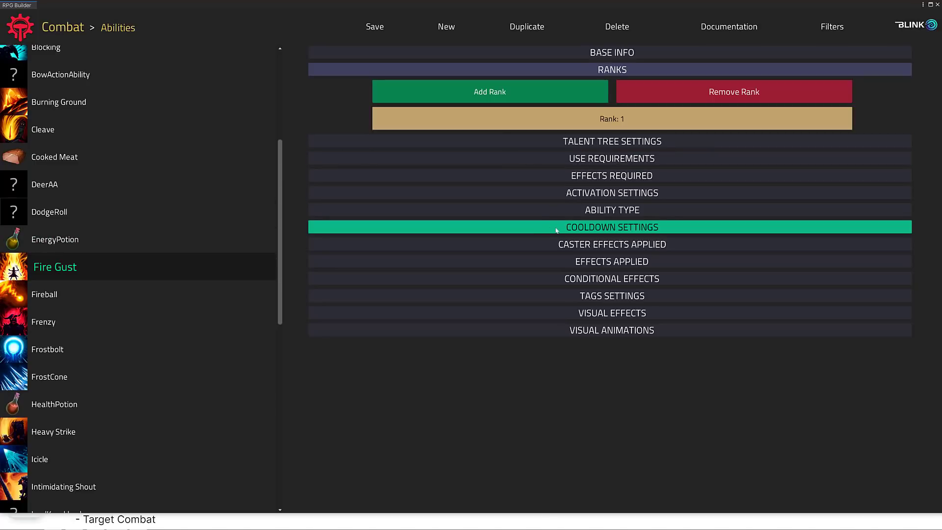
Expand Fire Gust's Caster Effects Applied, Effects Applied, Tags Settings and Visual Effects sections
click(596, 244)
click(621, 277)
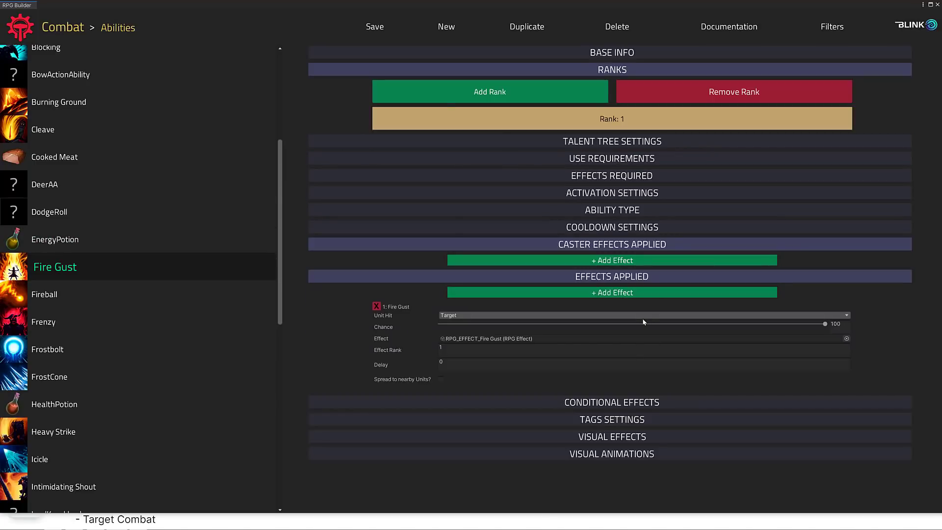
click(612, 420)
scroll(623, 422, down, 1)
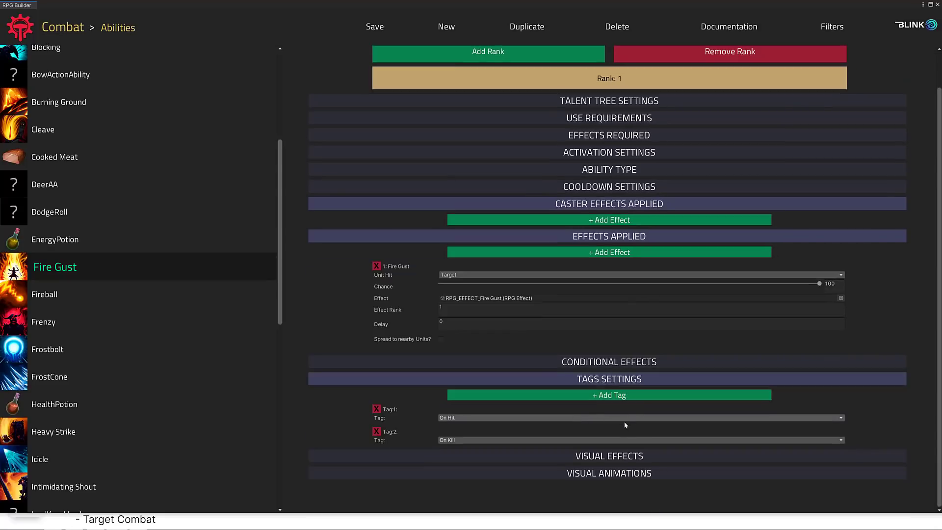
click(617, 456)
scroll(617, 441, down, 4)
scroll(564, 318, down, 1)
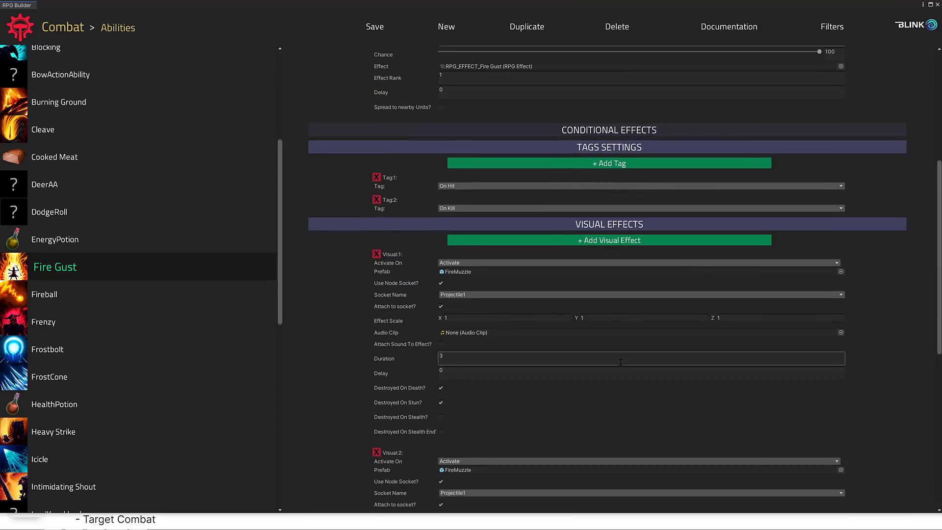
scroll(520, 304, down, 2)
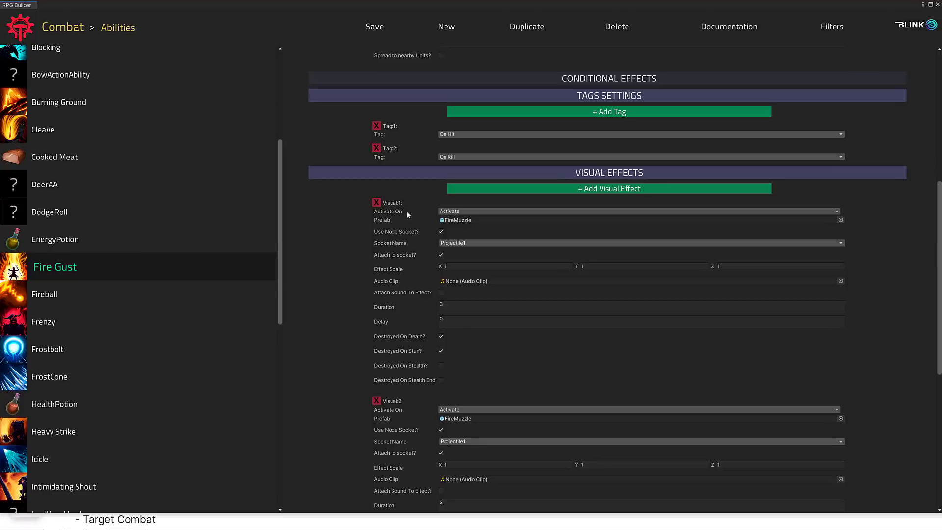
Keep the first visual effect triggering on Activate and expand the Talent Tree Settings
click(462, 212)
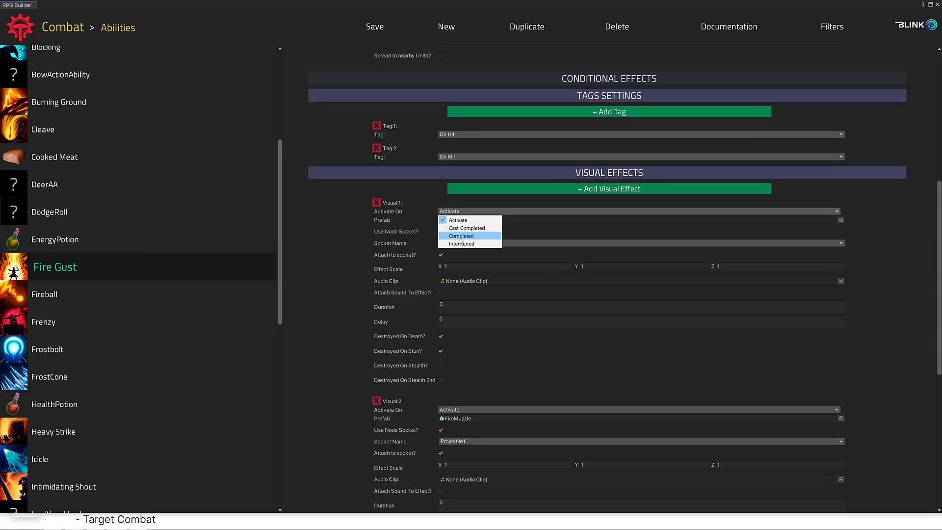
click(347, 245)
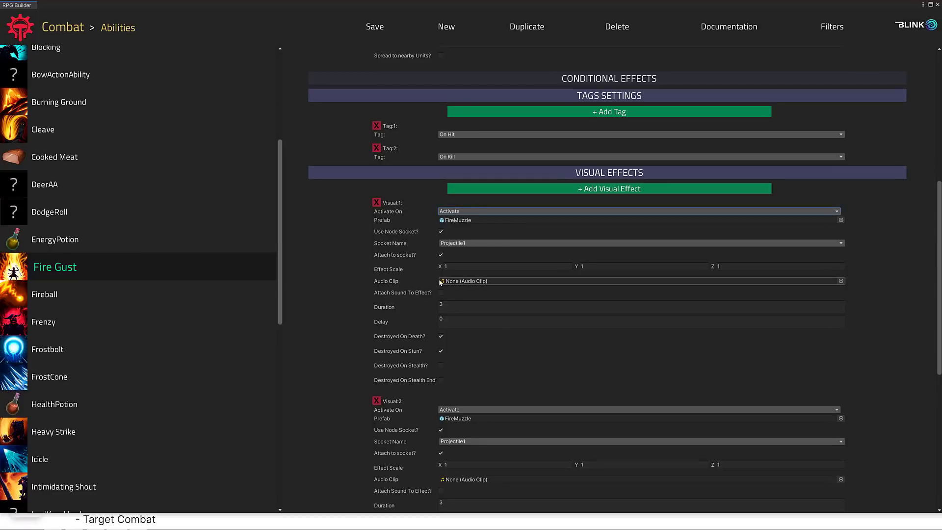
scroll(456, 283, down, 12)
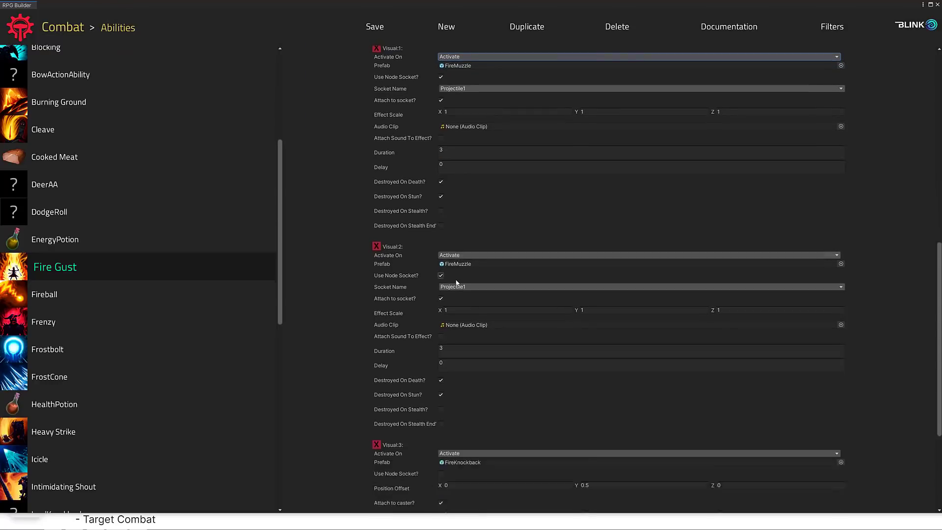
scroll(522, 183, up, 7)
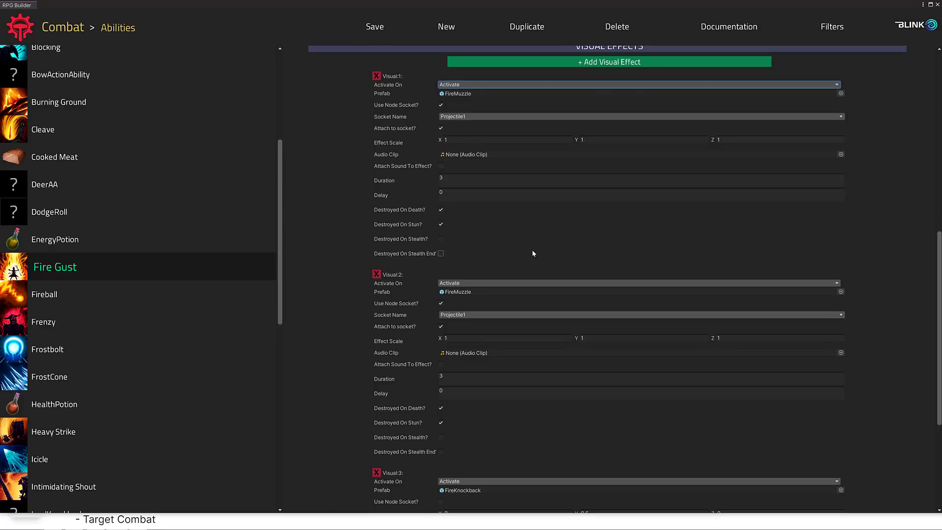
scroll(531, 242, up, 1)
scroll(532, 242, up, 15)
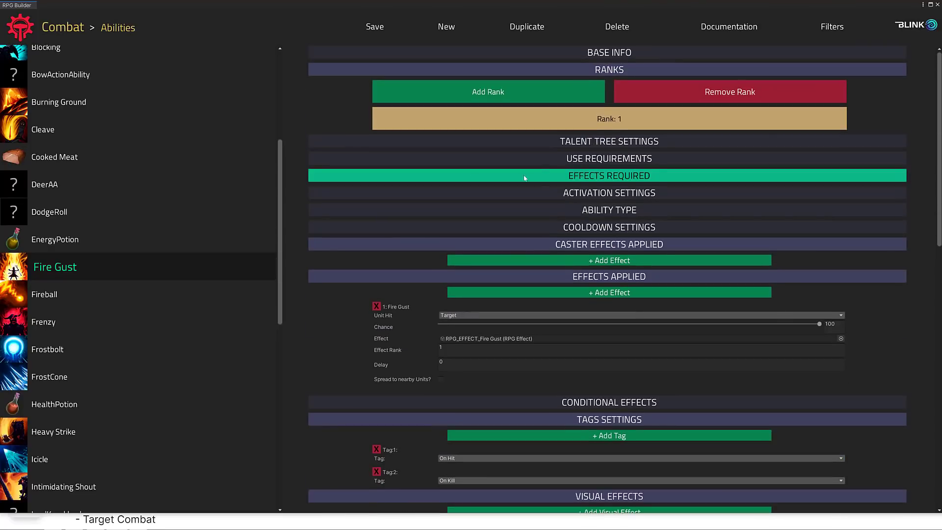
click(613, 143)
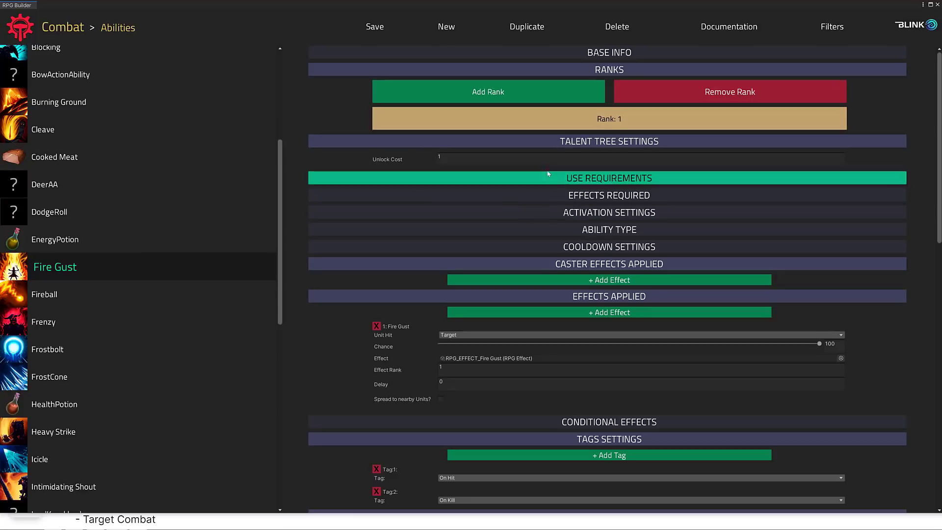
Open the Mining skill and expand its stats, talent trees, action abilities and starting items sections
click(26, 29)
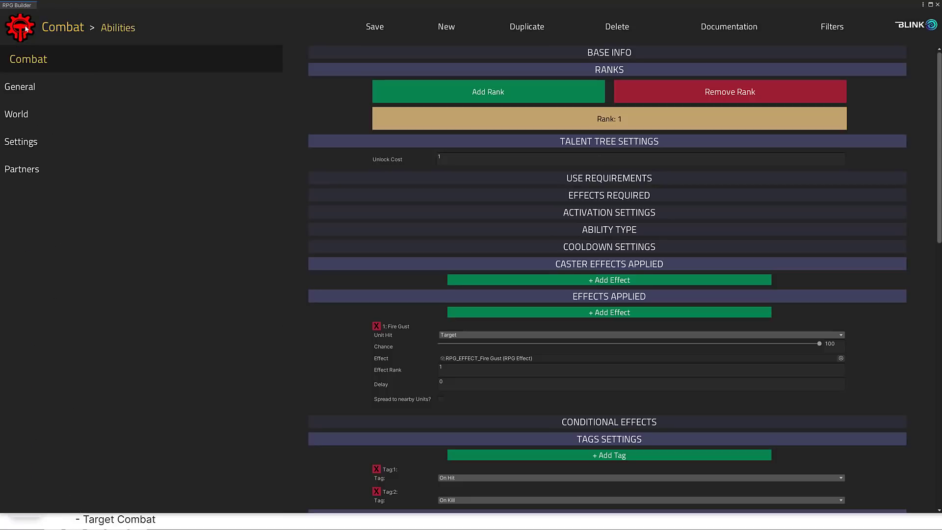
click(29, 85)
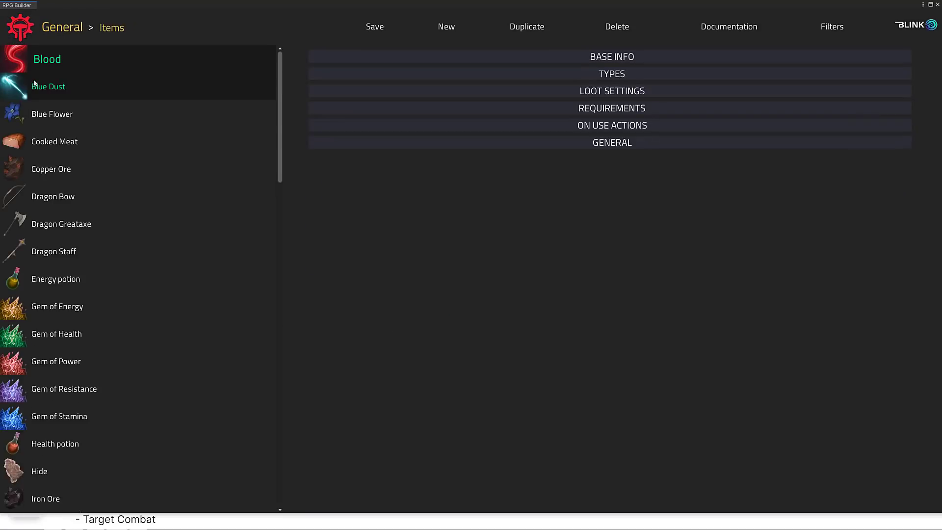
click(50, 34)
click(22, 92)
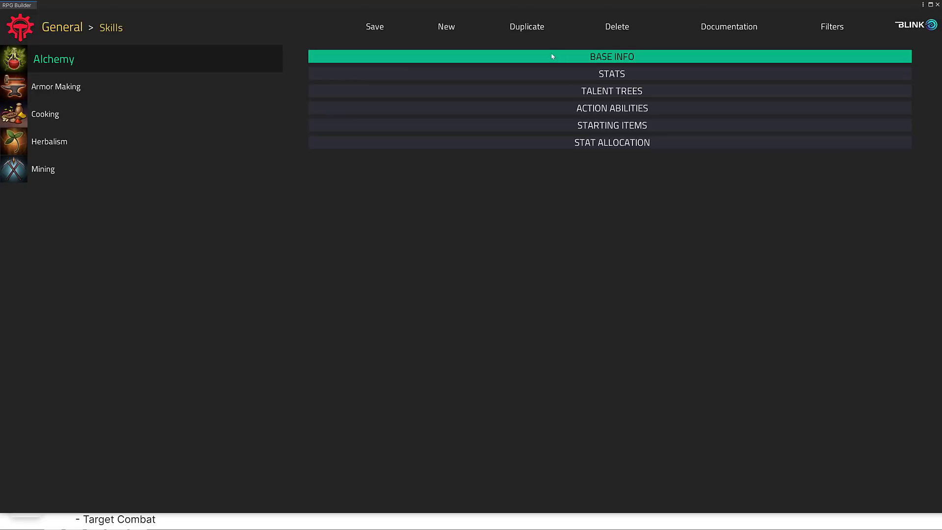
click(49, 169)
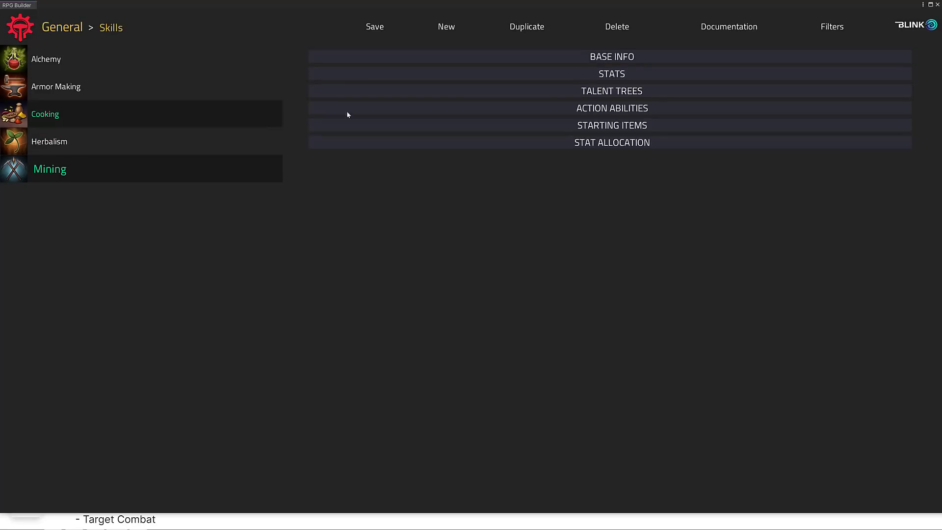
click(605, 78)
click(623, 107)
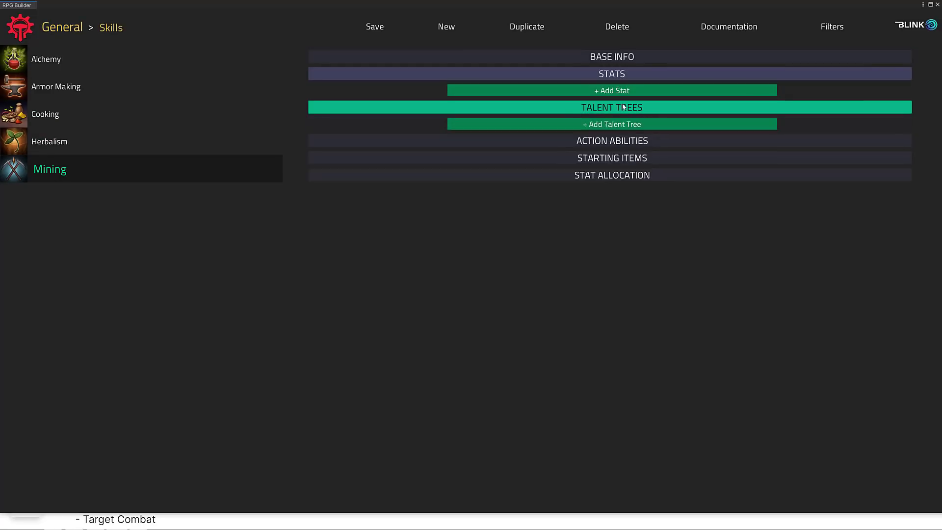
click(635, 140)
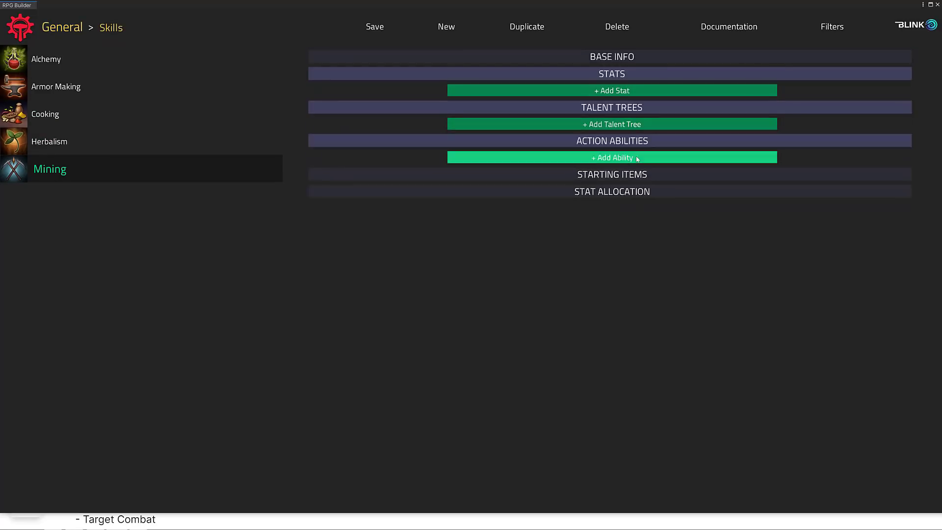
click(615, 175)
Open the Sorcerer class and expand its base info, stats, talent trees, spellbook, abilities, items and stat allocation sections
click(56, 31)
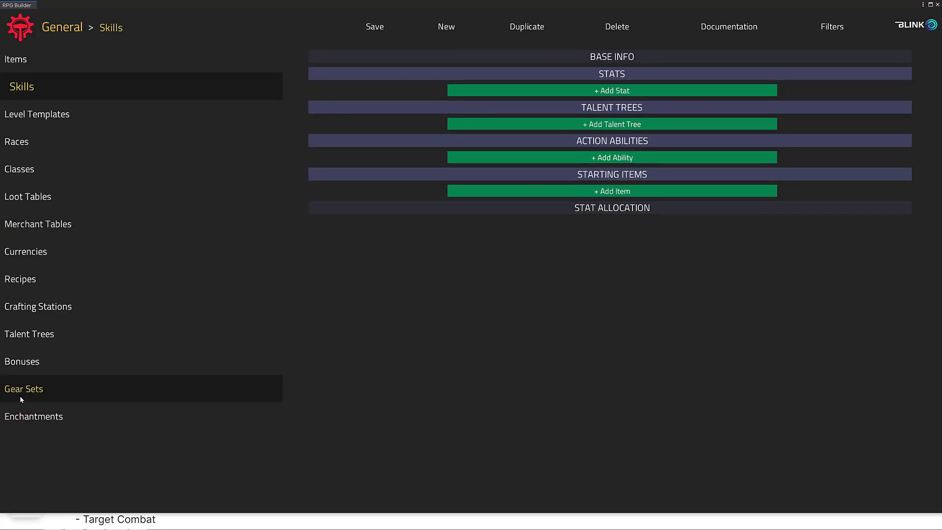
click(16, 175)
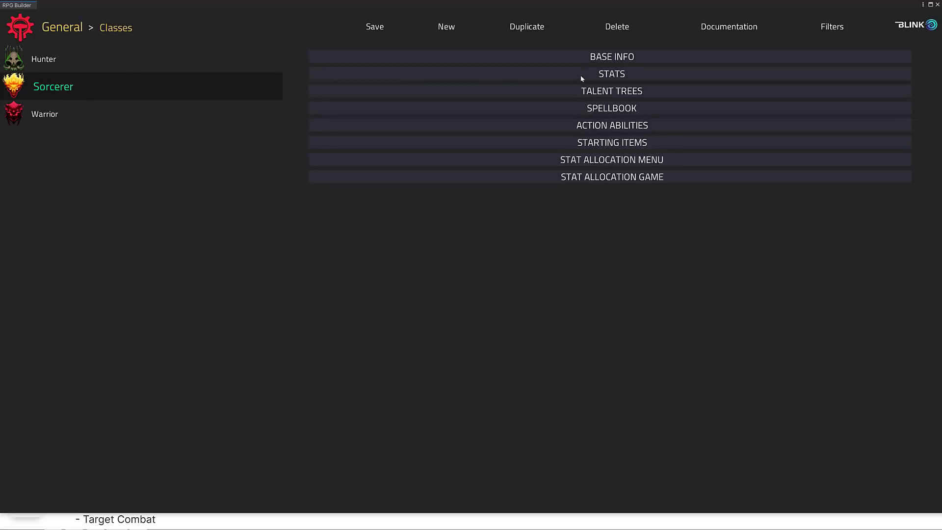
click(598, 56)
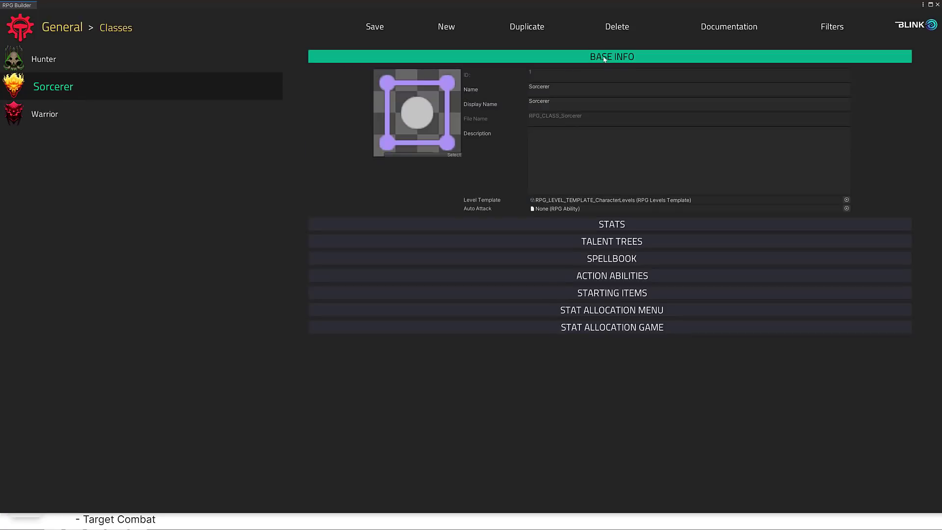
click(631, 225)
click(633, 257)
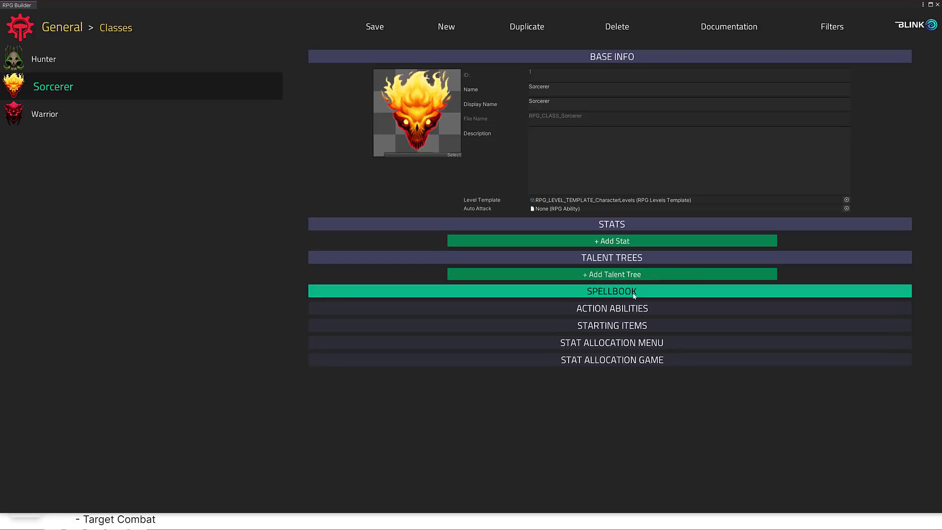
click(635, 291)
click(637, 324)
click(636, 358)
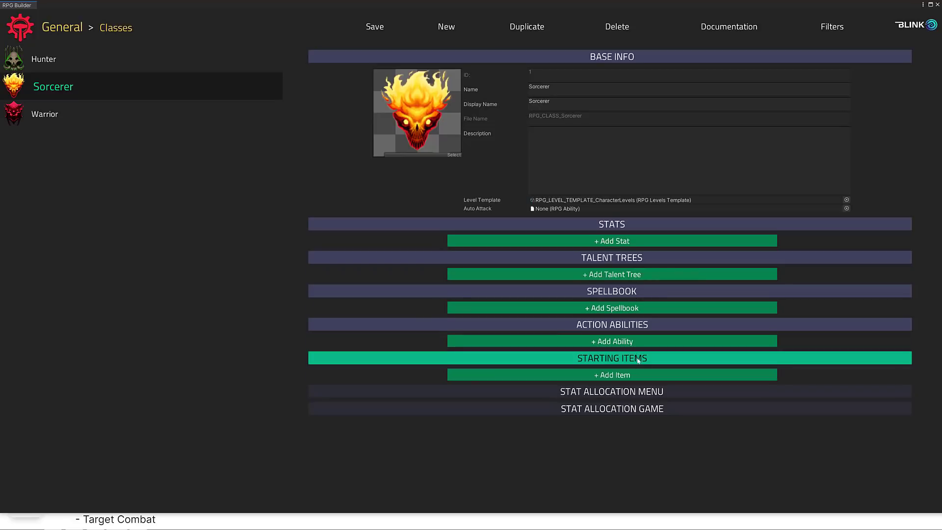
click(637, 391)
click(636, 449)
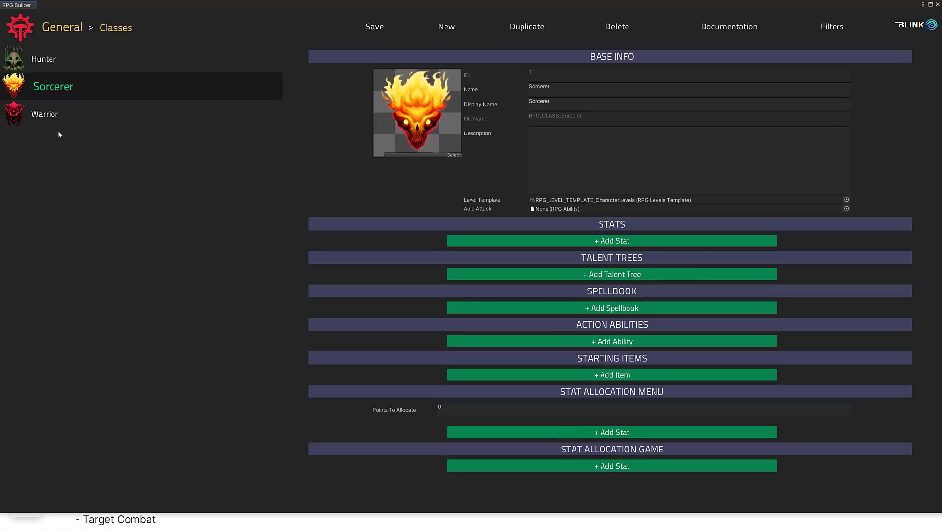
click(76, 30)
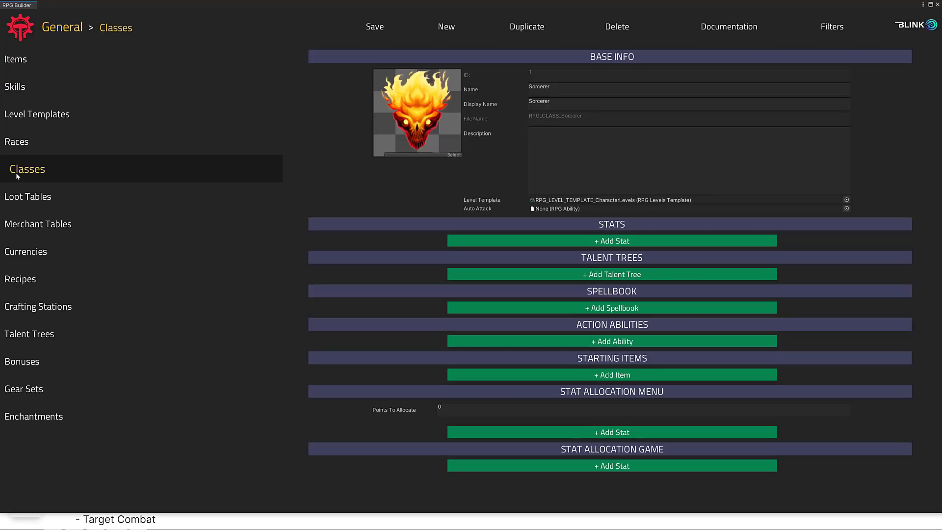
Navigate from Loot Tables to the Items database and select the Dragon Greataxe
click(31, 196)
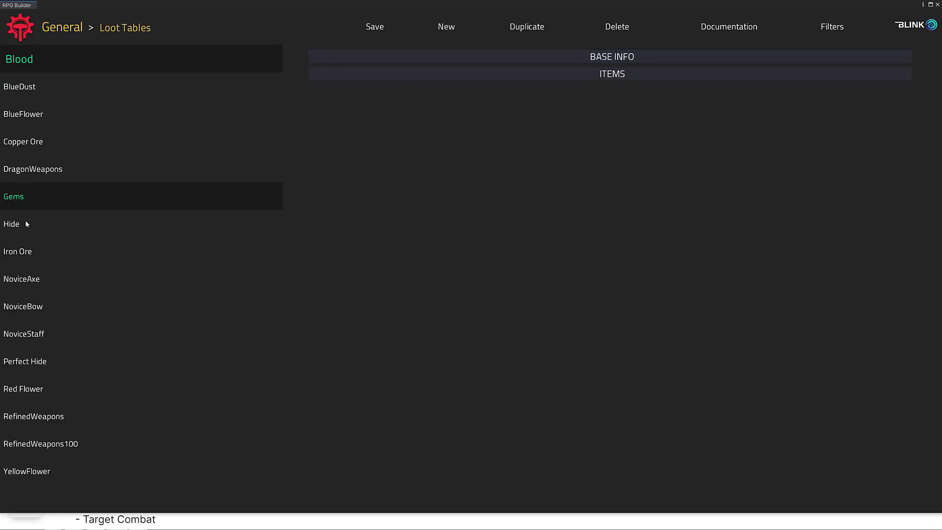
click(59, 27)
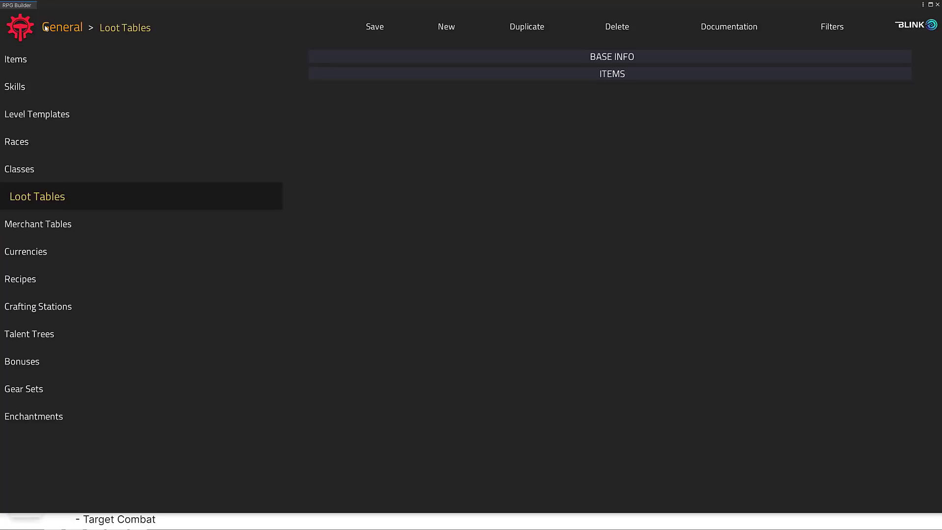
click(59, 27)
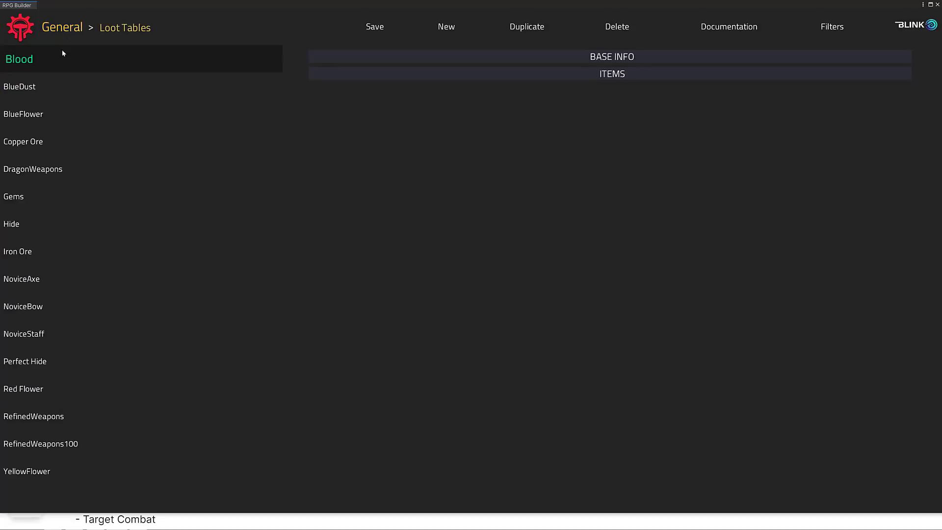
click(57, 30)
click(57, 28)
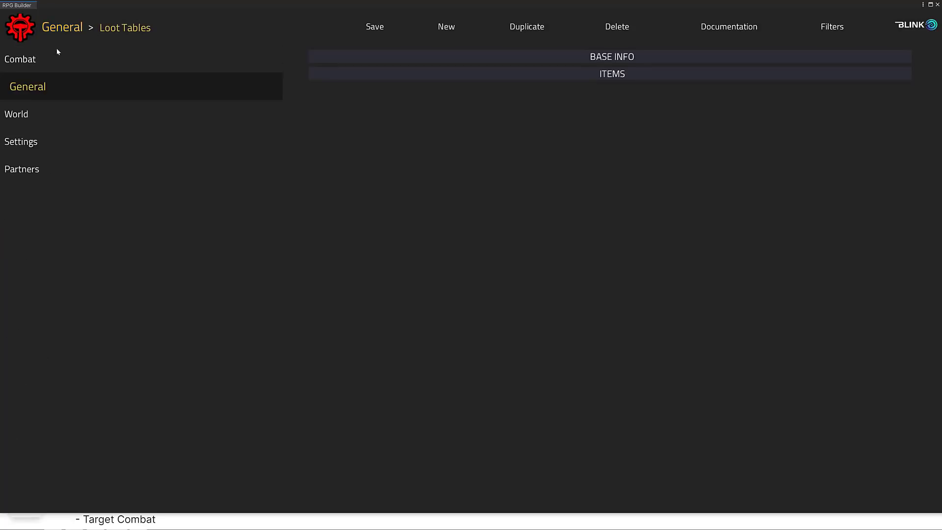
click(35, 91)
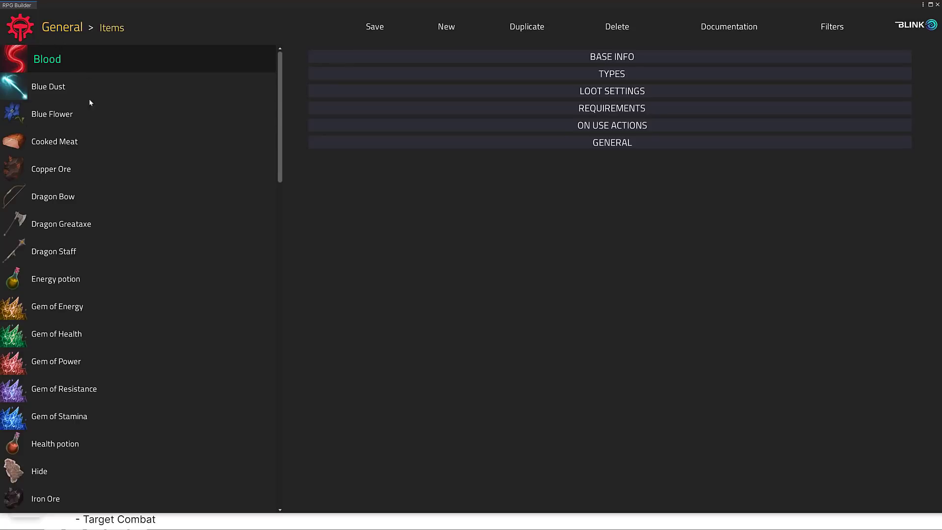
scroll(59, 245, down, 1)
click(58, 206)
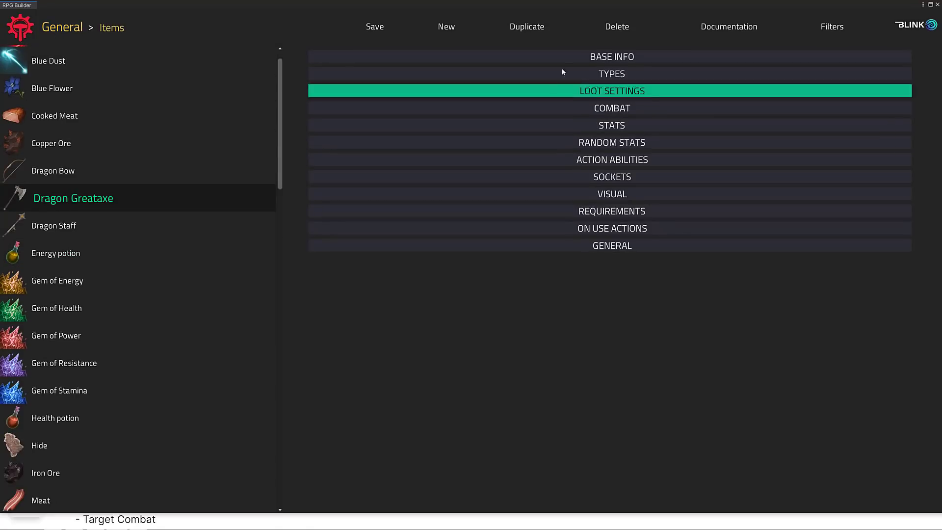
Add a second action ability to Dragon Greataxe set to RPG_ABILITY_StaffActionAbility
click(590, 54)
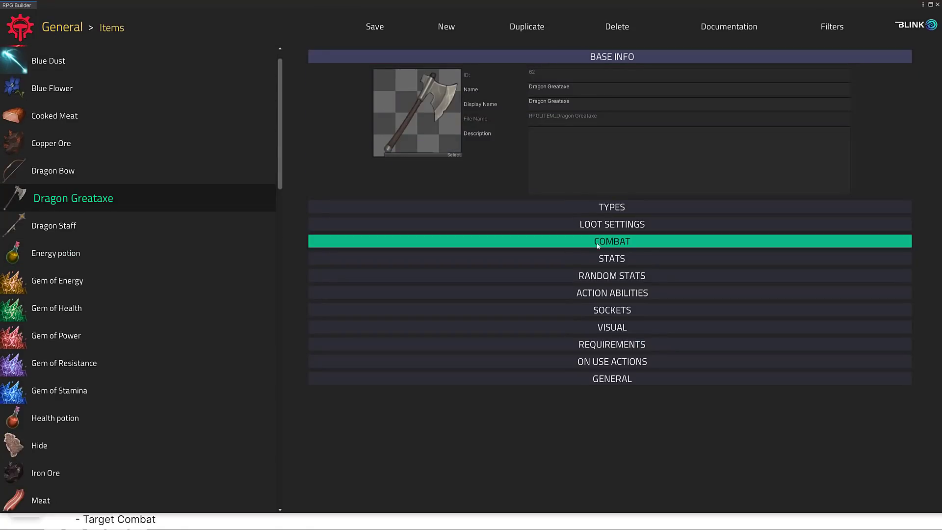
click(586, 275)
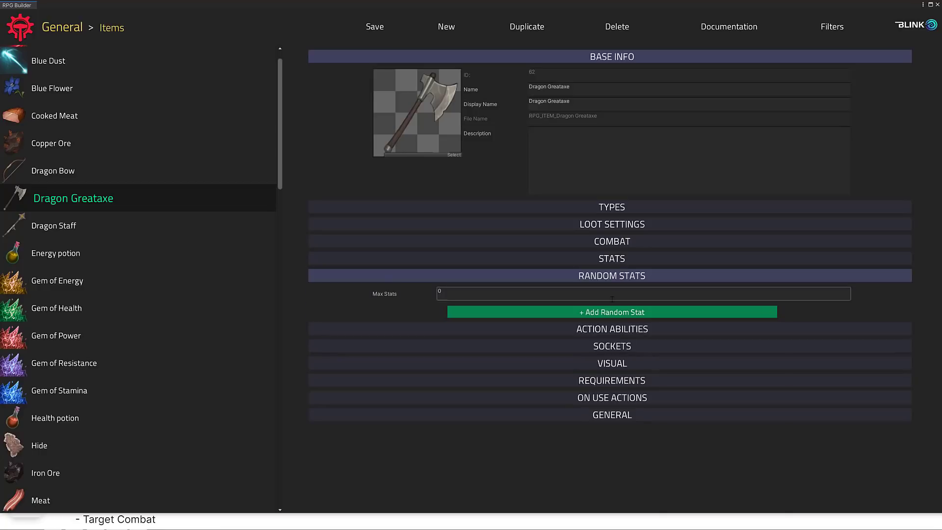
click(611, 328)
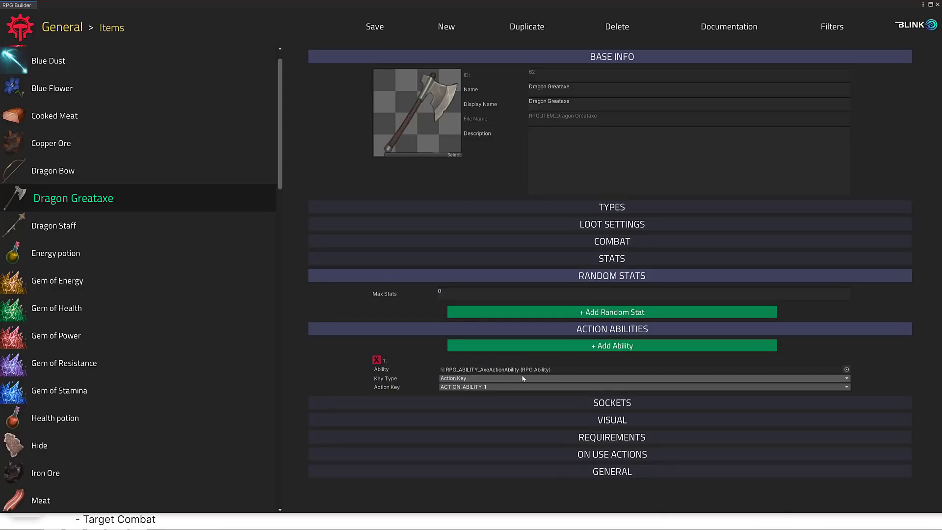
click(616, 349)
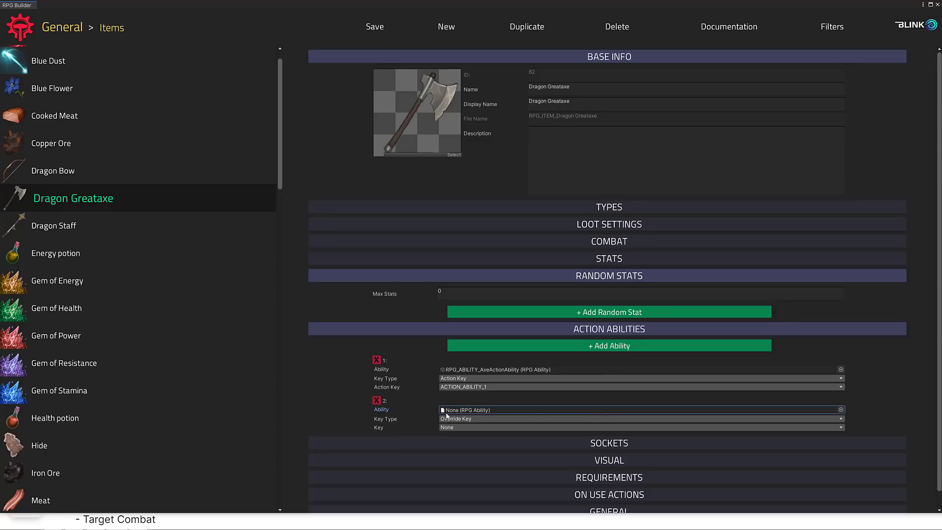
click(466, 412)
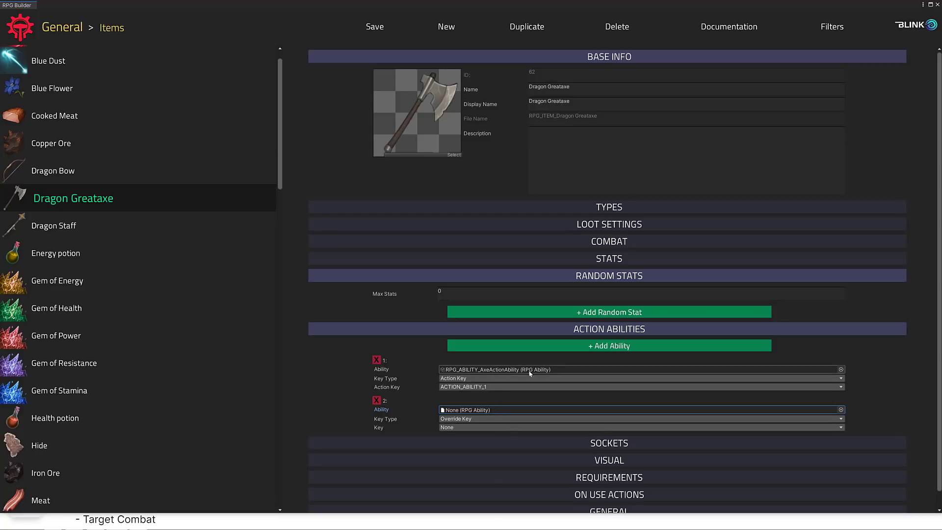
click(840, 410)
scroll(877, 394, down, 5)
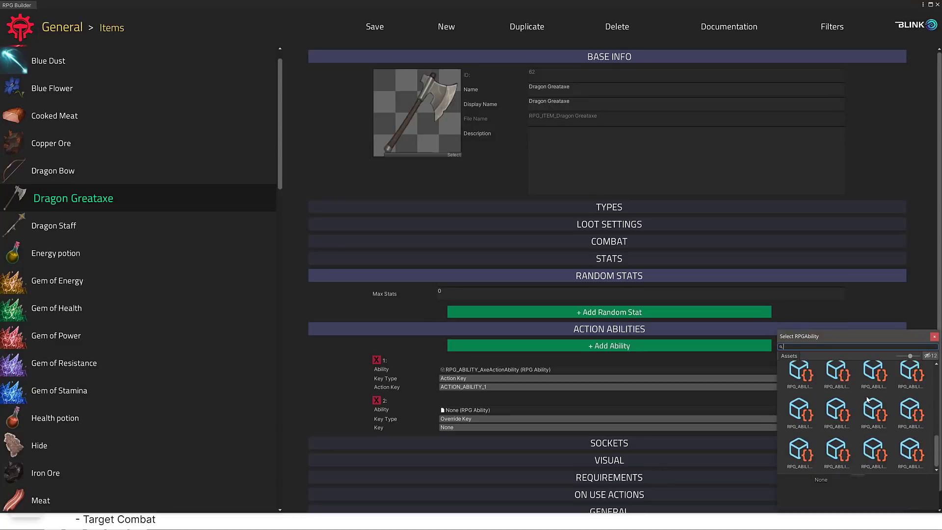
click(836, 414)
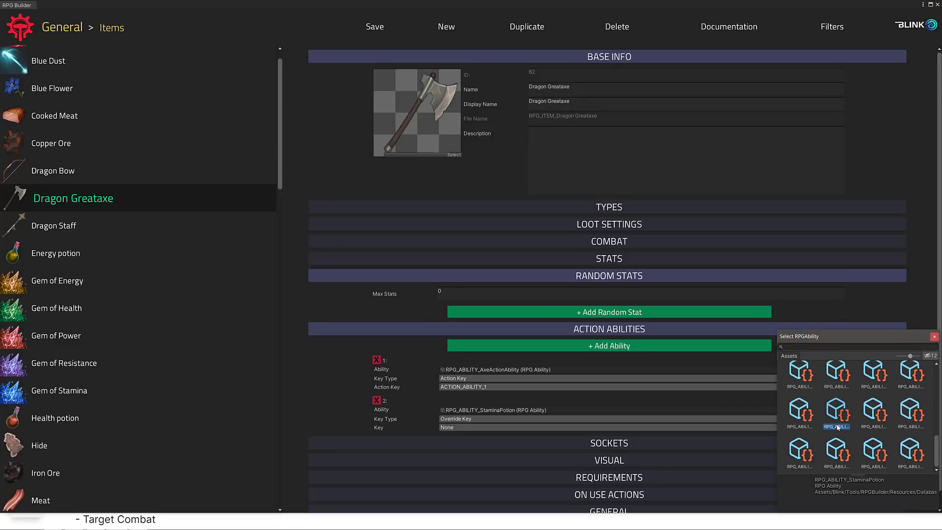
click(805, 417)
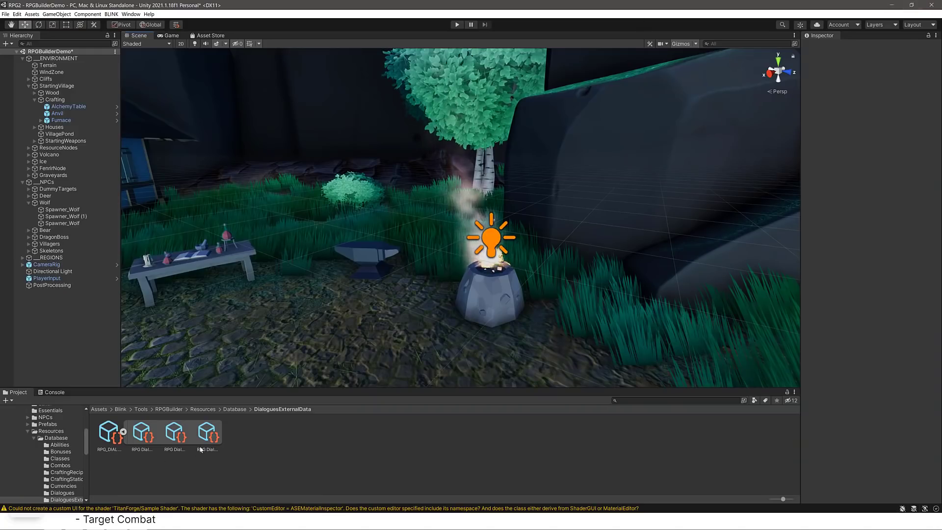
Browse to RPGBuilder/Resources/Database/Items and inspect the Gem of Stamina asset (ID 55, Epic GEM)
click(169, 409)
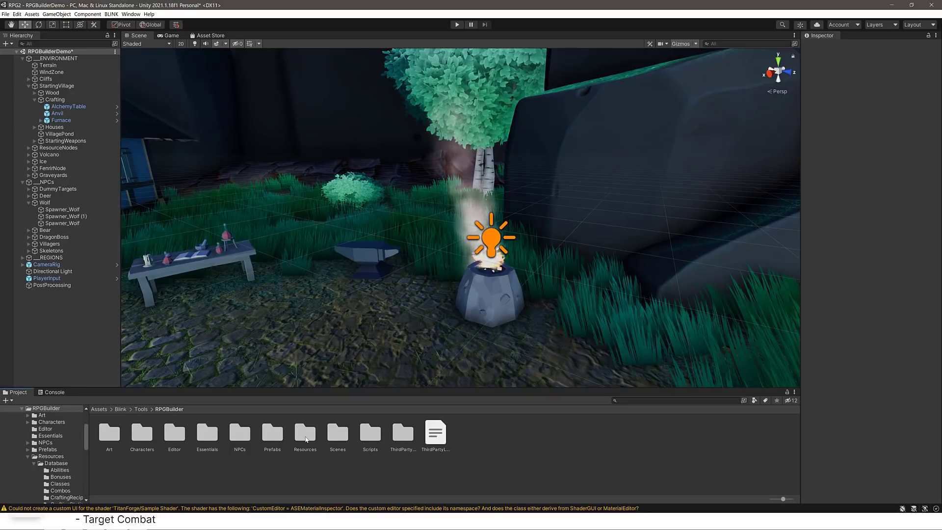
double_click(305, 434)
double_click(109, 434)
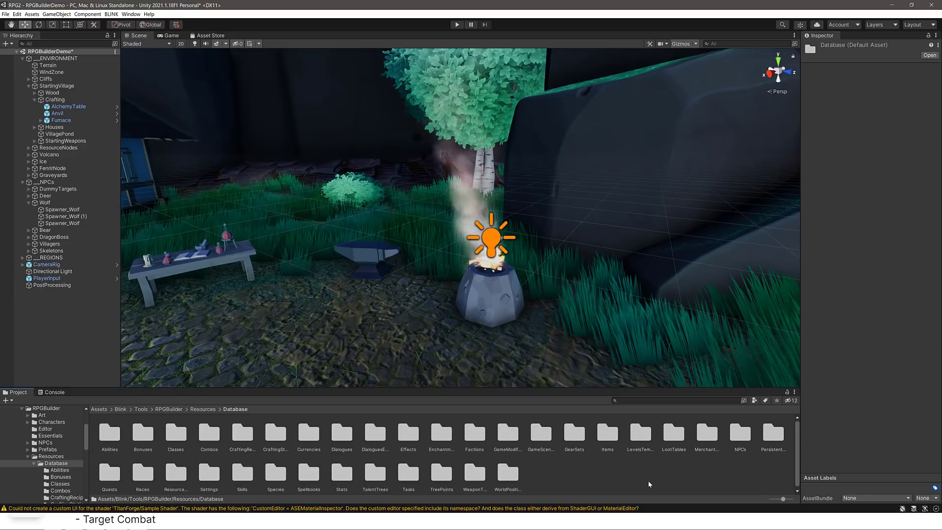
double_click(607, 434)
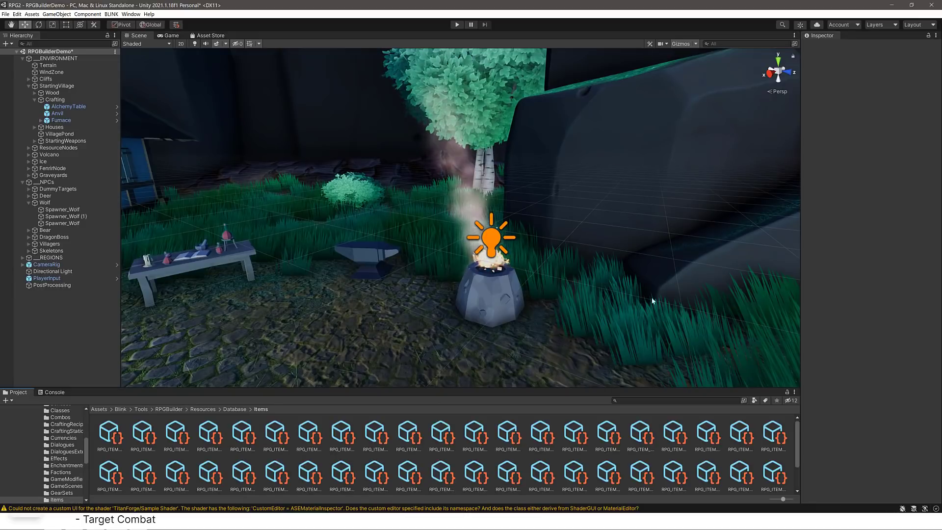
click(542, 436)
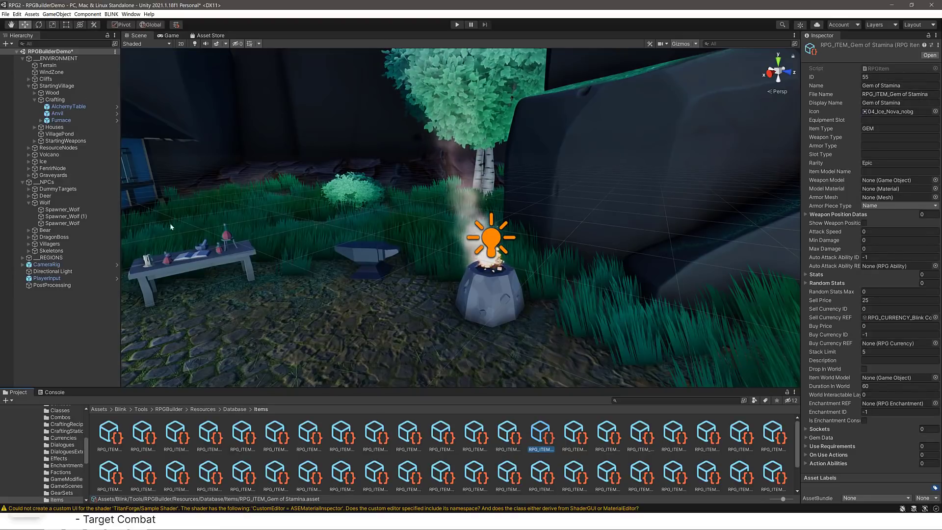
click(112, 14)
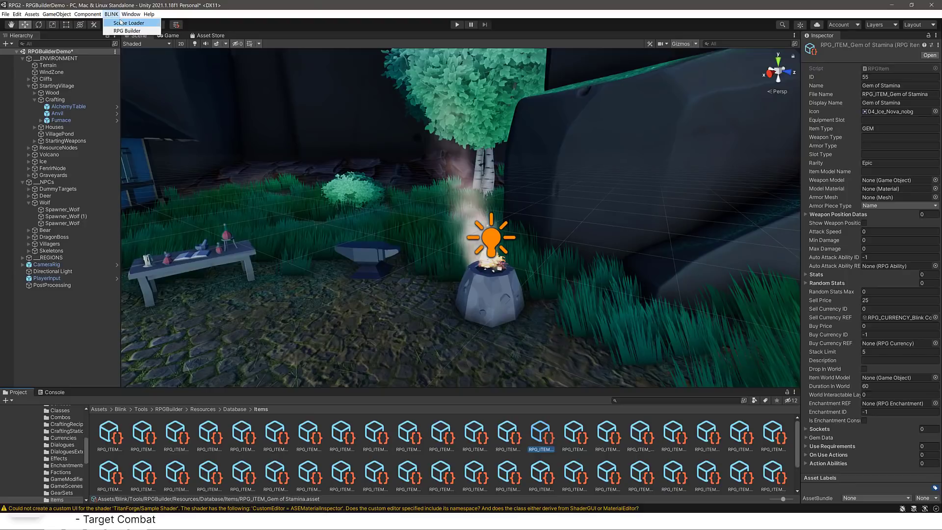
Reopen RPG Builder, visit the World Tasks database, close the window and orbit the village scene
click(126, 30)
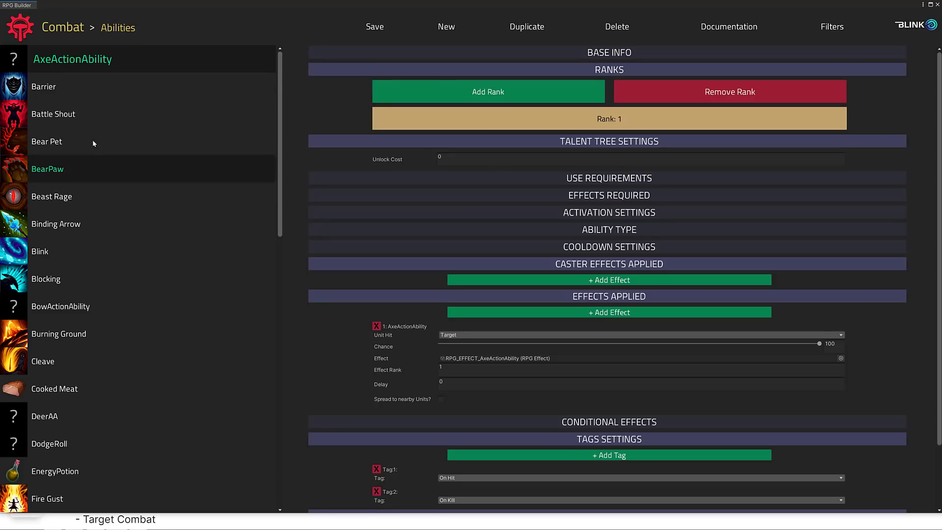
click(63, 27)
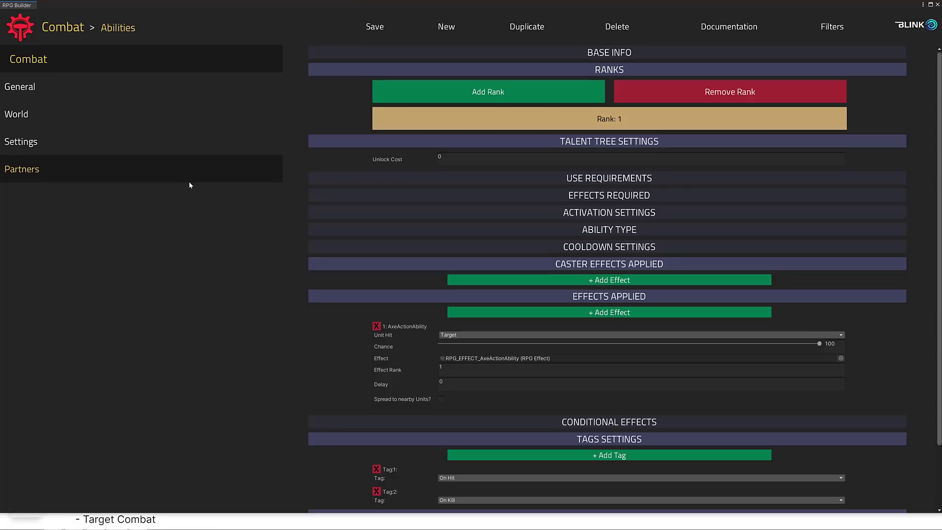
click(33, 114)
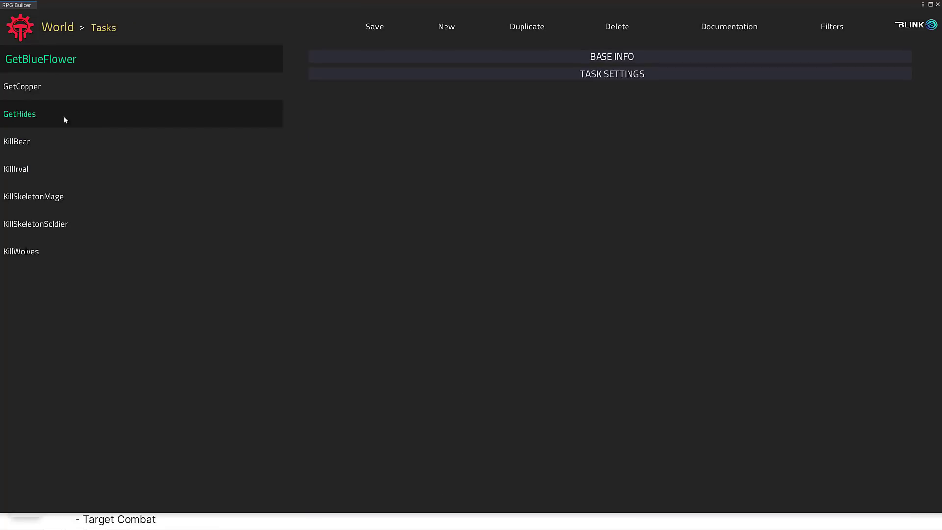
click(51, 30)
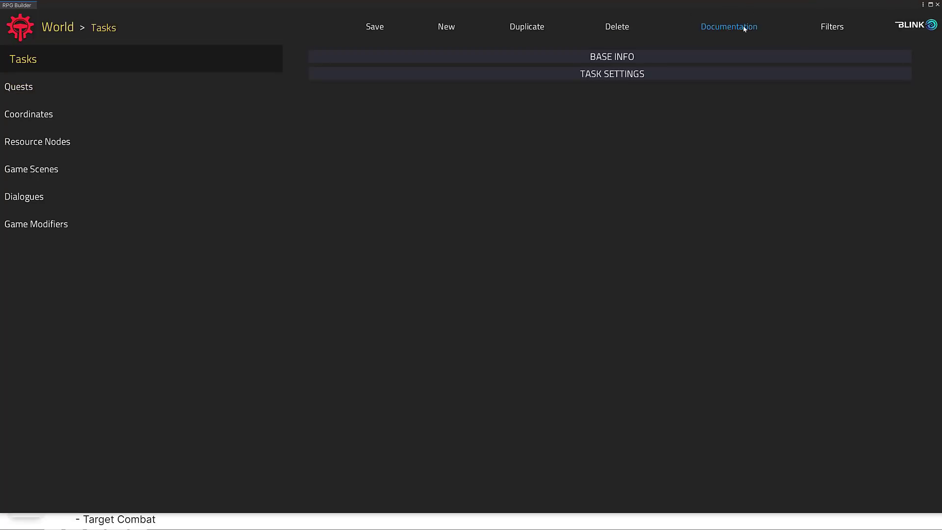
click(938, 5)
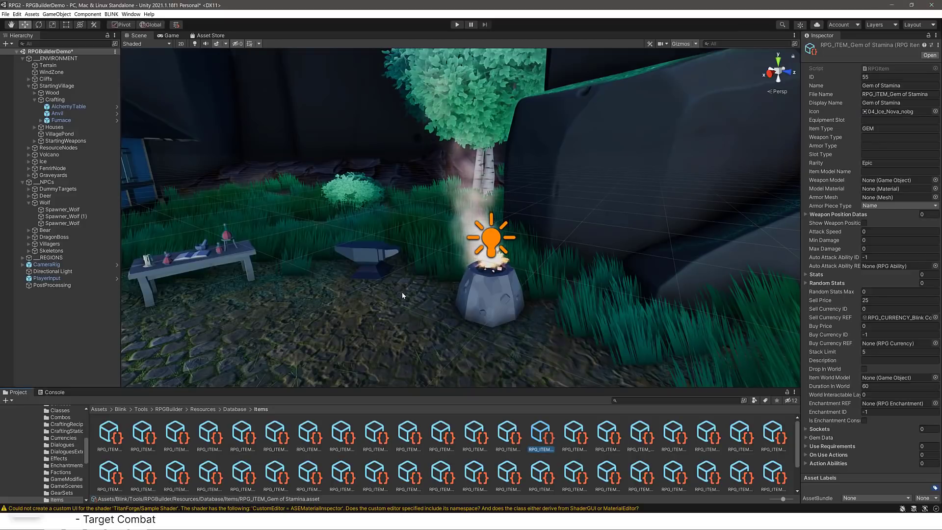
right_drag(309, 284, 695, 256)
Switch to the browser's RPG Builder documentation tab
key(alt+Tab)
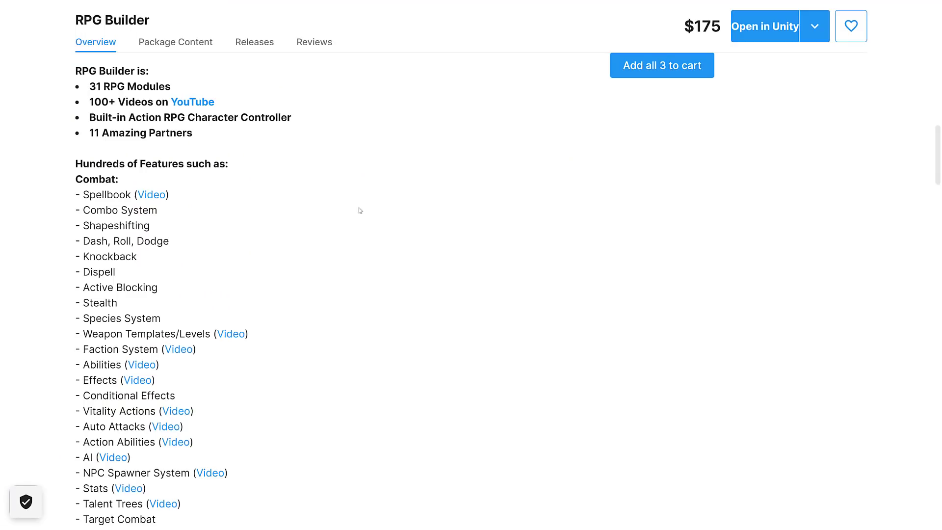
key(ctrl+Tab)
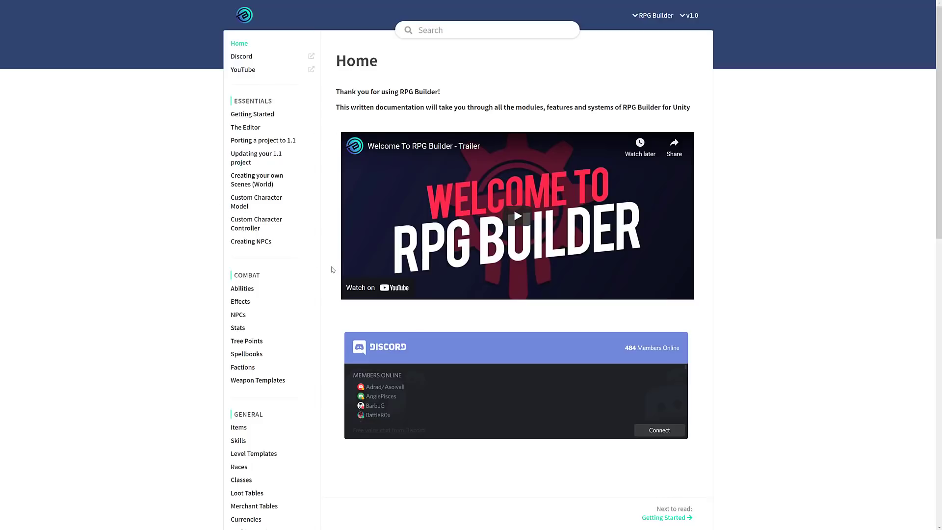
Go through the Creating your own Scenes (World), Custom Character Model and Custom Character Controller pages
key(F11)
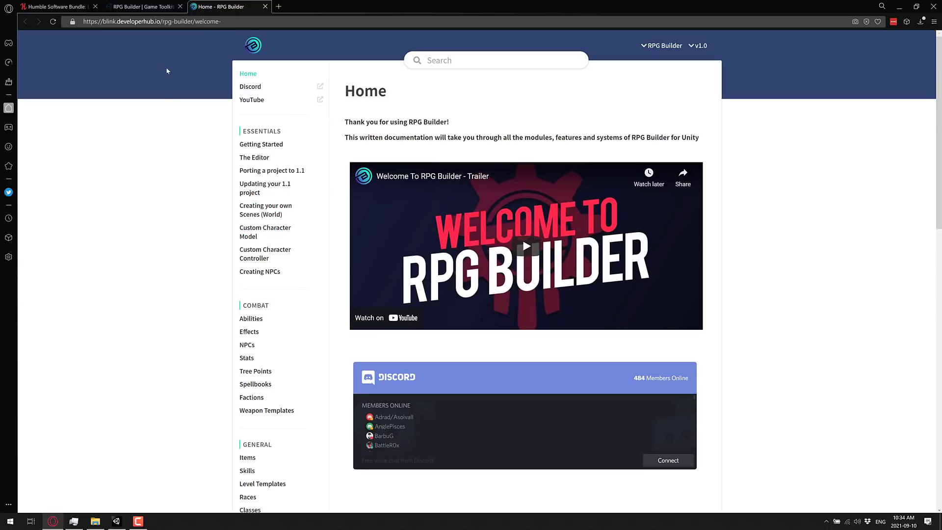
key(F11)
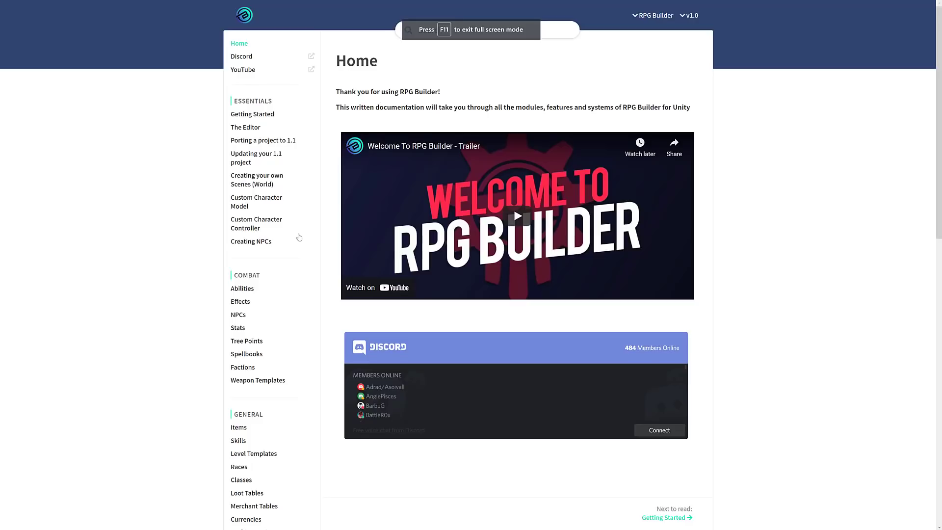
click(248, 179)
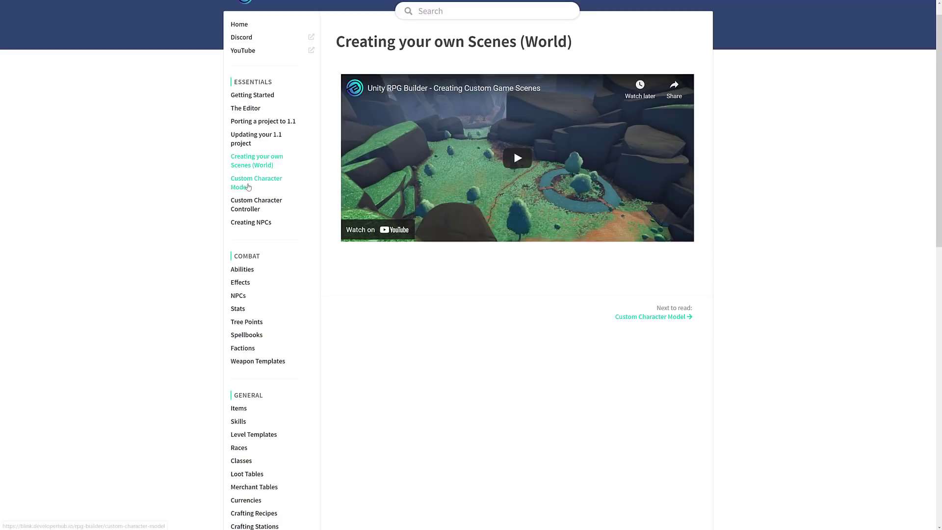
click(252, 181)
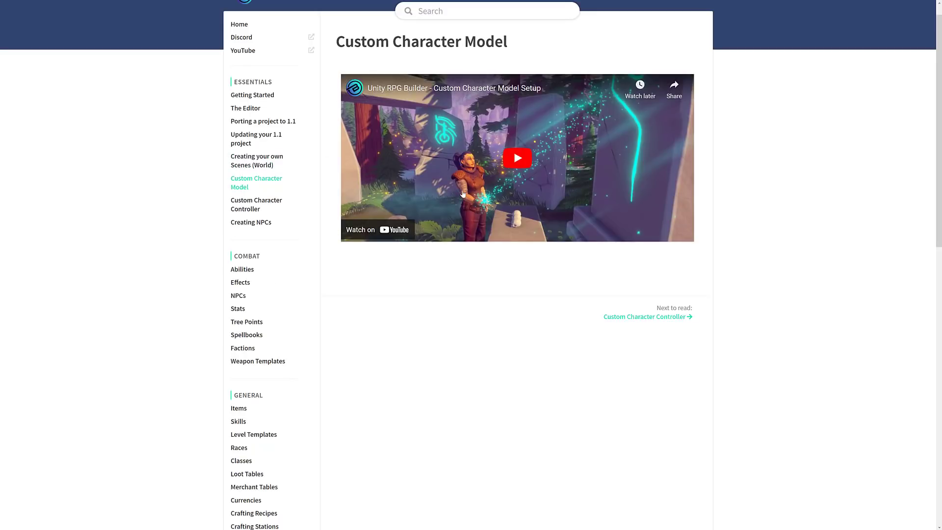
click(283, 199)
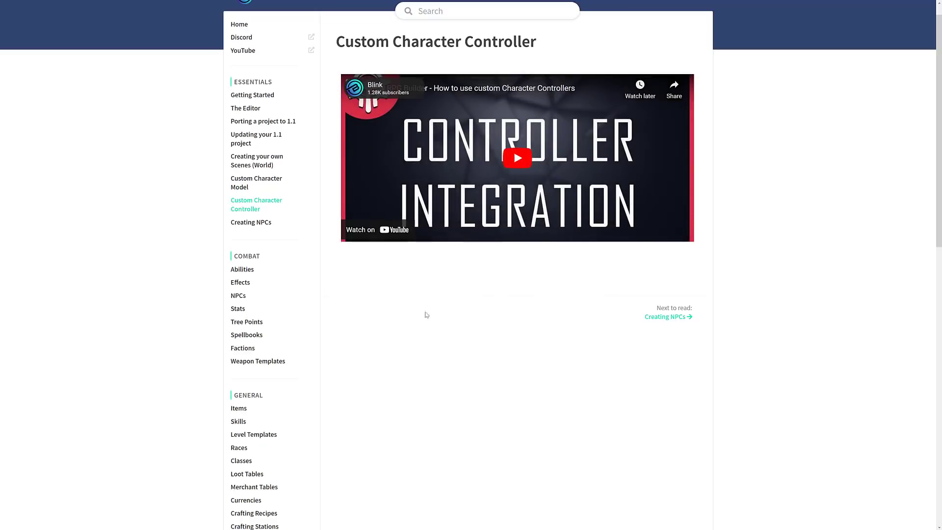
scroll(343, 280, down, 2)
Pass through the Abilities and Effects pages and scroll through the NPCs documentation page
click(249, 186)
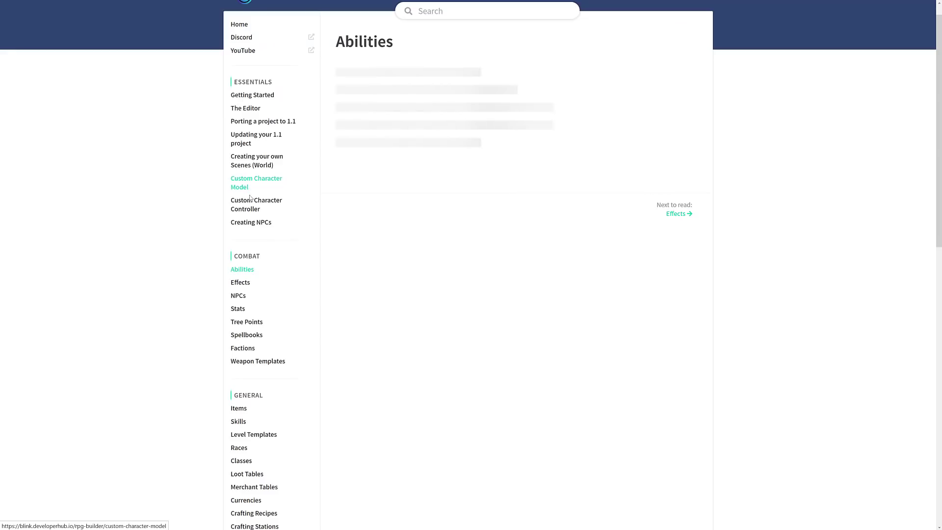
click(241, 284)
click(239, 296)
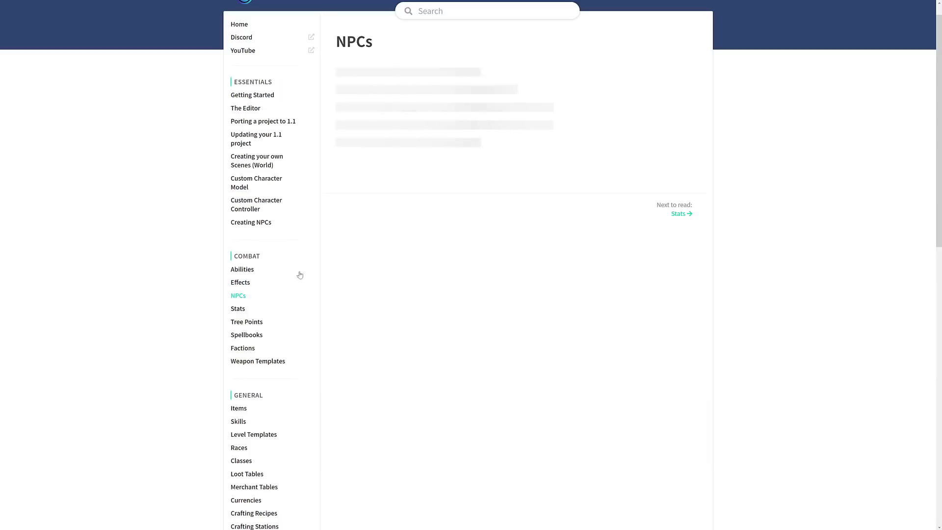
scroll(503, 265, down, 2)
scroll(502, 265, down, 17)
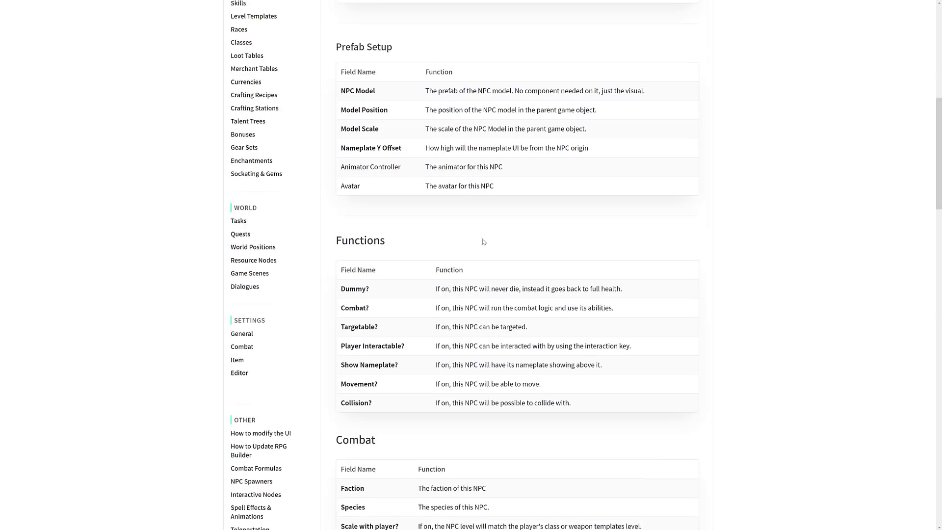
scroll(490, 335, down, 18)
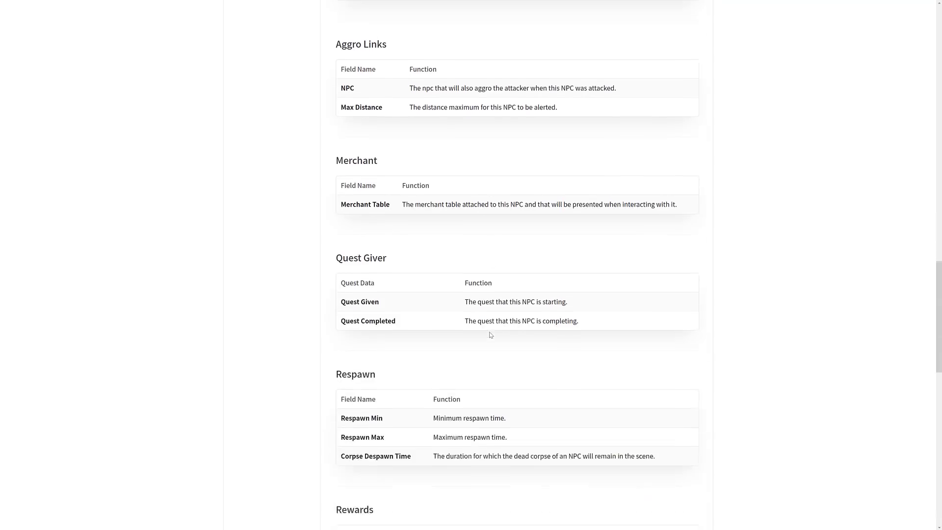
scroll(490, 339, up, 20)
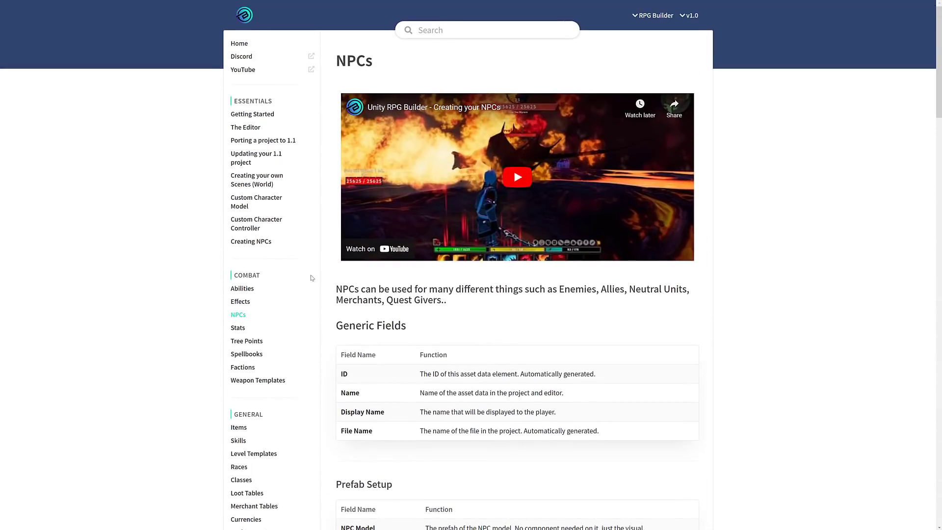
scroll(304, 274, down, 4)
scroll(302, 273, down, 4)
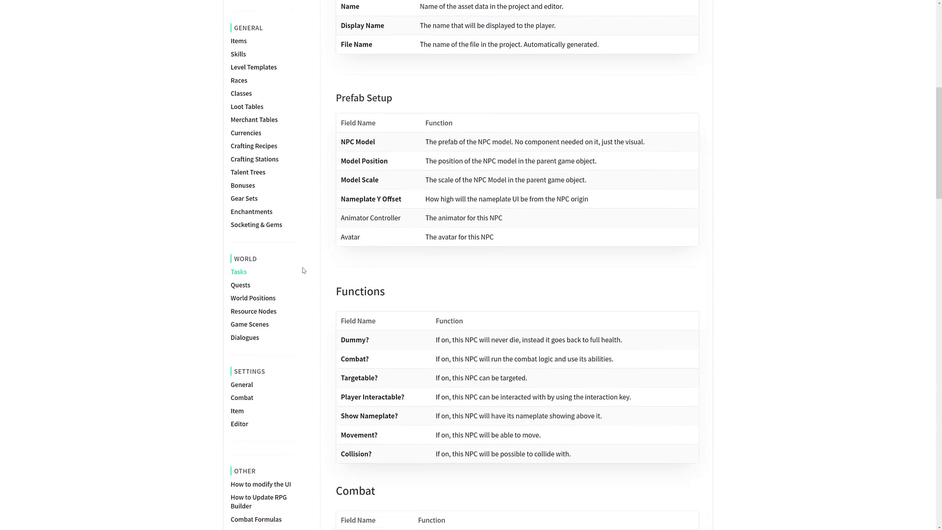
scroll(303, 270, down, 2)
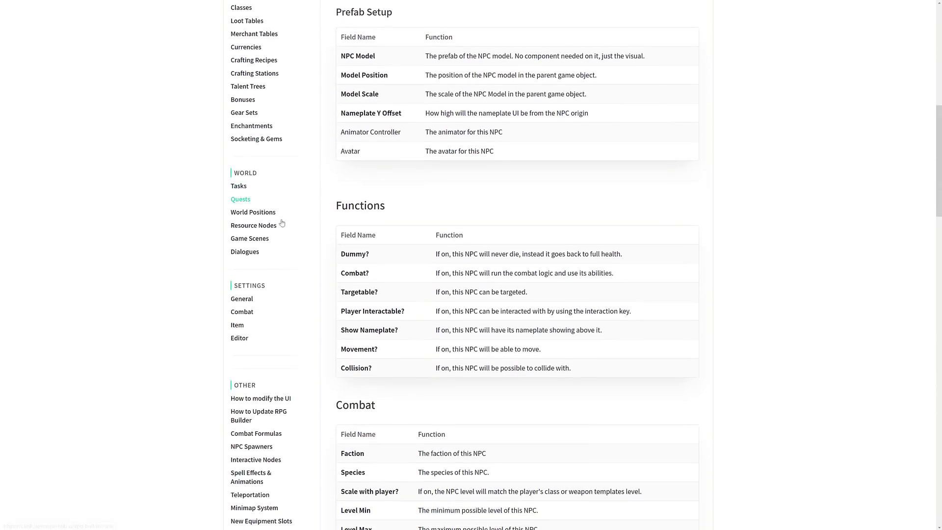
scroll(269, 249, down, 4)
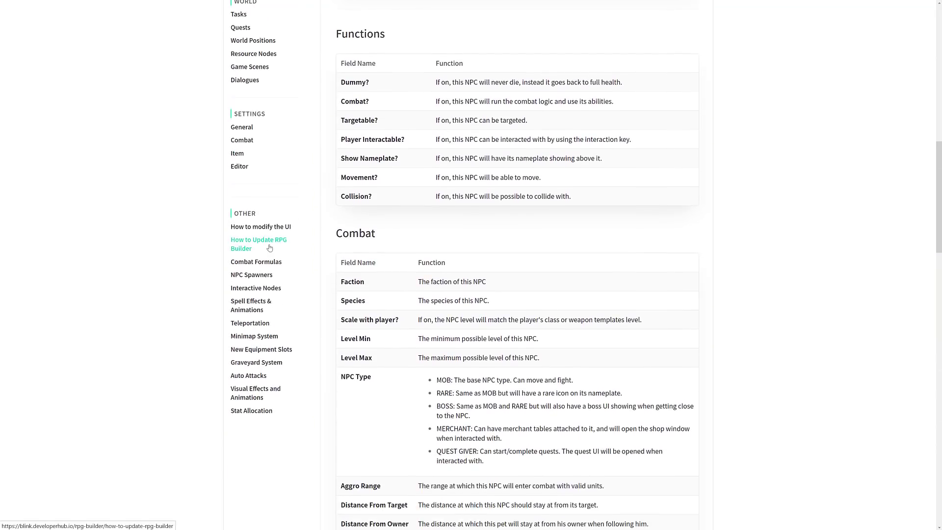
Open the Minimap System page under Other and skim it
click(254, 336)
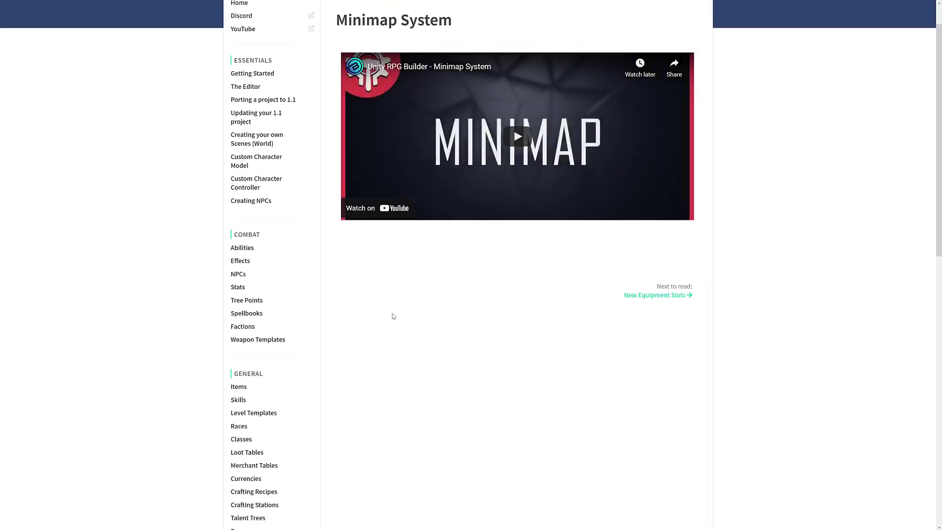
scroll(393, 316, down, 7)
scroll(393, 316, down, 6)
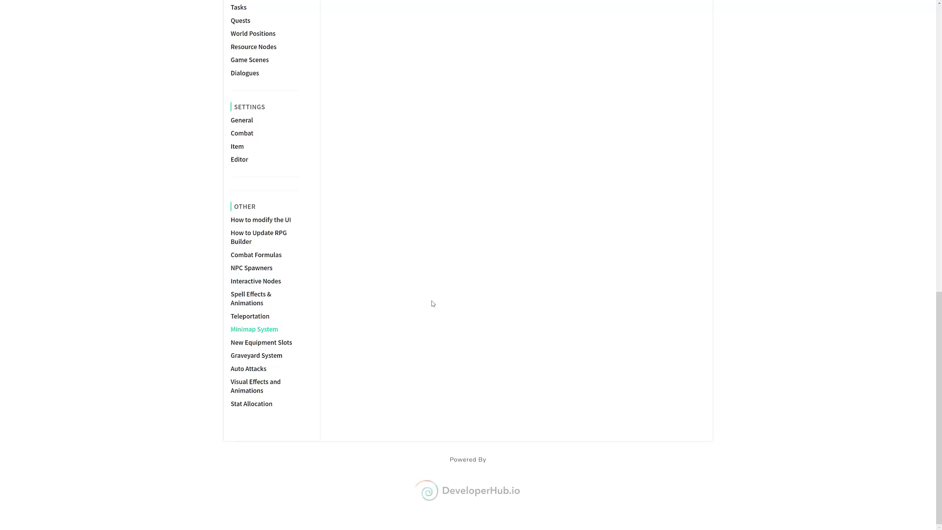
scroll(432, 303, up, 6)
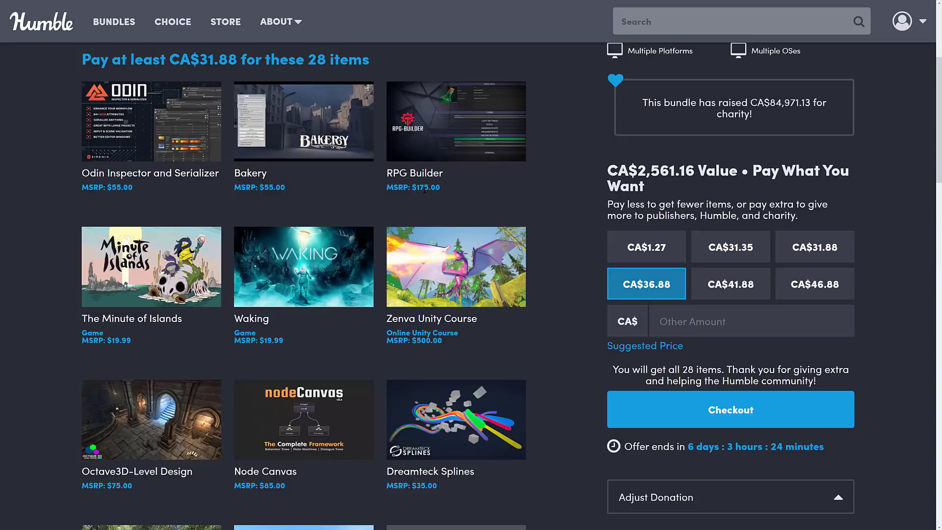
Scroll down through the Humble Unity Fantasy bundle's 28 items and their prices
scroll(533, 294, down, 3)
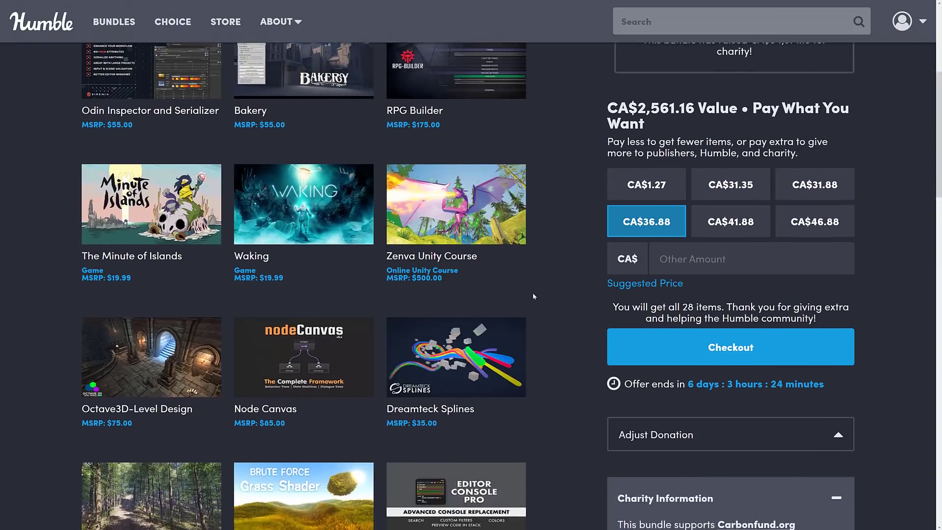
scroll(532, 292, down, 8)
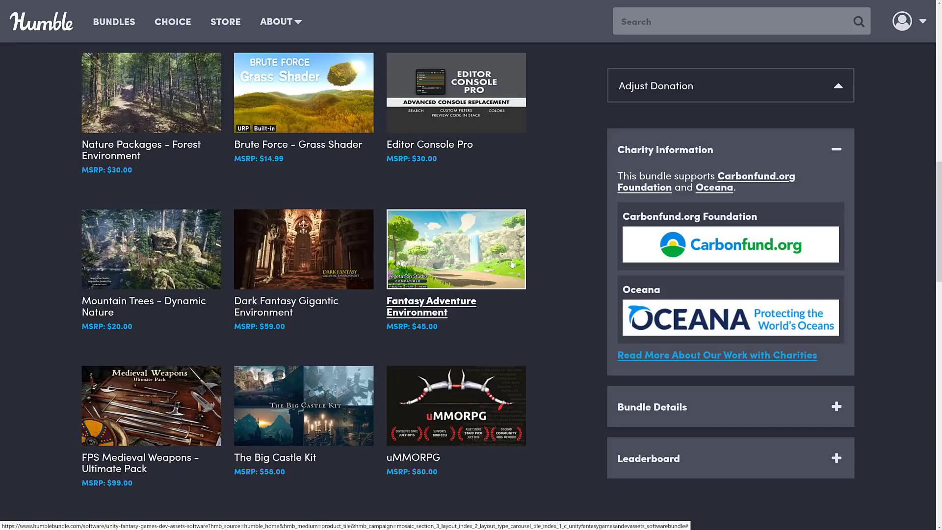
scroll(505, 267, up, 8)
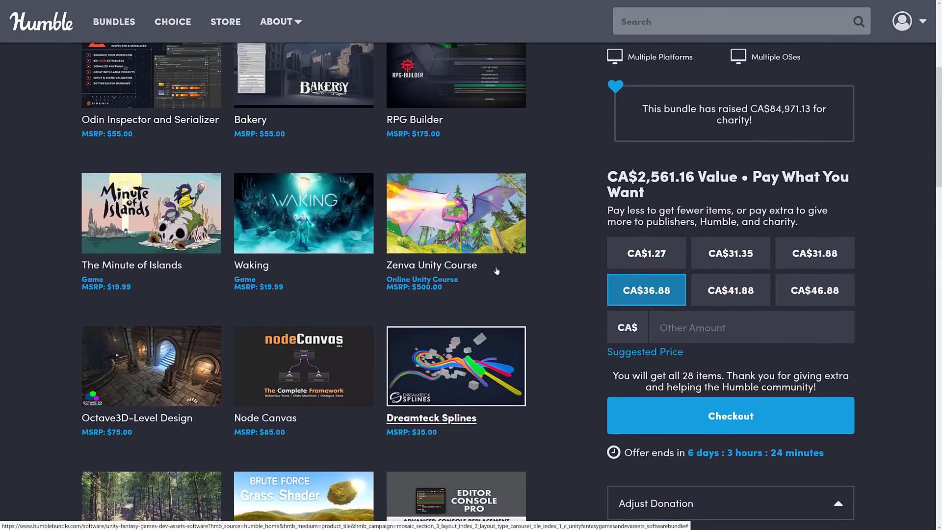
scroll(497, 271, up, 2)
scroll(481, 275, down, 4)
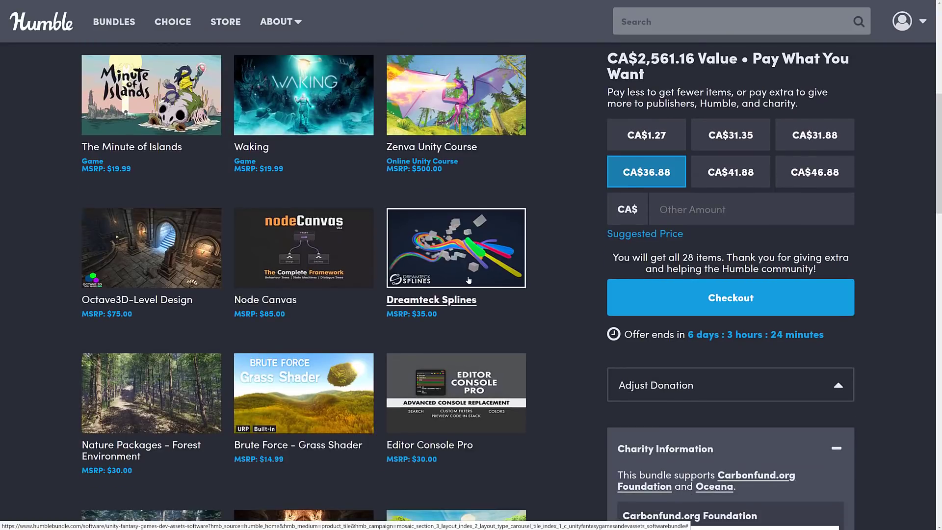
scroll(469, 280, down, 5)
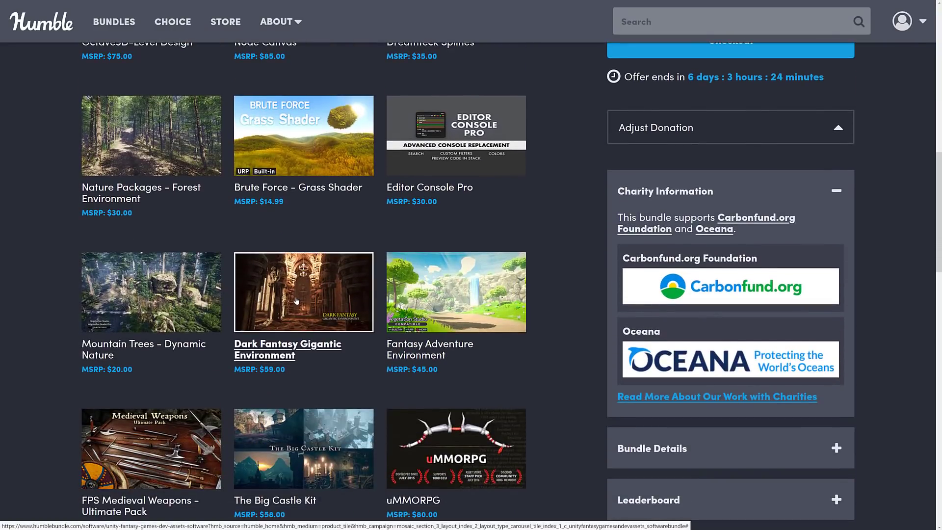
scroll(296, 301, down, 2)
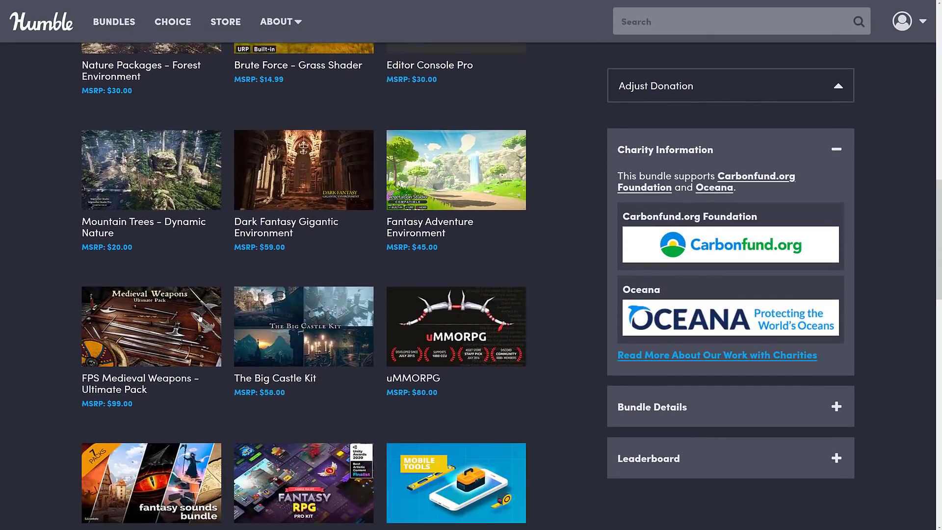
scroll(221, 335, down, 3)
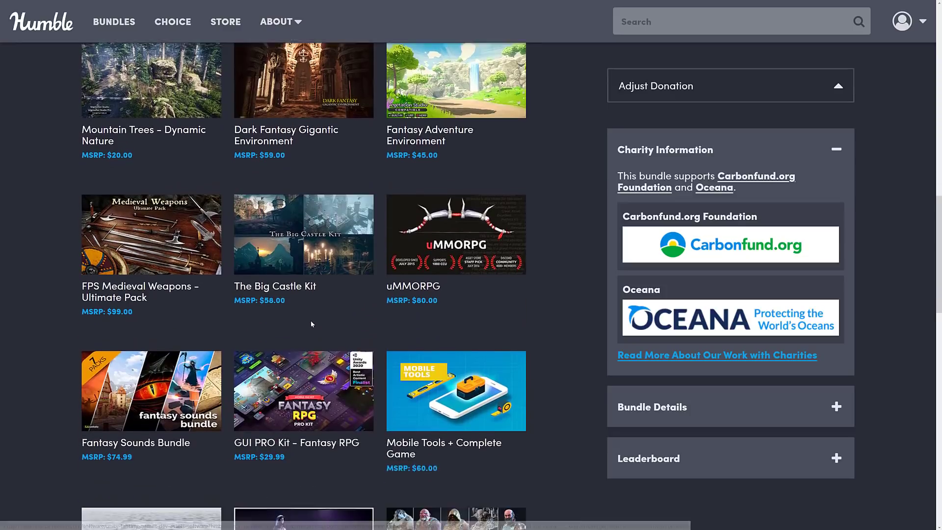
scroll(173, 322, down, 3)
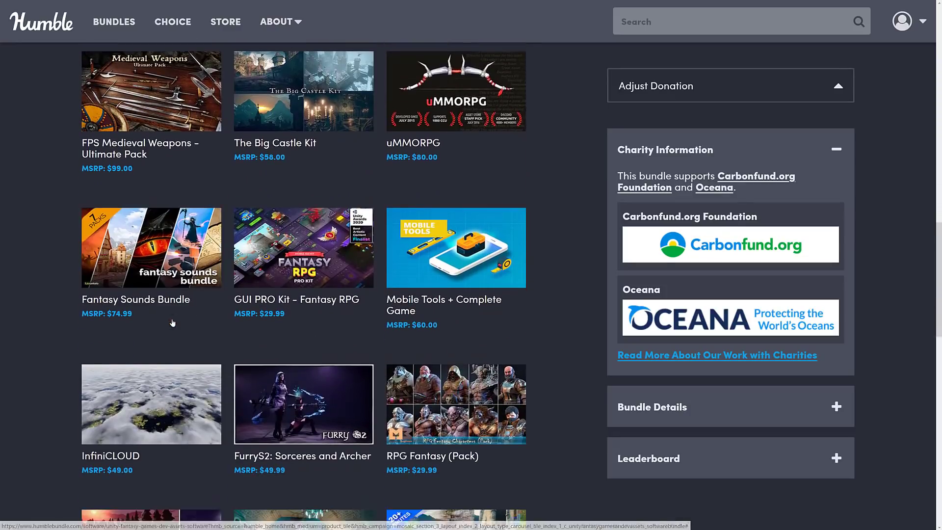
scroll(282, 335, down, 2)
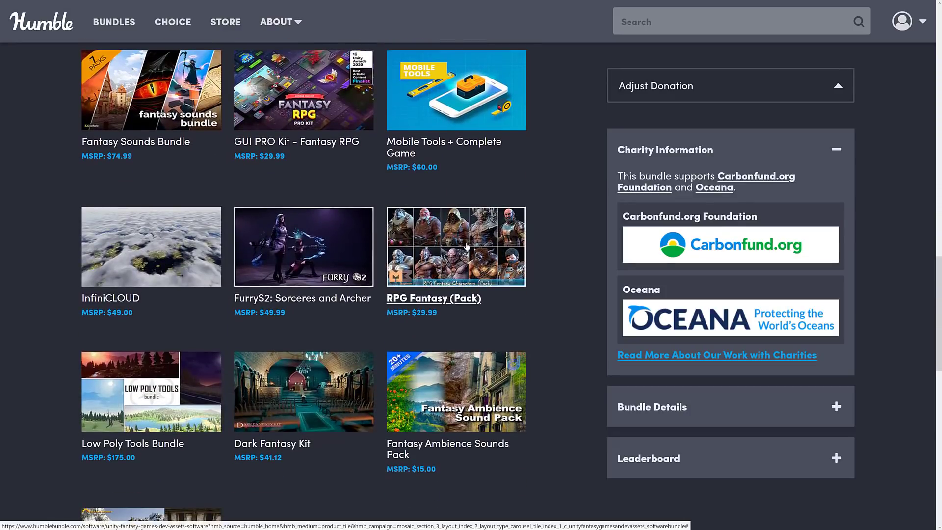
scroll(442, 295, down, 2)
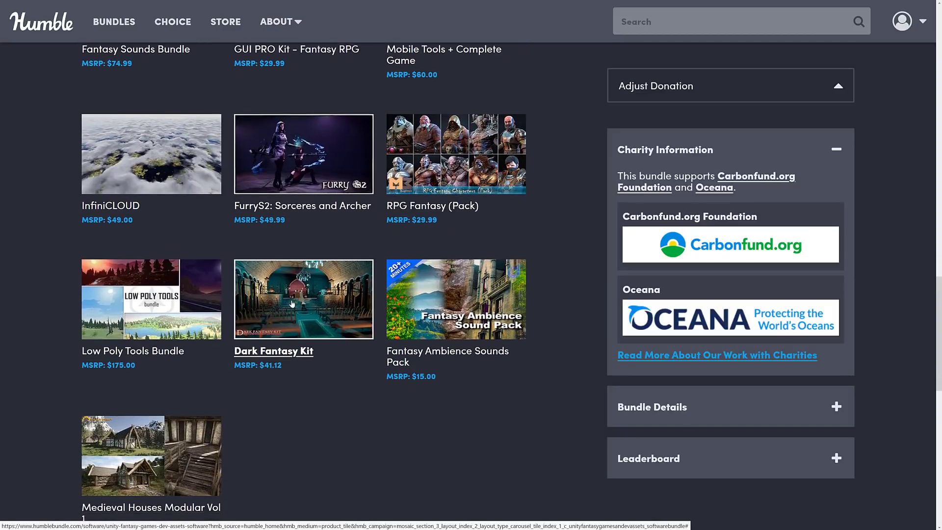
scroll(274, 392, down, 1)
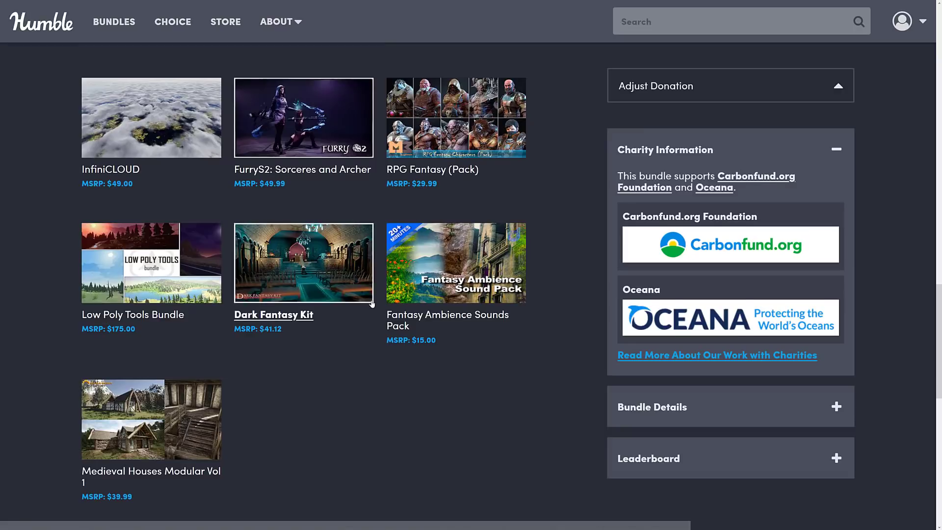
Return to the top of the bundle page and switch back to the Unity Editor
scroll(429, 315, up, 12)
scroll(429, 314, up, 6)
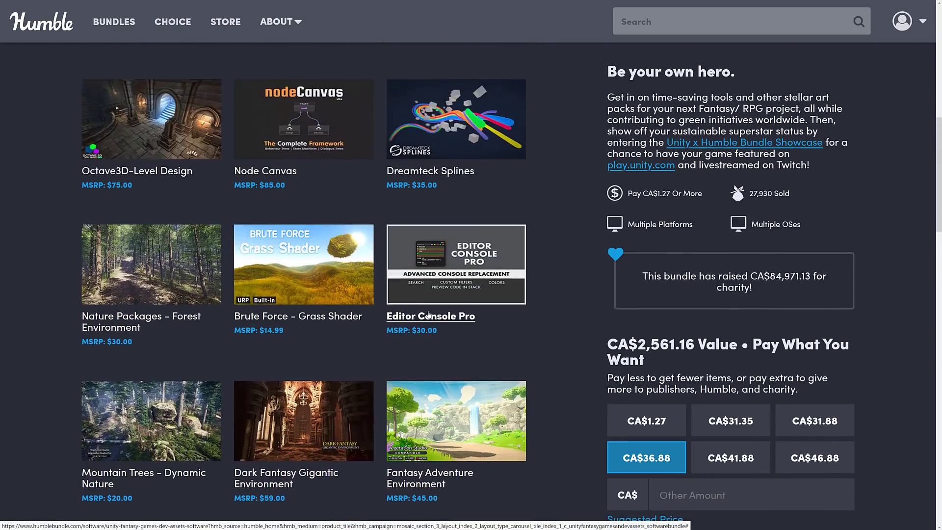
scroll(427, 313, up, 3)
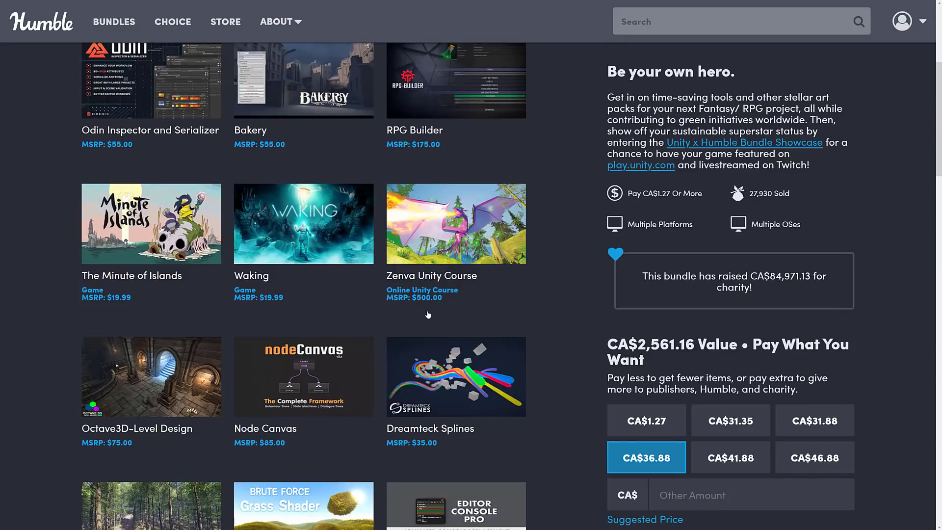
scroll(542, 329, down, 4)
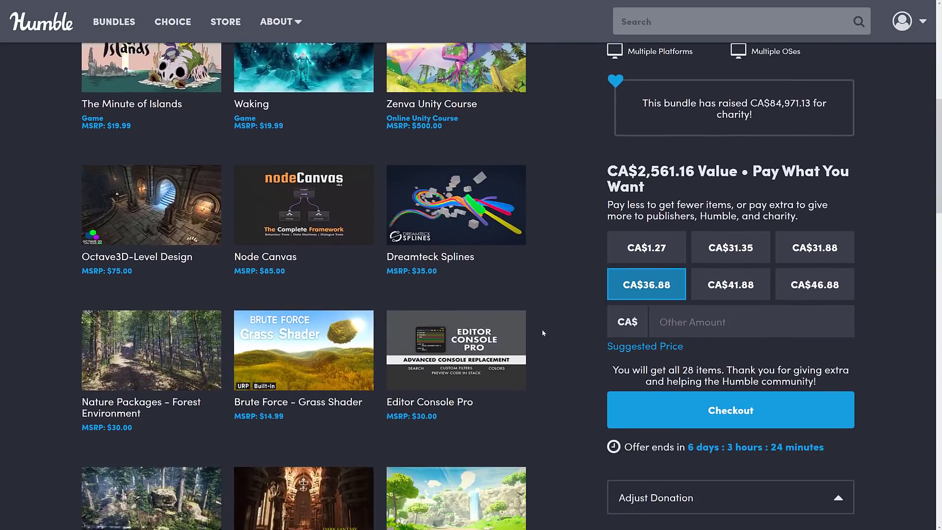
scroll(542, 332, down, 12)
scroll(542, 332, up, 4)
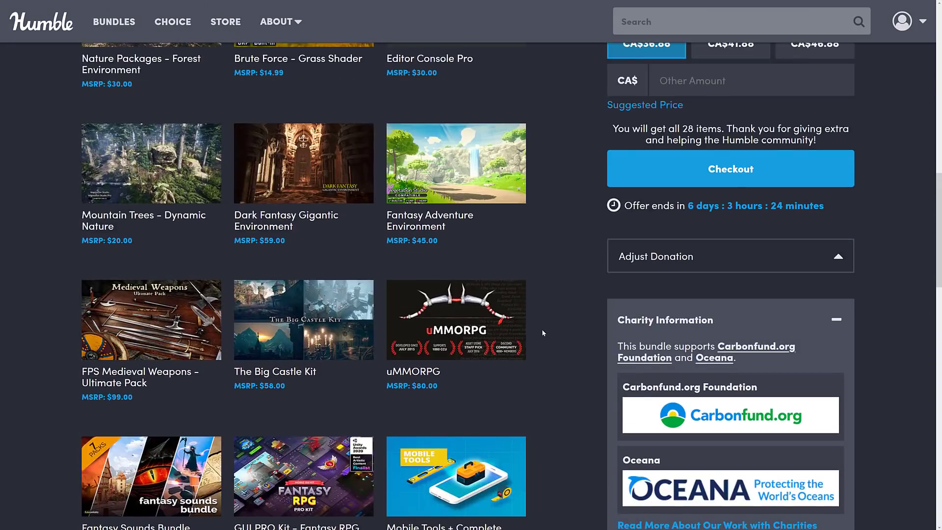
scroll(541, 333, up, 17)
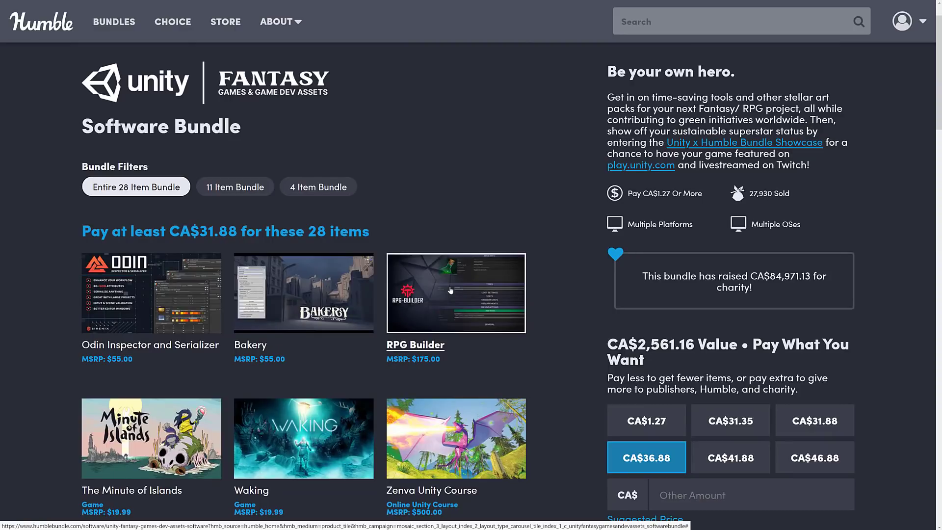
key(alt+Tab)
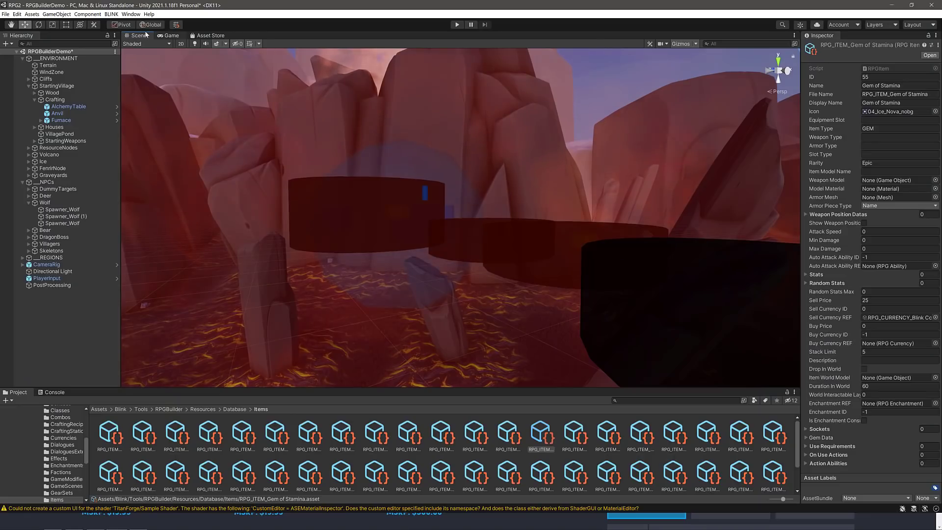
Open the Scene Loader, then the RPG Builder editor, from the BLINK menu
click(111, 14)
click(115, 25)
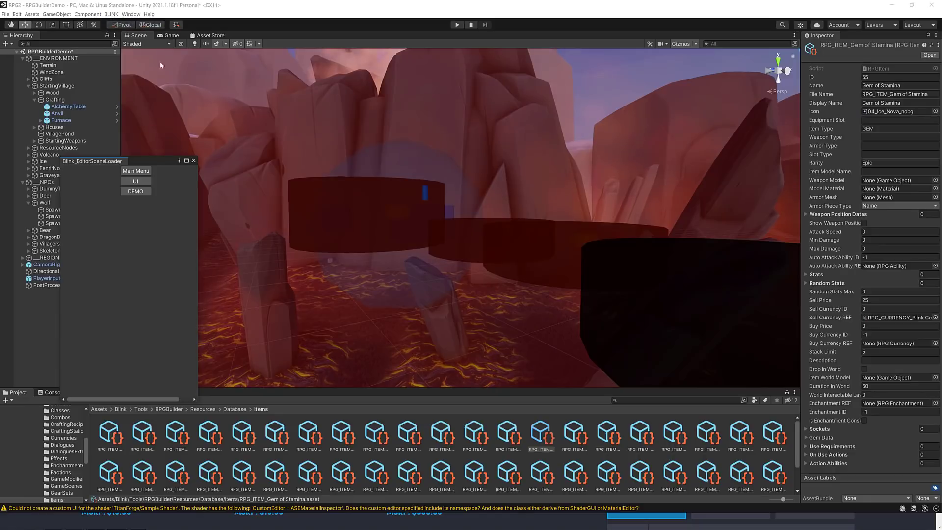
click(138, 15)
mouse_move(111, 14)
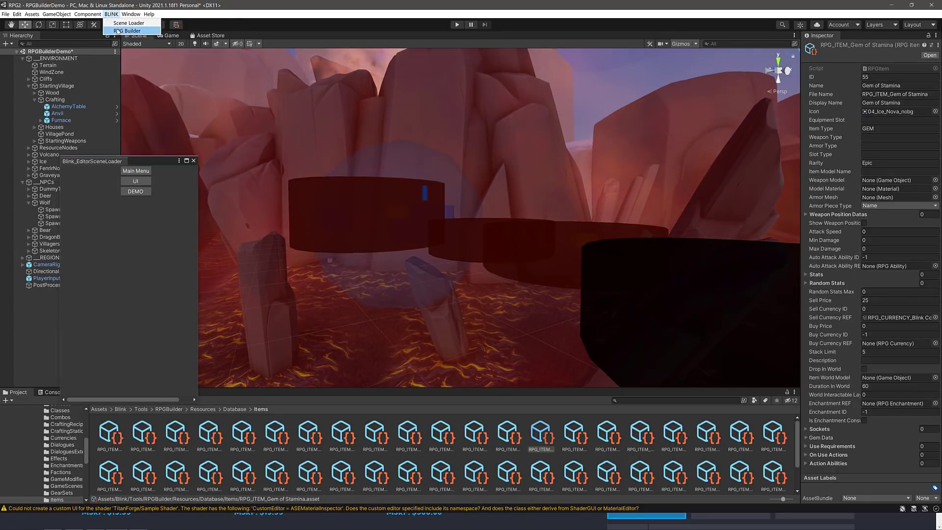
click(122, 32)
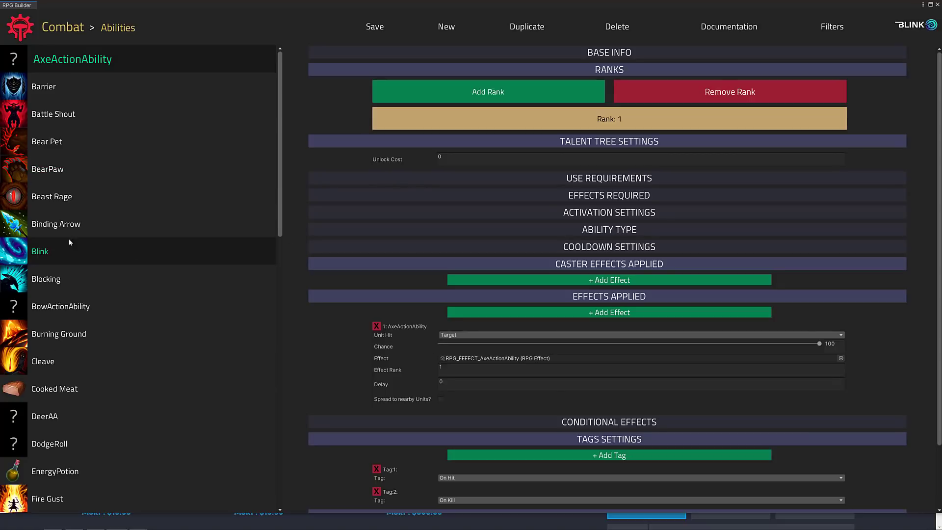
Browse the General settings with Controller expanded, then open the General Items database on Blood
click(24, 41)
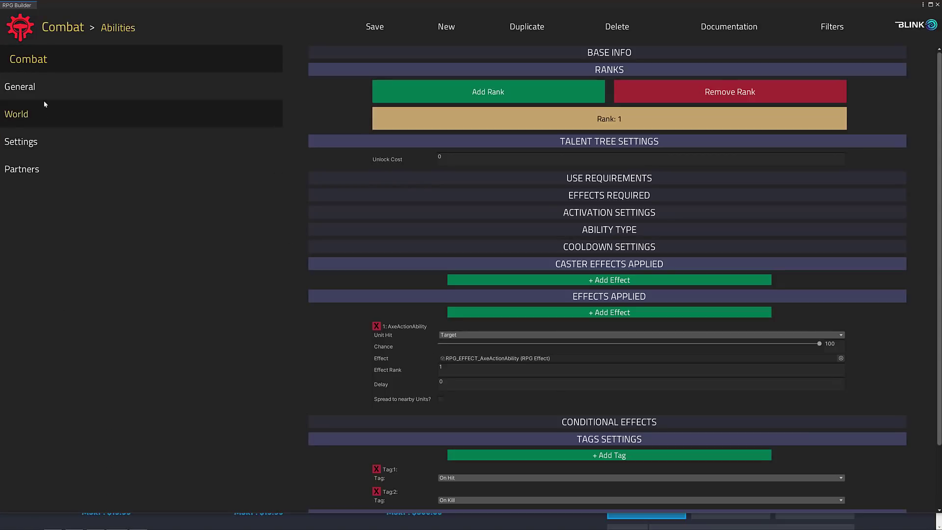
click(48, 130)
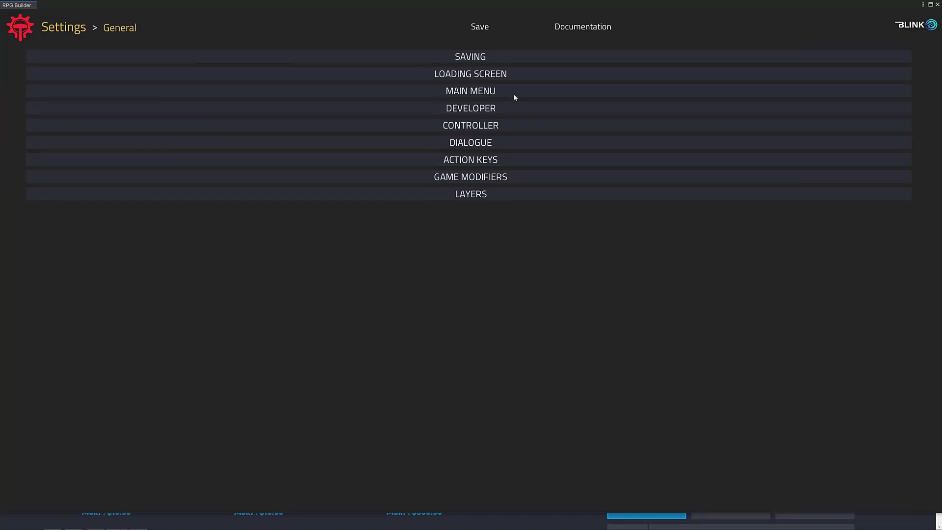
click(484, 161)
click(474, 160)
click(481, 125)
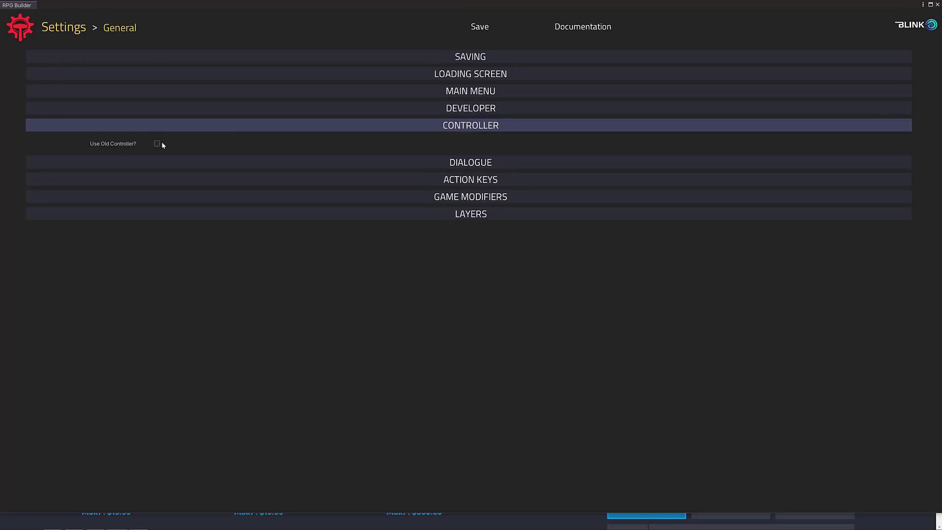
click(70, 28)
click(47, 86)
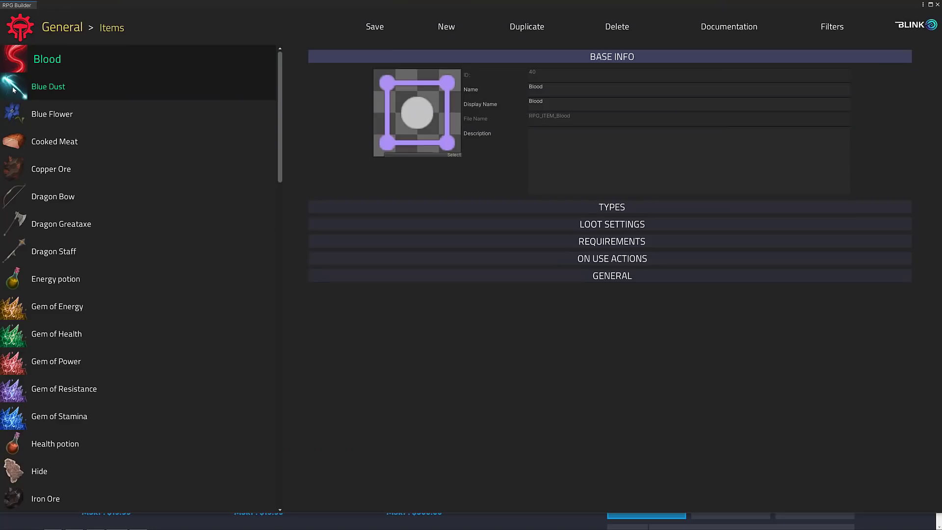
Open the Combat Abilities database, scroll its list and start a new blank ability
click(43, 28)
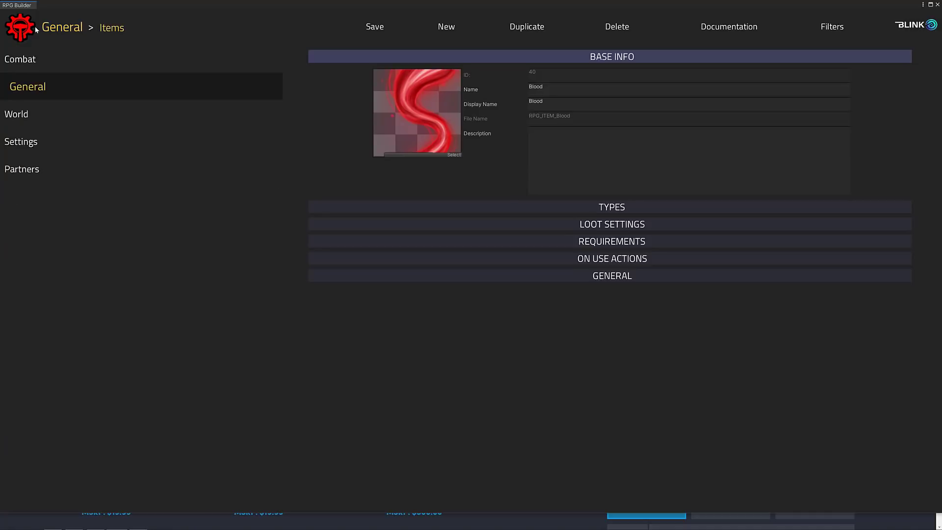
click(25, 58)
scroll(109, 411, down, 15)
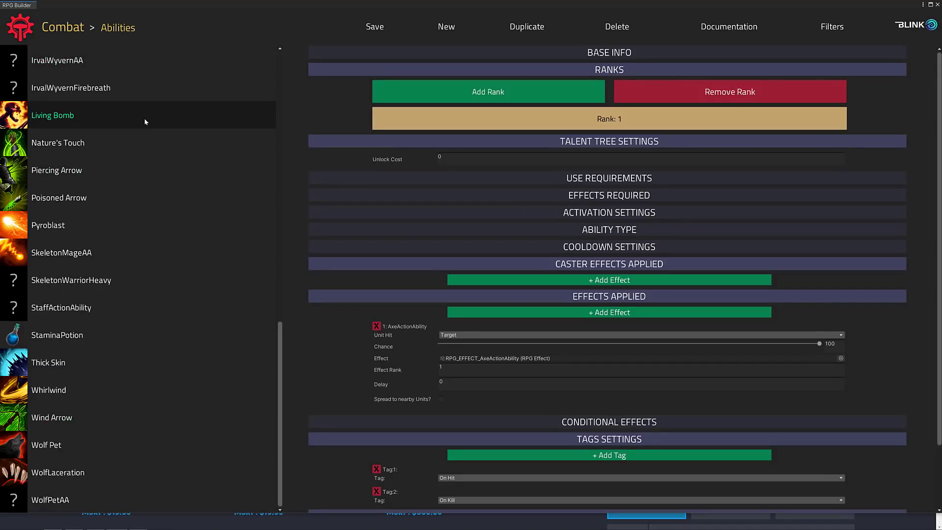
scroll(98, 154, up, 3)
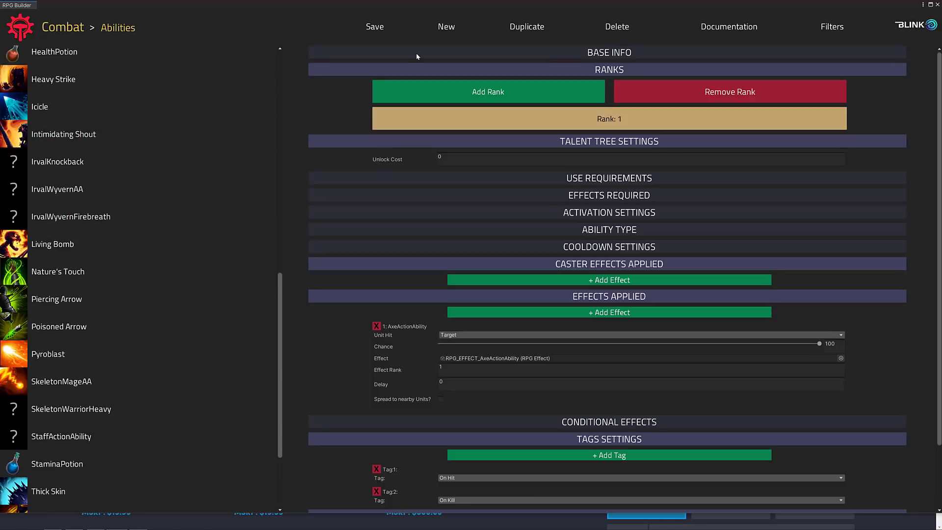
click(449, 30)
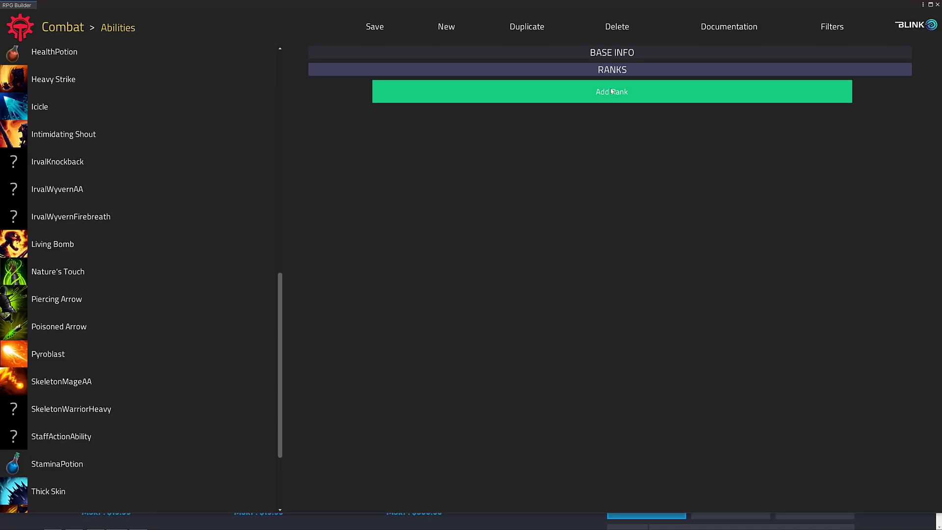
Load Battle Shout, which applies RPG_EFFECT_Battle Shout to the target at 100 chance
scroll(167, 162, up, 8)
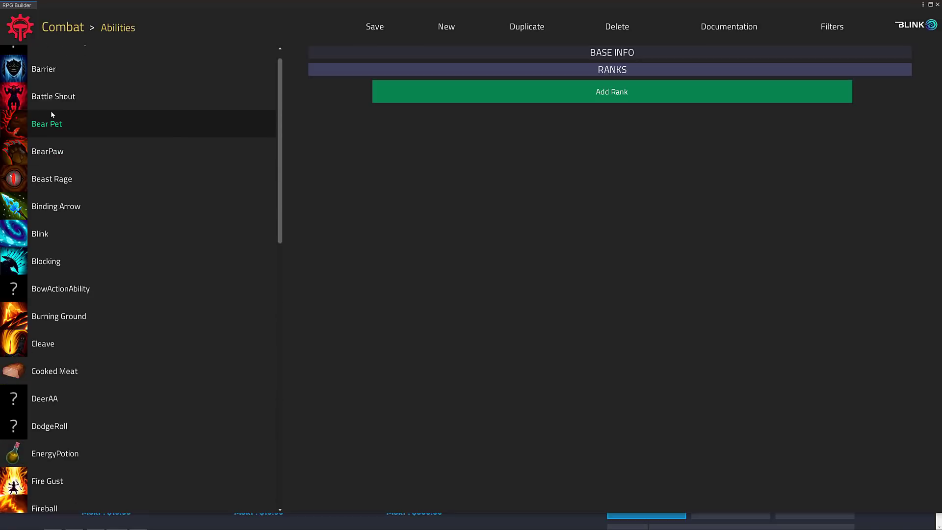
click(51, 101)
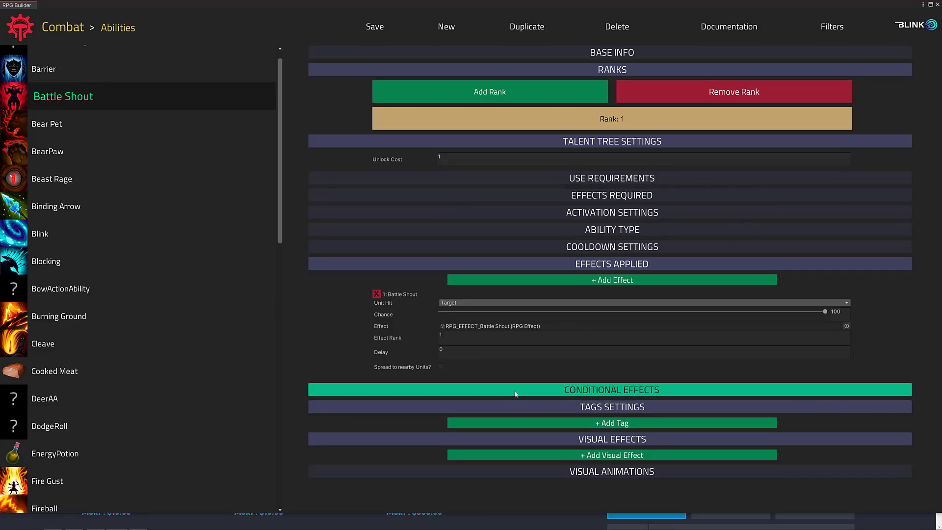
key(alt+Tab)
key(alt+Tab)
key(alt+Tab)
key(alt+Tab)
key(alt+Tab)
key(alt+Tab)
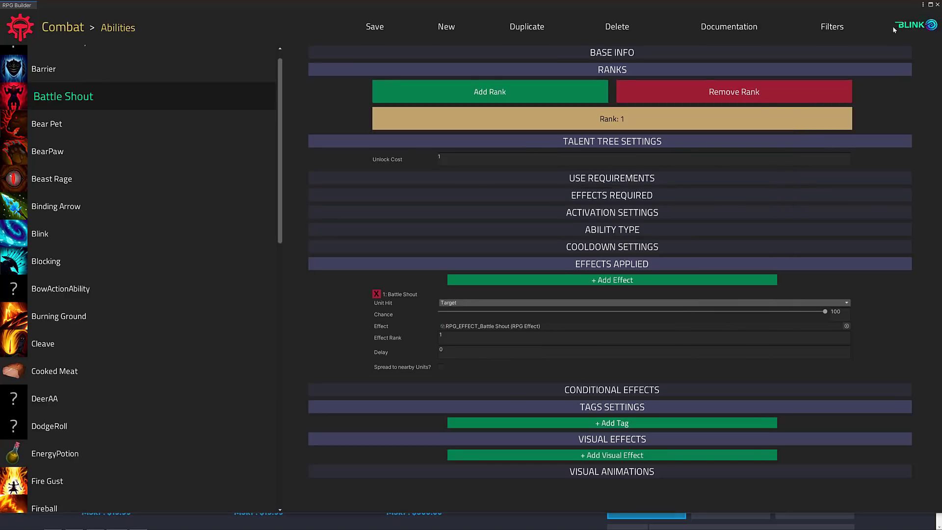
Close RPG Builder and preview the CraftingStation script in RPGBuilder's Scripts/World folder
click(937, 5)
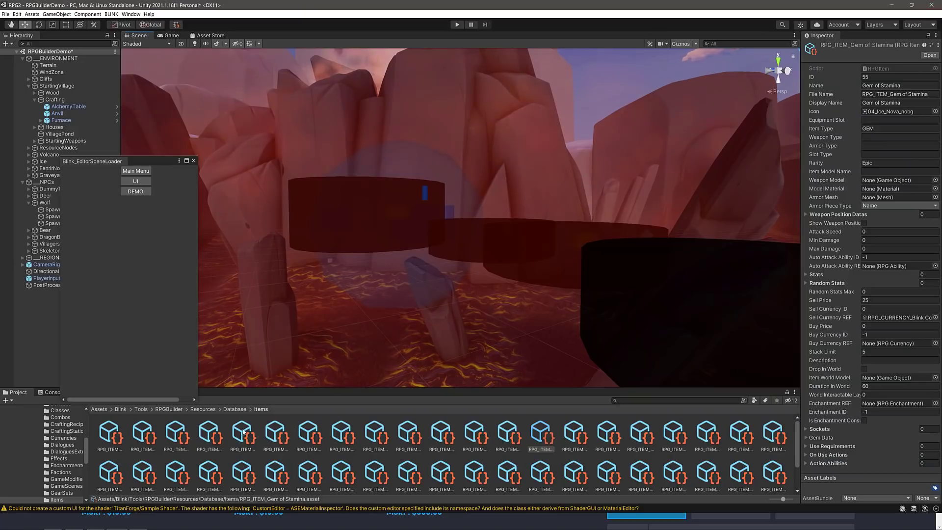
scroll(49, 447, up, 3)
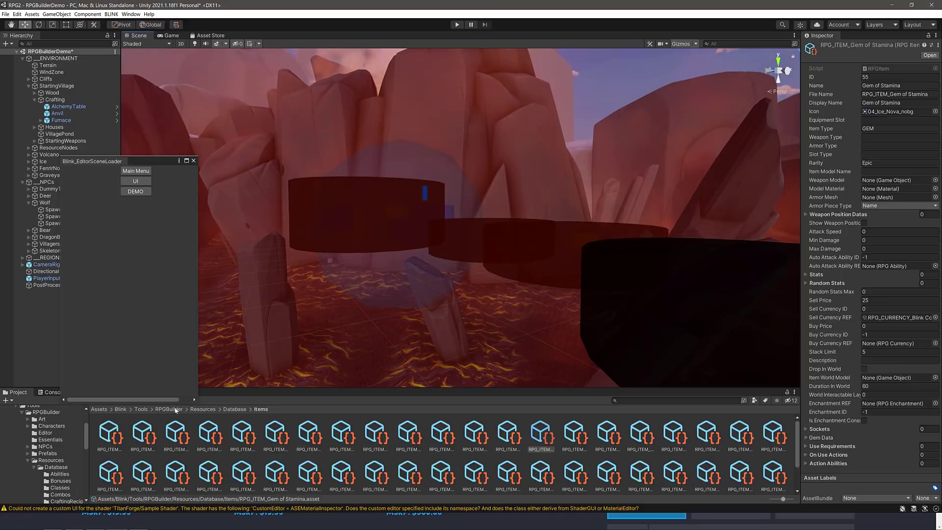
click(46, 412)
double_click(370, 434)
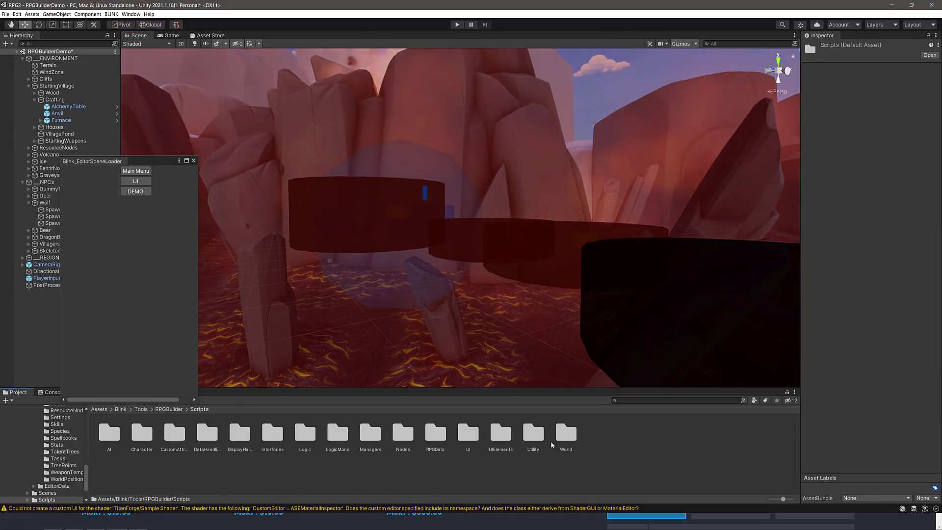
double_click(566, 432)
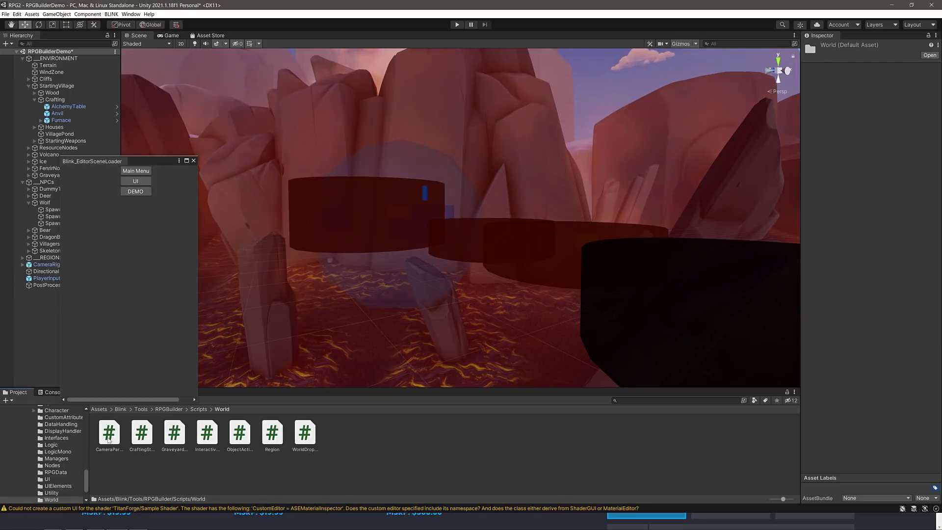
click(141, 432)
scroll(817, 327, down, 10)
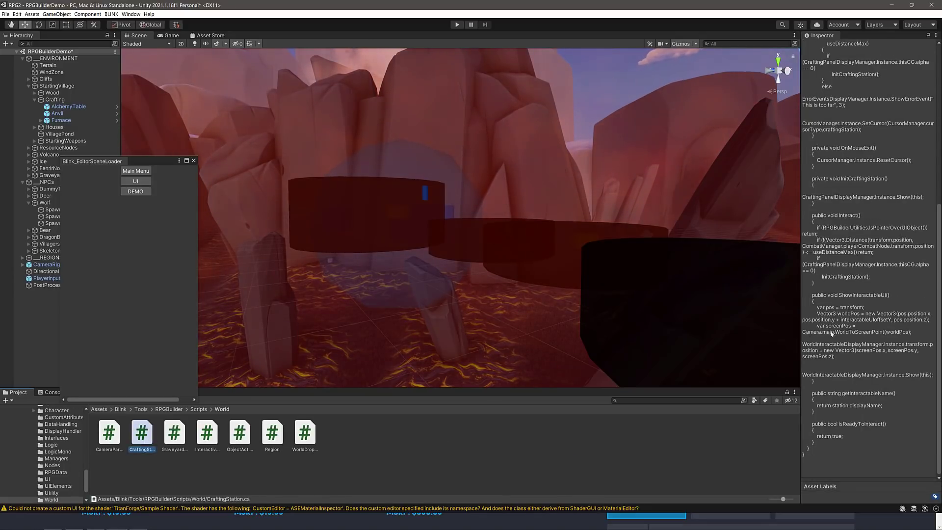
scroll(832, 339, up, 10)
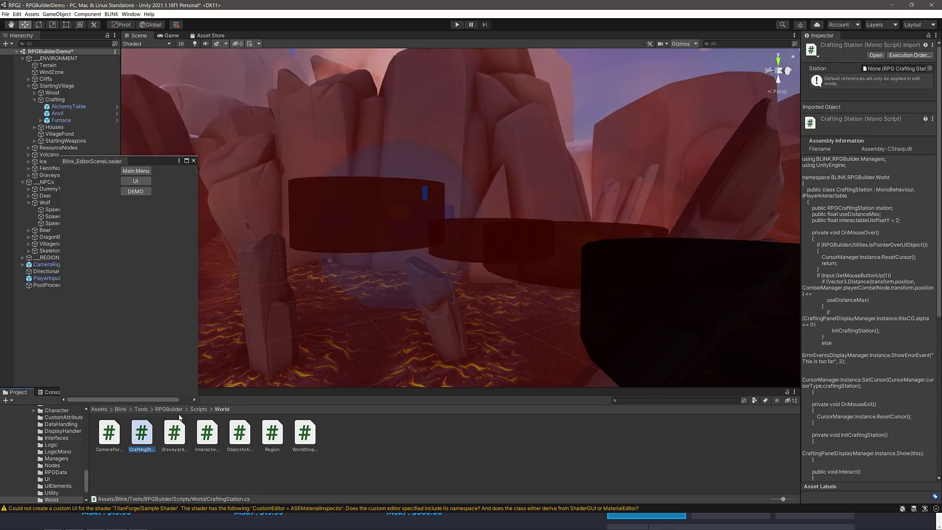
Open Scripts/Character and view the RPGBCharacterWorldInteraction.cs source in the Inspector
click(199, 410)
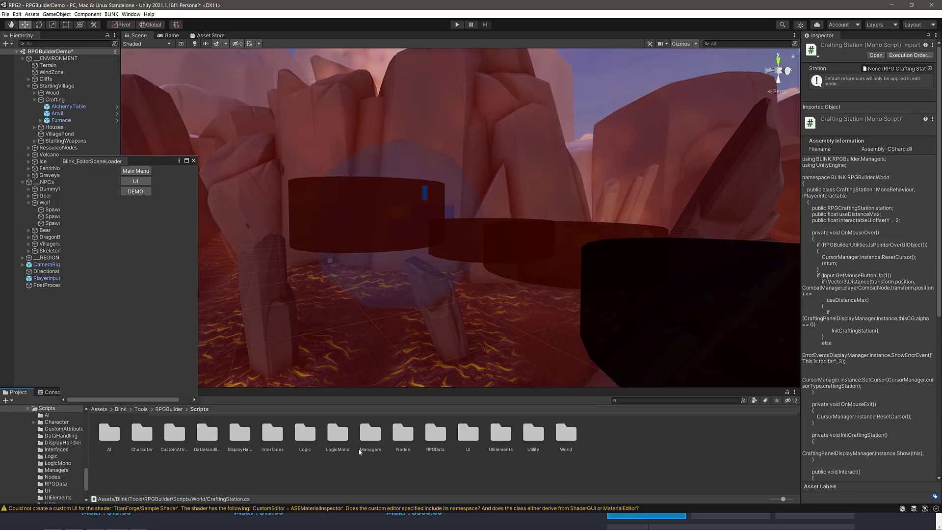
double_click(141, 433)
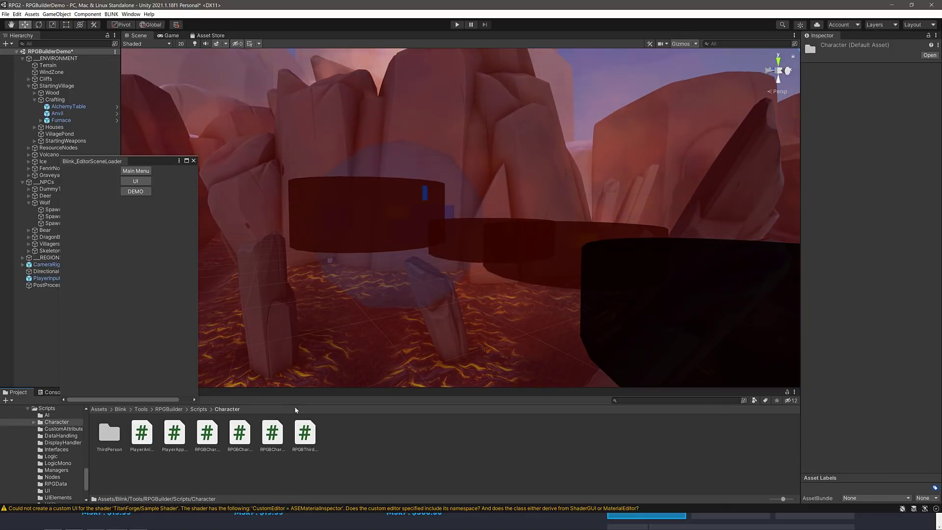
click(272, 434)
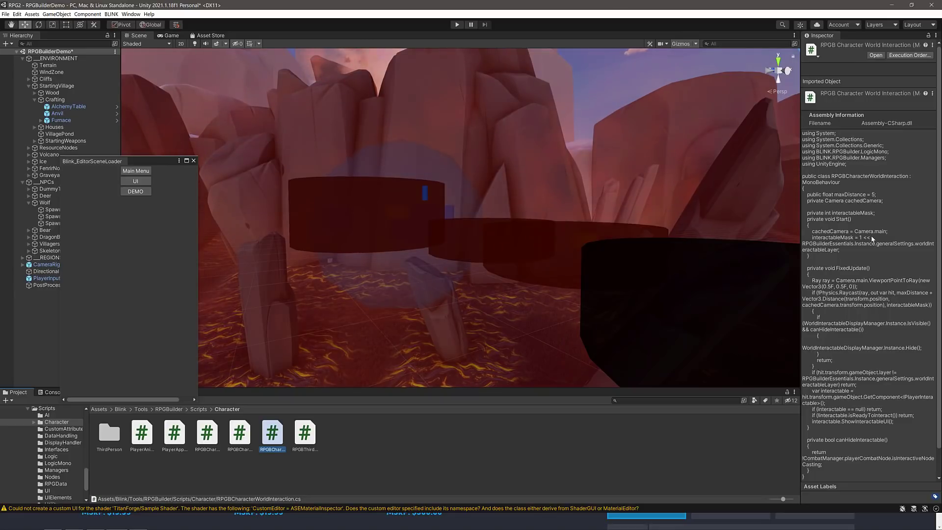
Switch to the browser and scroll through the Unity Fantasy bundle's 28 item tiles
key(alt+Tab)
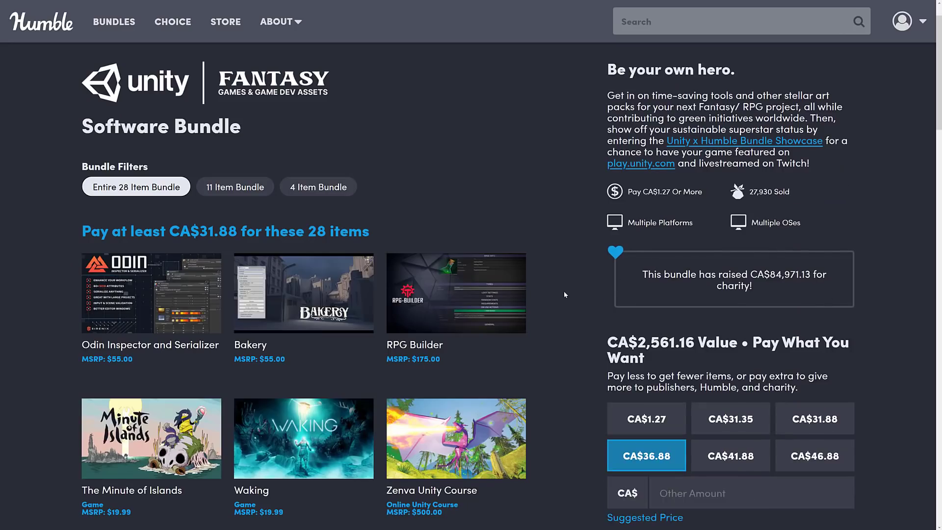
scroll(564, 291, down, 3)
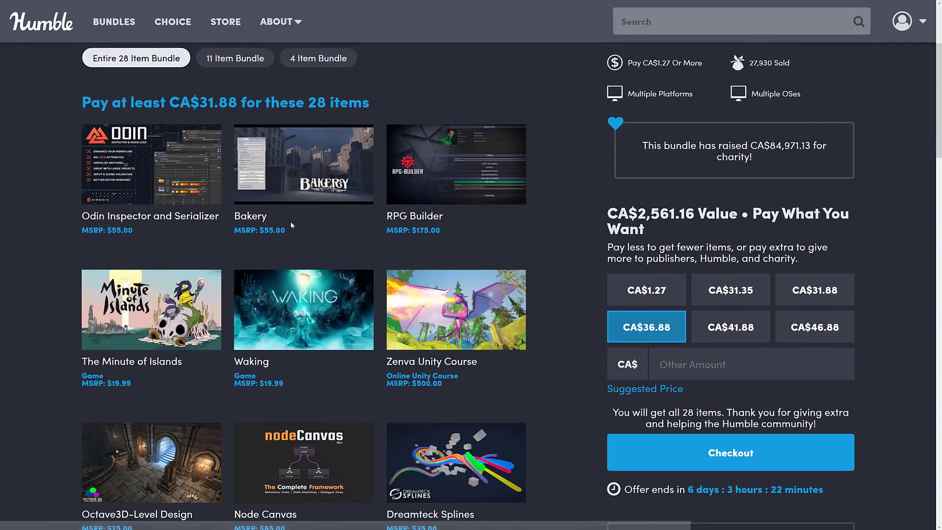
scroll(457, 189, down, 3)
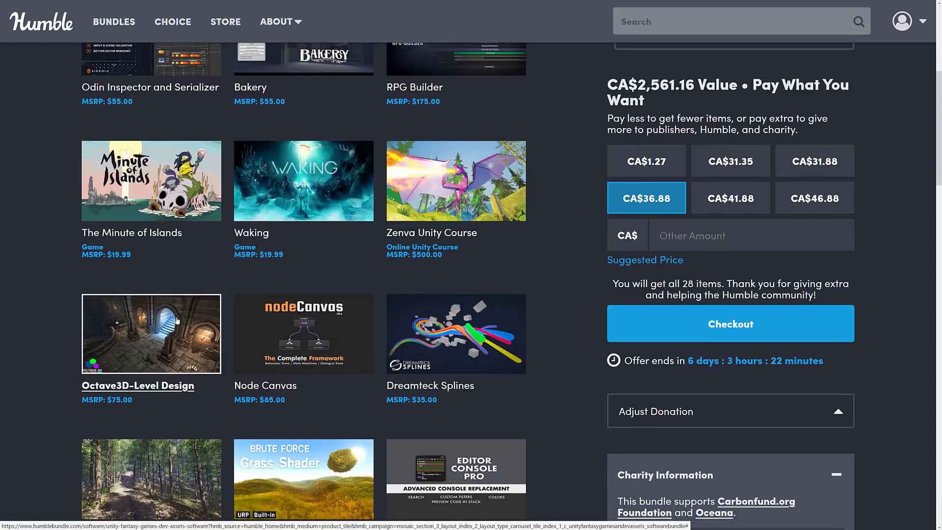
scroll(167, 317, down, 7)
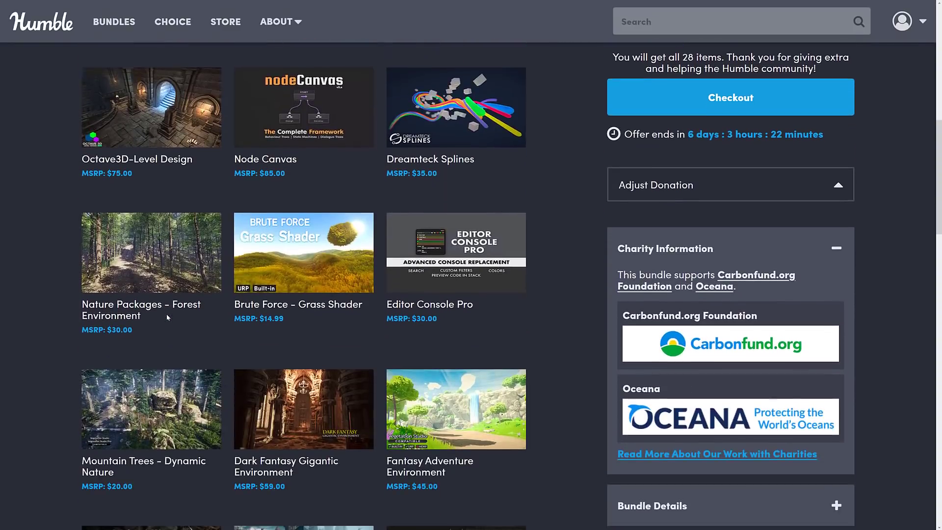
scroll(167, 317, down, 5)
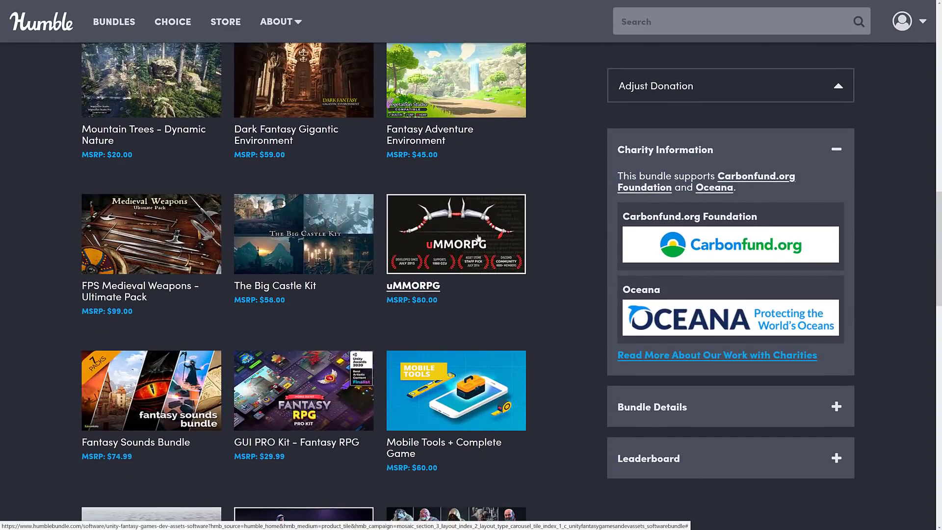
scroll(471, 241, down, 7)
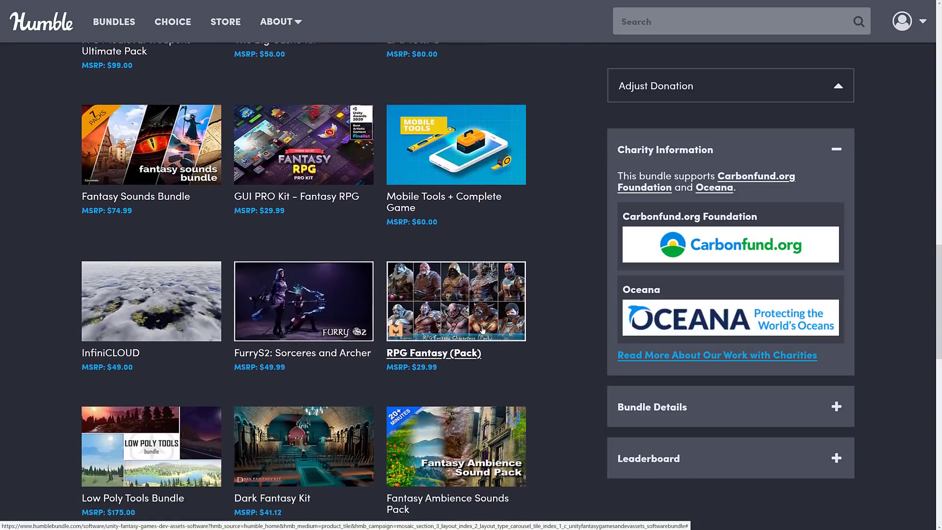
scroll(483, 326, down, 2)
scroll(331, 322, up, 7)
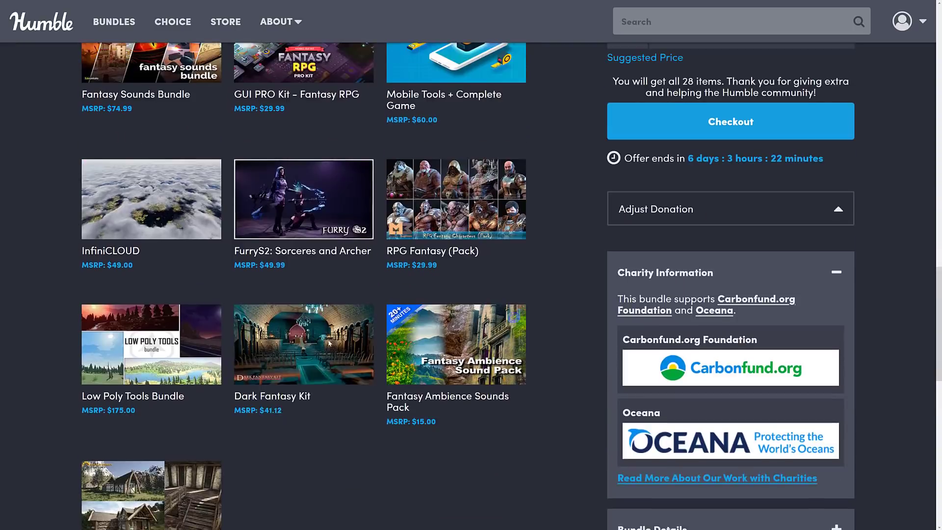
scroll(332, 322, up, 6)
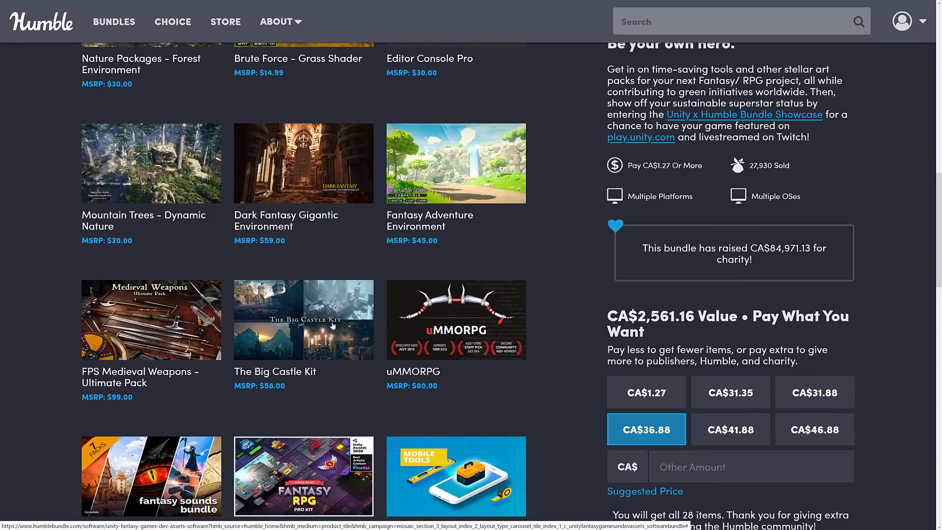
scroll(333, 325, up, 8)
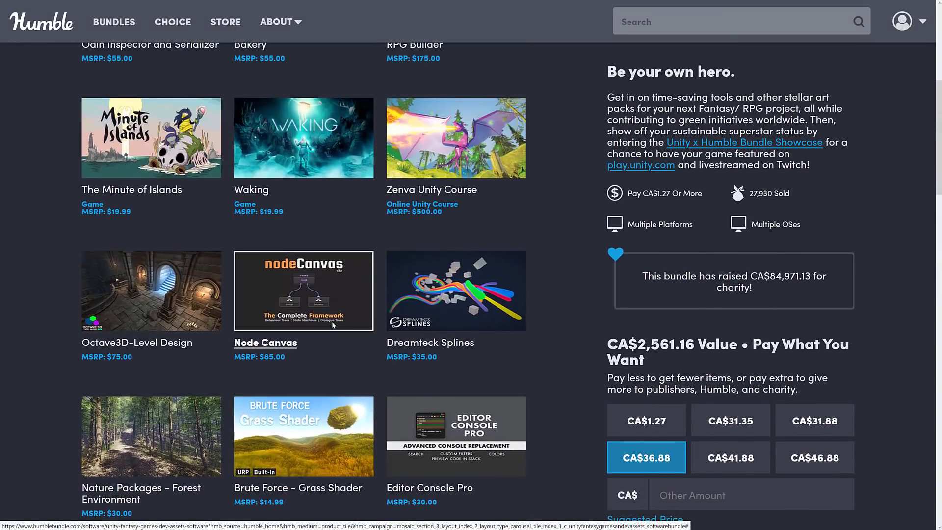
scroll(332, 326, up, 5)
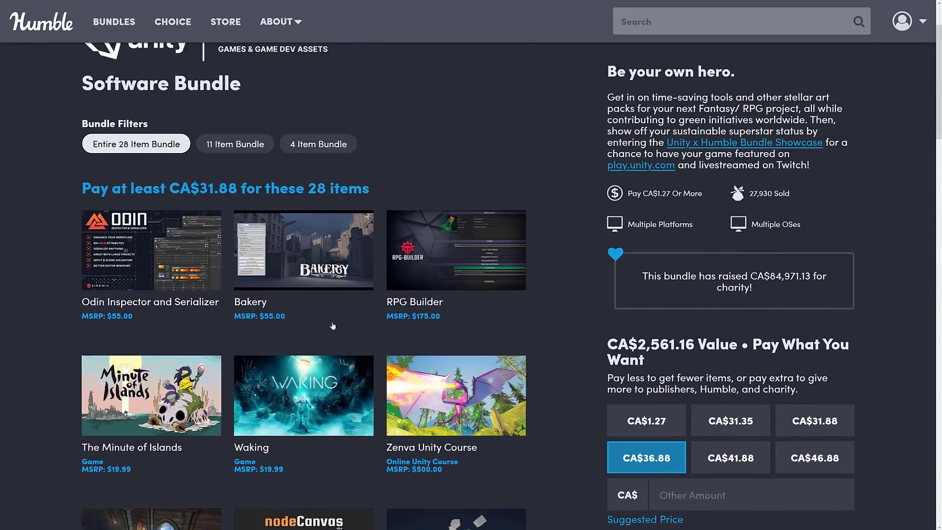
scroll(476, 329, down, 2)
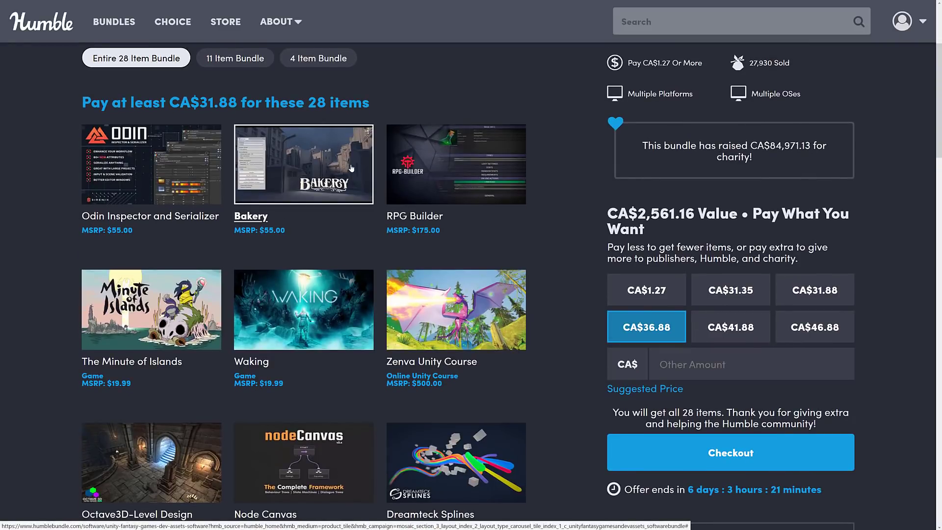
scroll(304, 304, down, 4)
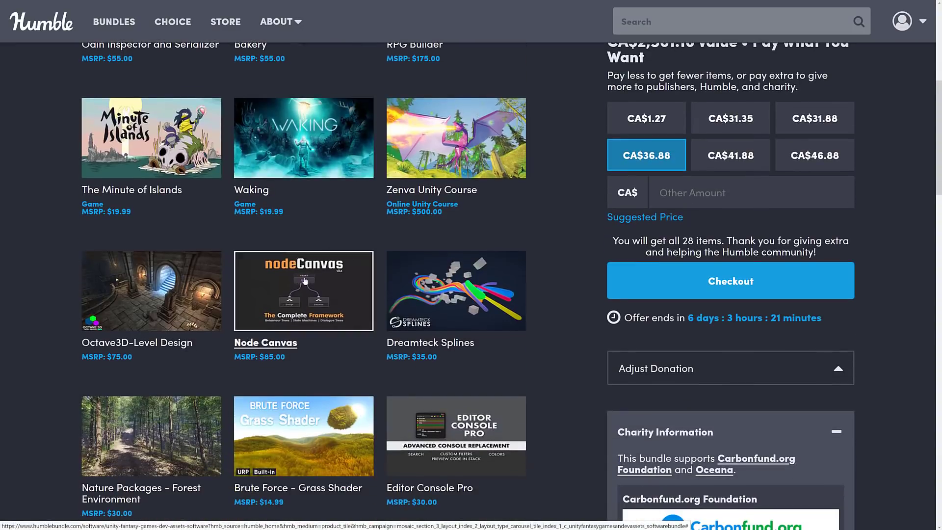
Open the Zenva Unity Course details, read them, and close the panel
click(473, 130)
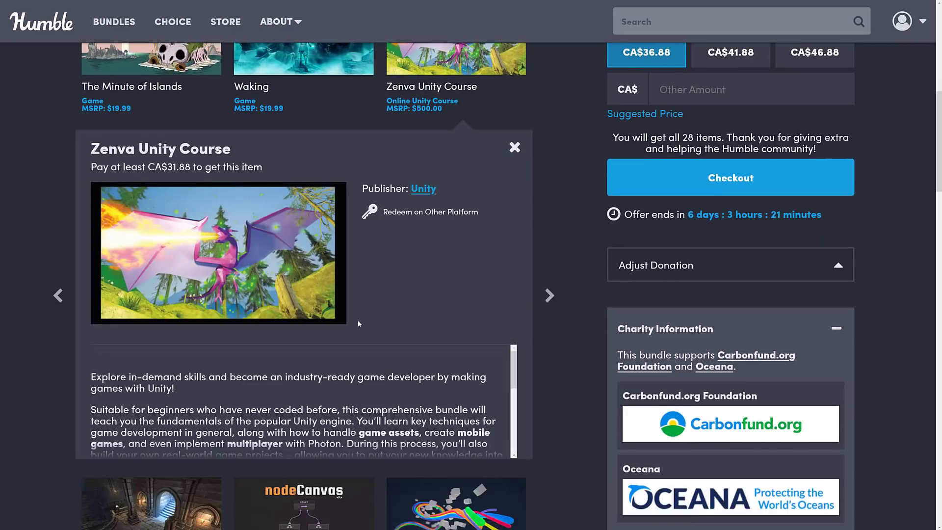
scroll(289, 399, down, 5)
scroll(289, 397, up, 5)
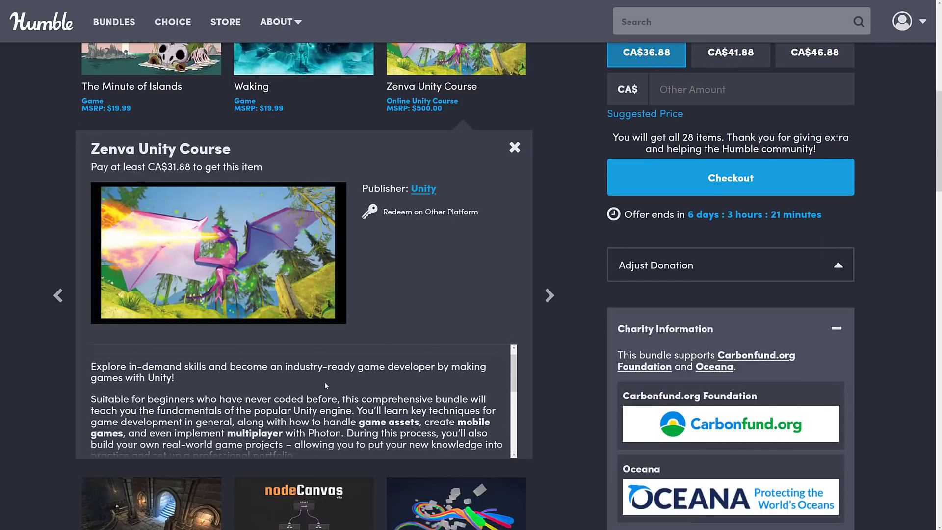
click(513, 150)
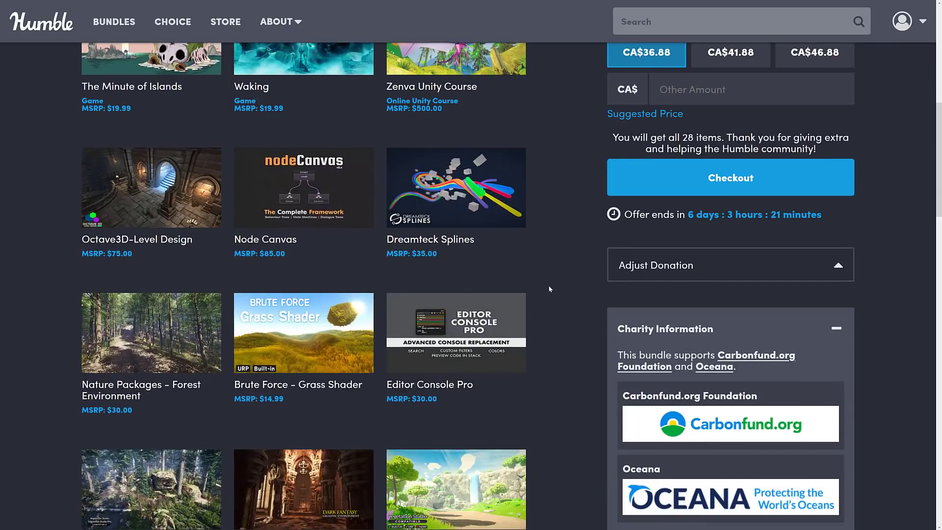
Scroll past FPS Medieval Weapons, The Big Castle Kit, GUI PRO Kit and the charity information
scroll(532, 347, down, 4)
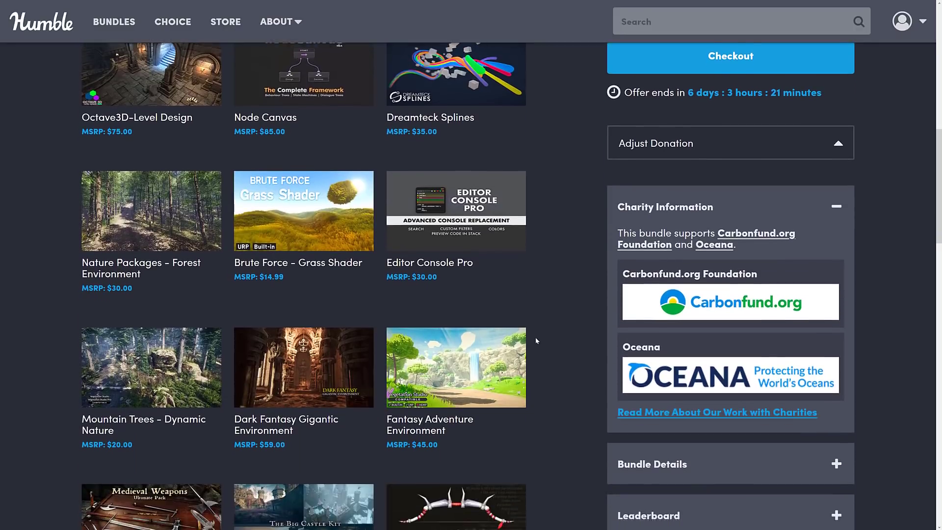
scroll(535, 335, down, 1)
scroll(564, 344, up, 3)
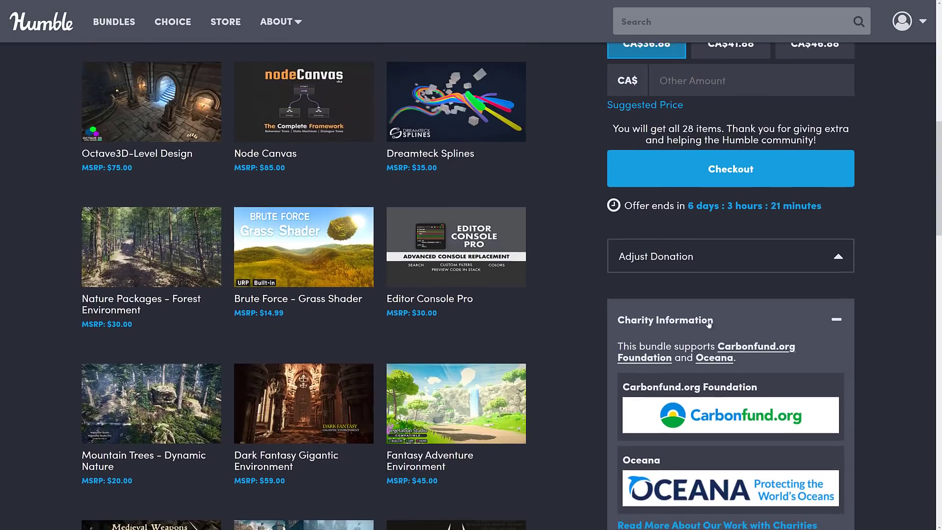
scroll(573, 225, up, 5)
scroll(550, 291, up, 3)
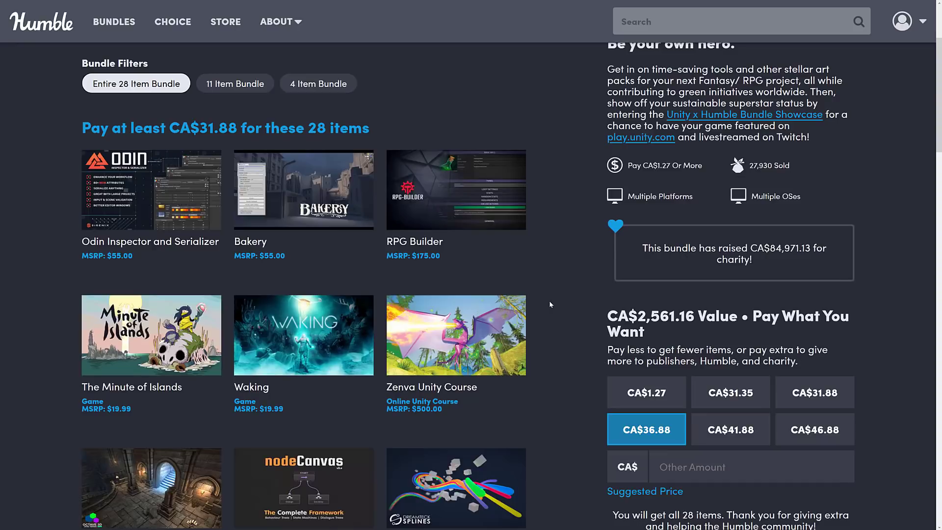
scroll(552, 316, down, 1)
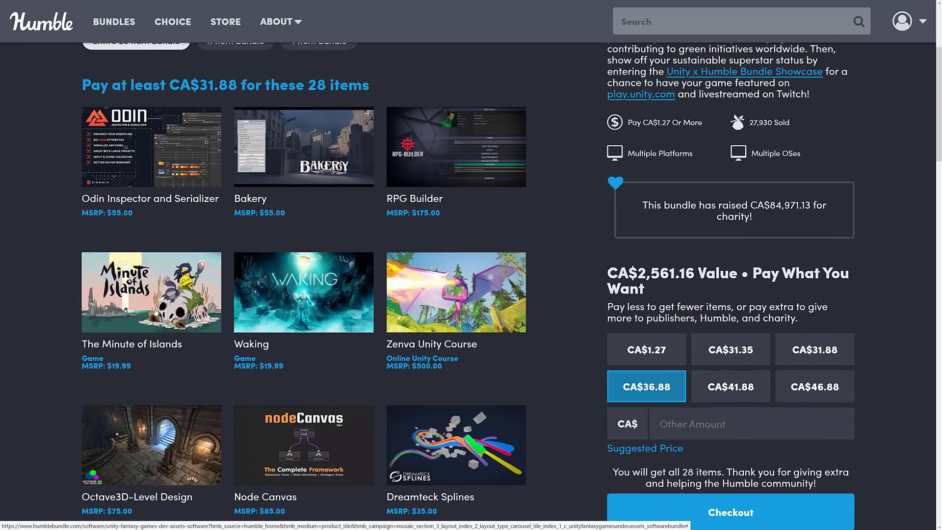
scroll(398, 342, down, 2)
scroll(399, 342, down, 6)
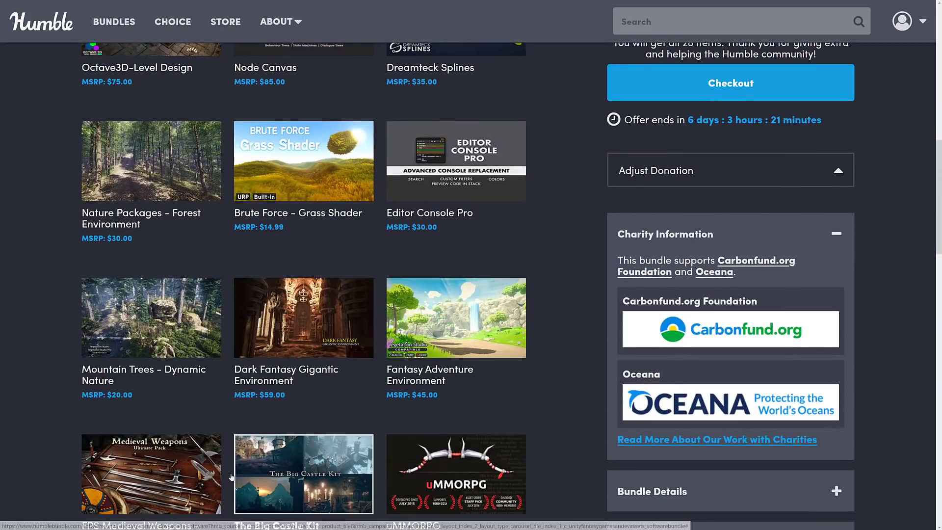
scroll(556, 399, down, 1)
scroll(555, 395, down, 2)
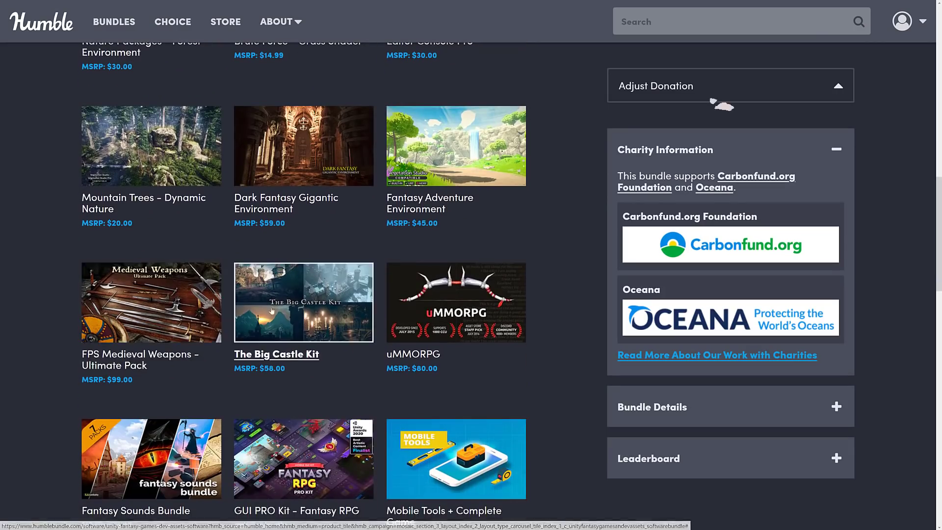
scroll(471, 294, down, 6)
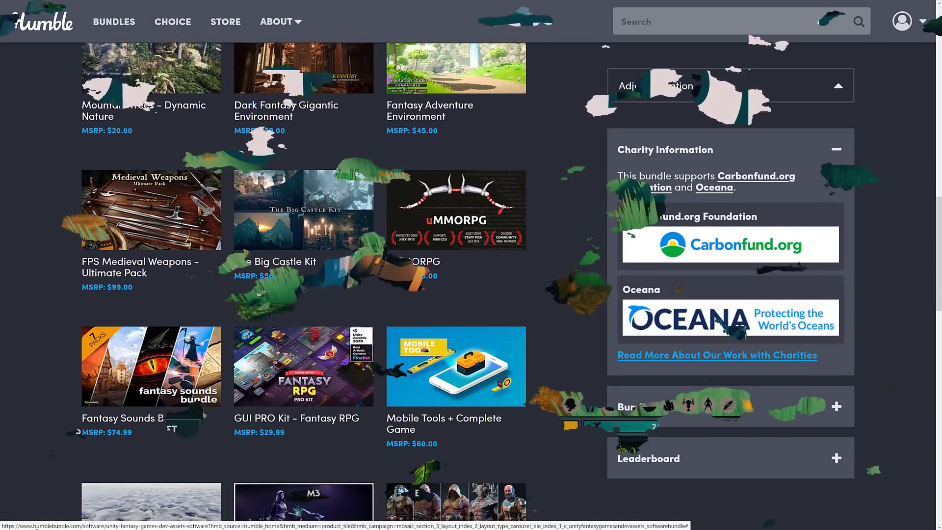